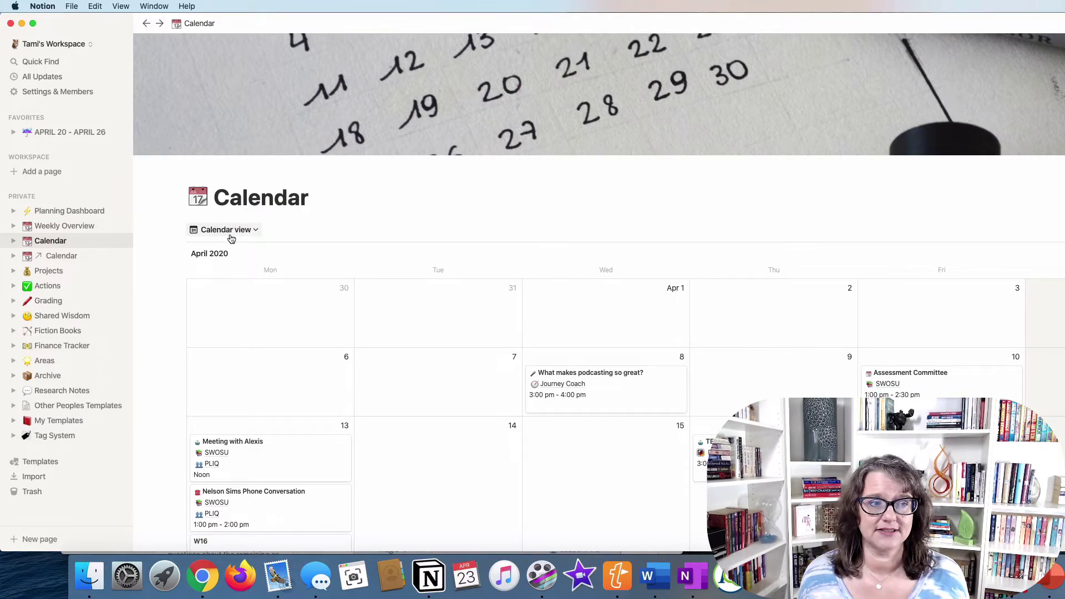
- Switch the Calendar database to Table View and examine its columns across the full table width
left_click(256, 232)
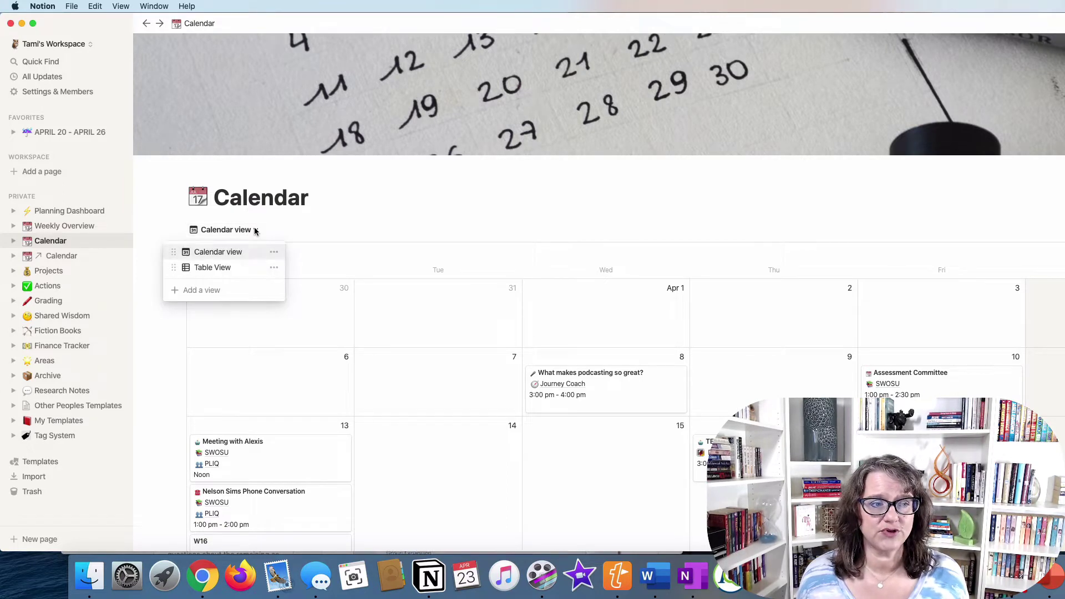
left_click(237, 267)
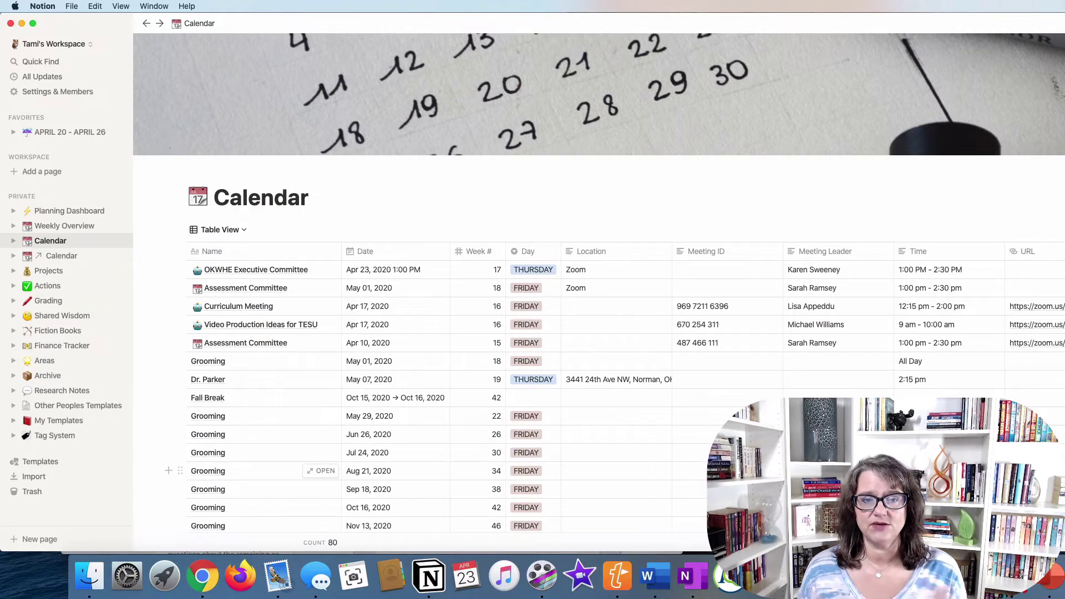
scroll(499, 416, "right", 5)
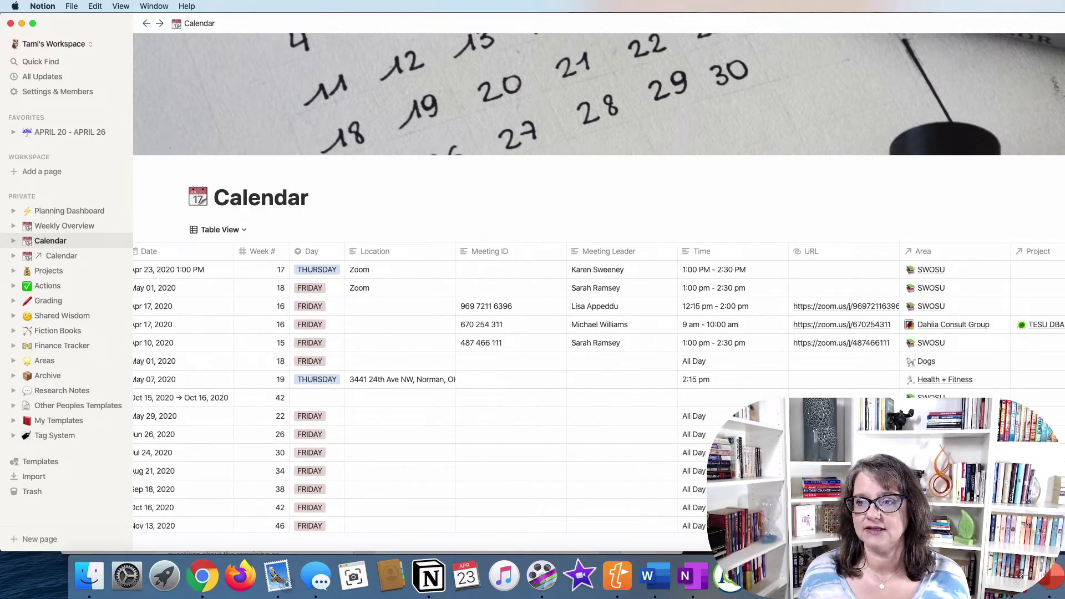
scroll(499, 416, "left", 5)
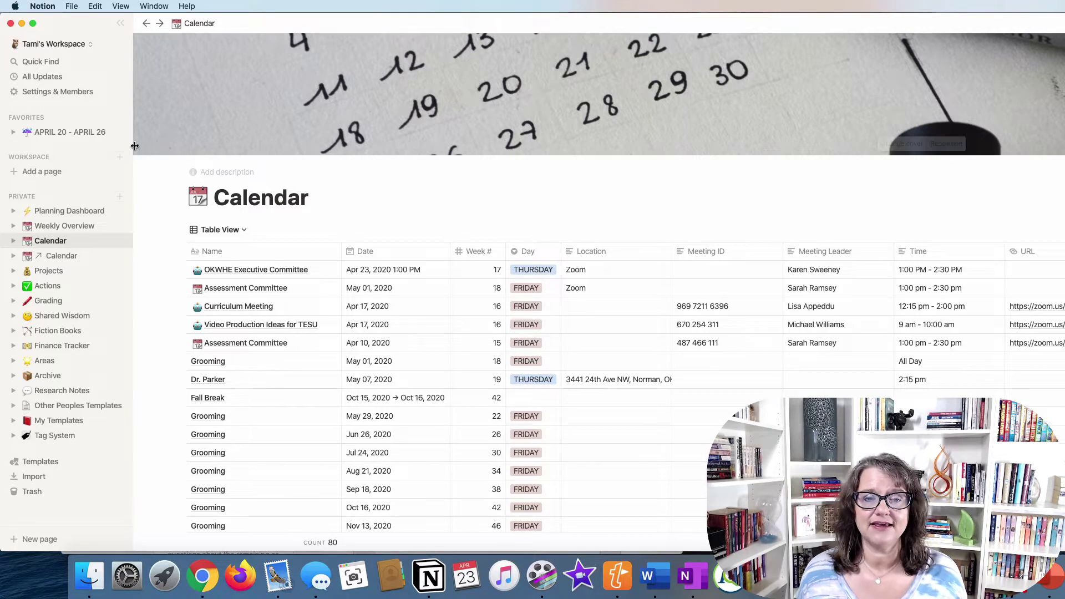
- Switch to the Dahlia Consult Templates workspace and delete its existing Calendar page
left_click(77, 50)
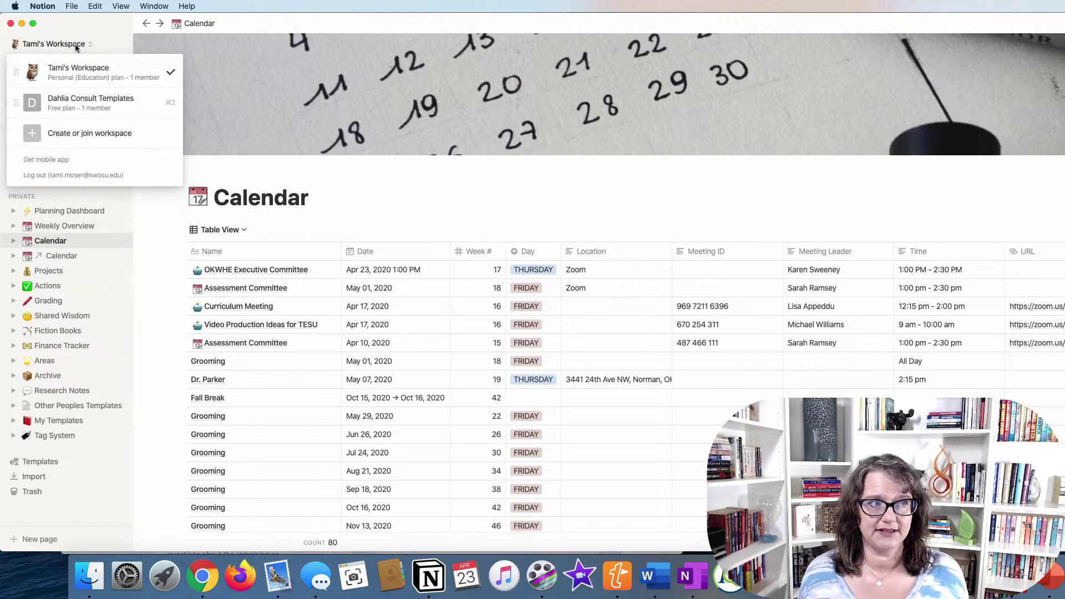
left_click(74, 102)
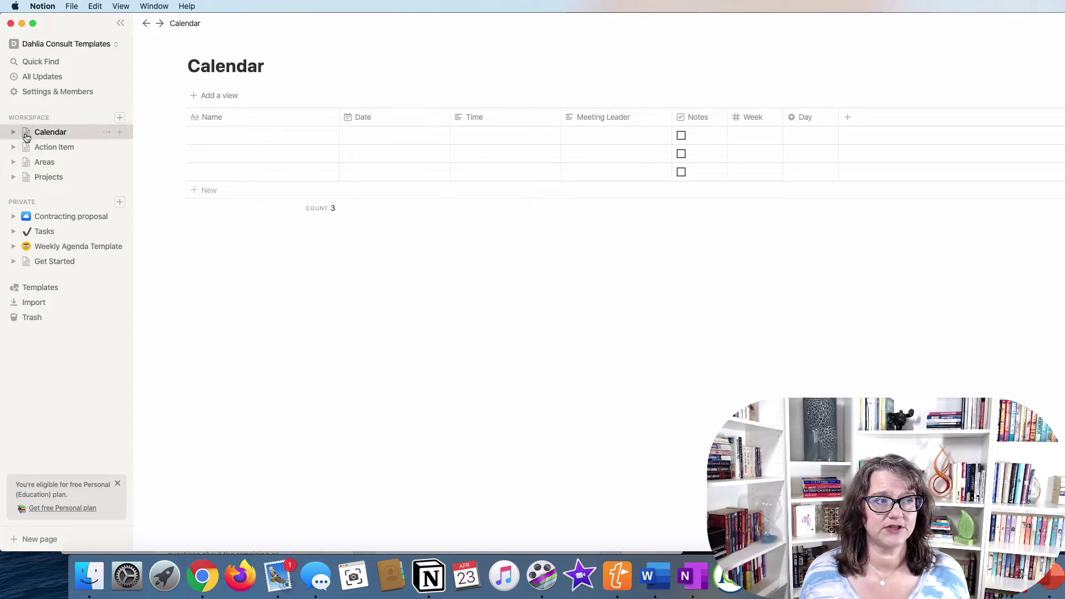
left_click(107, 136)
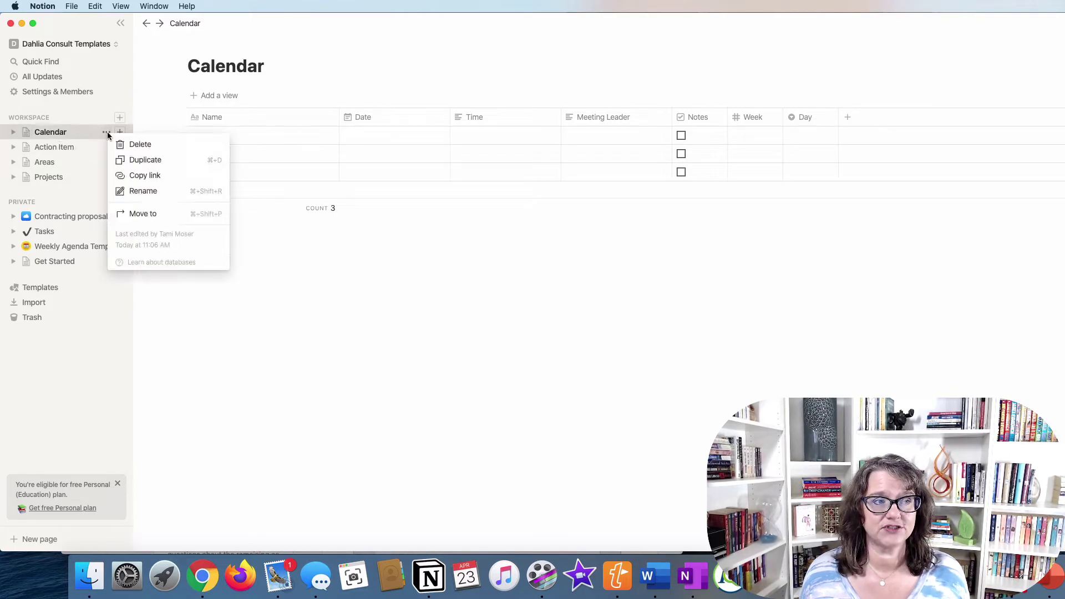
left_click(134, 147)
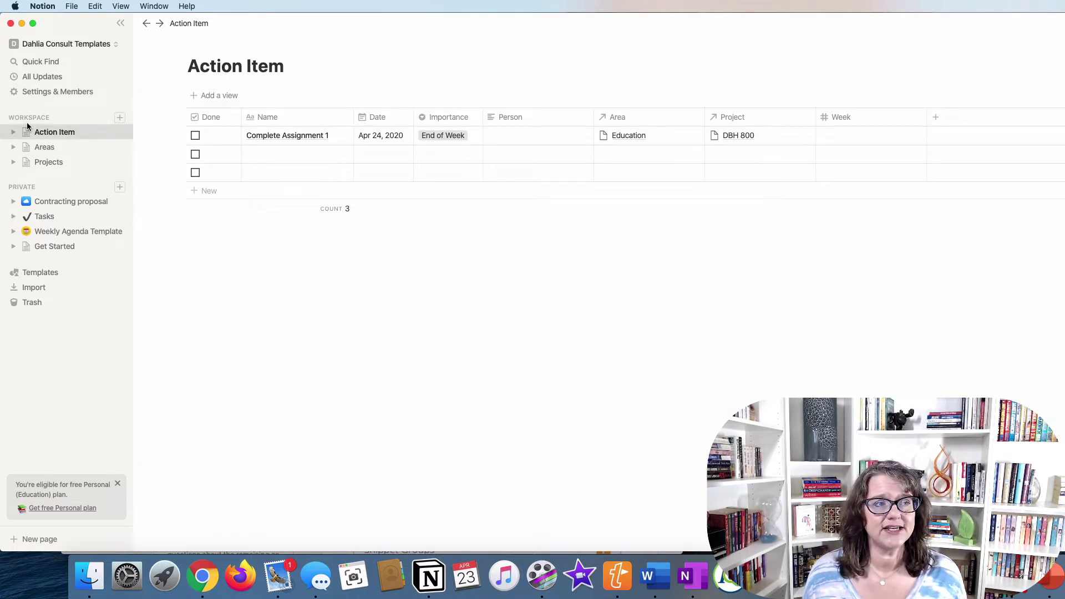
- Add a new page to the shared workspace section with small text and full width turned on
left_click(120, 119)
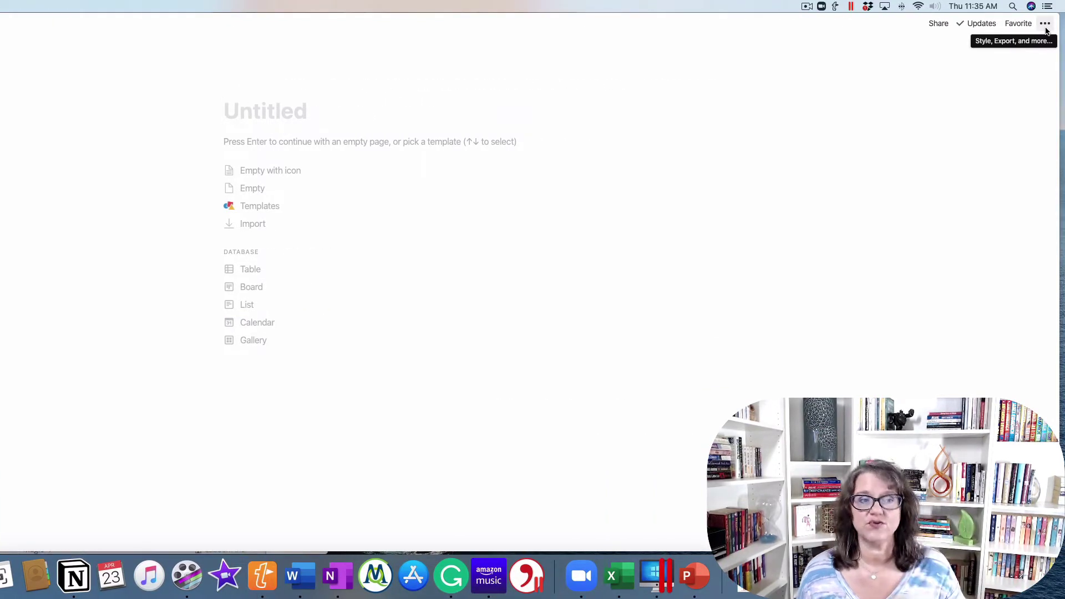
left_click(1045, 24)
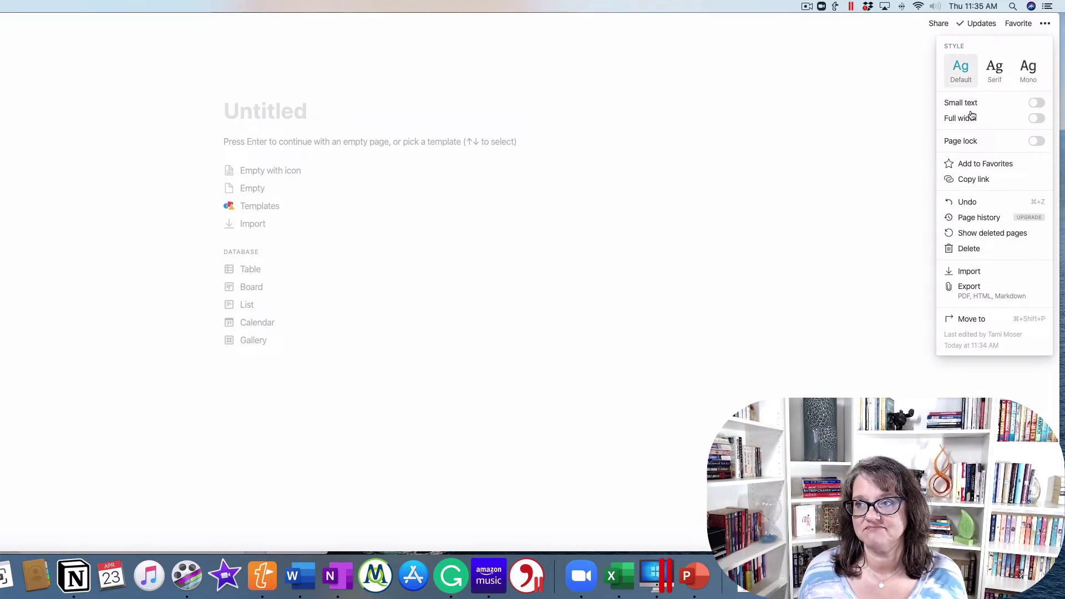
left_click(1036, 105)
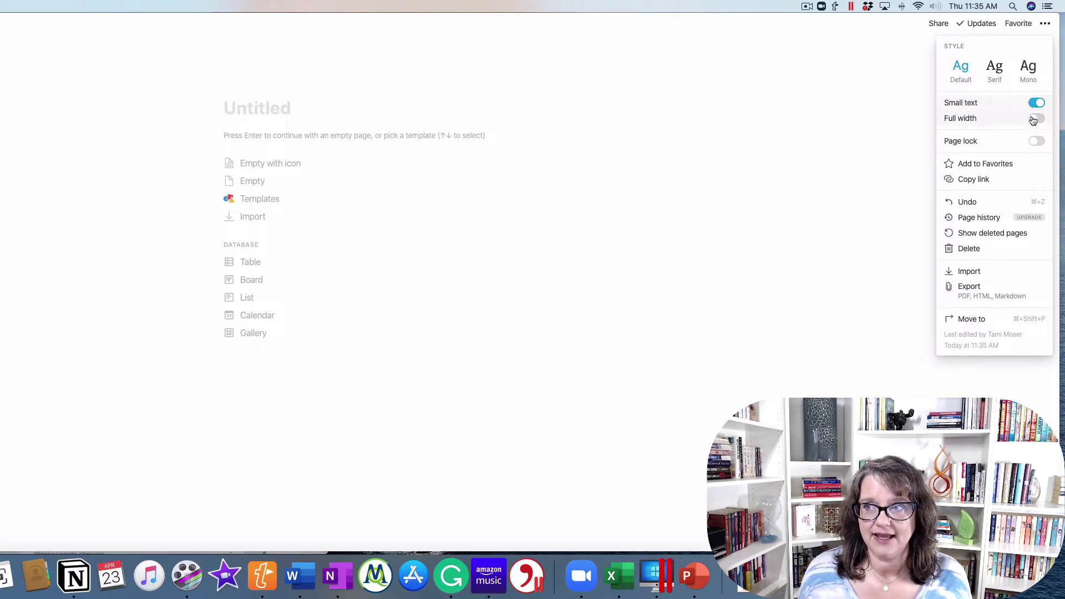
left_click(1036, 119)
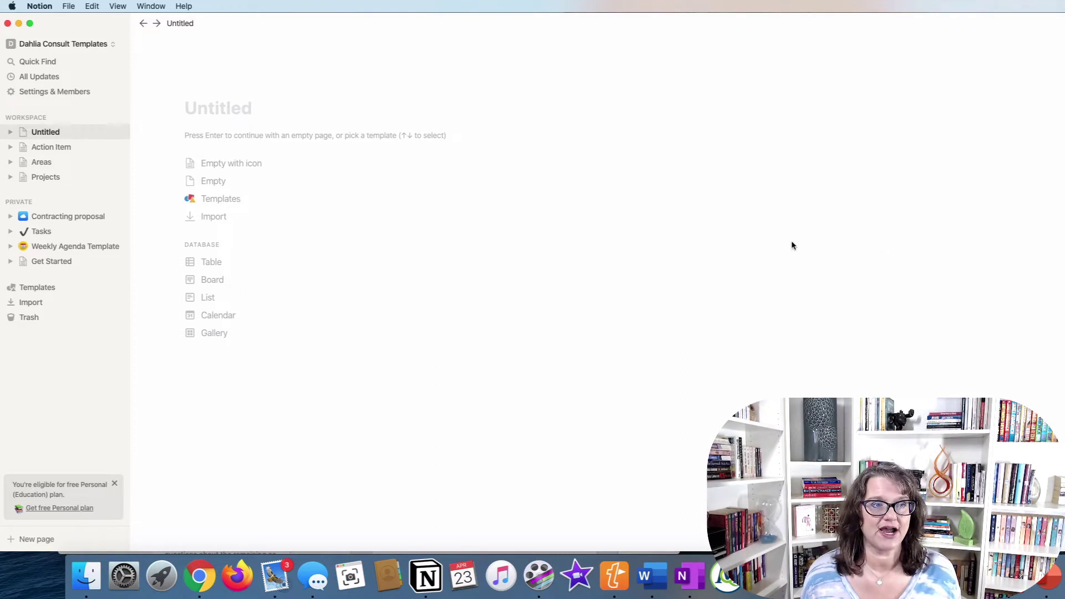
- Title the new page Calendar and make it a Table database
left_click(240, 113)
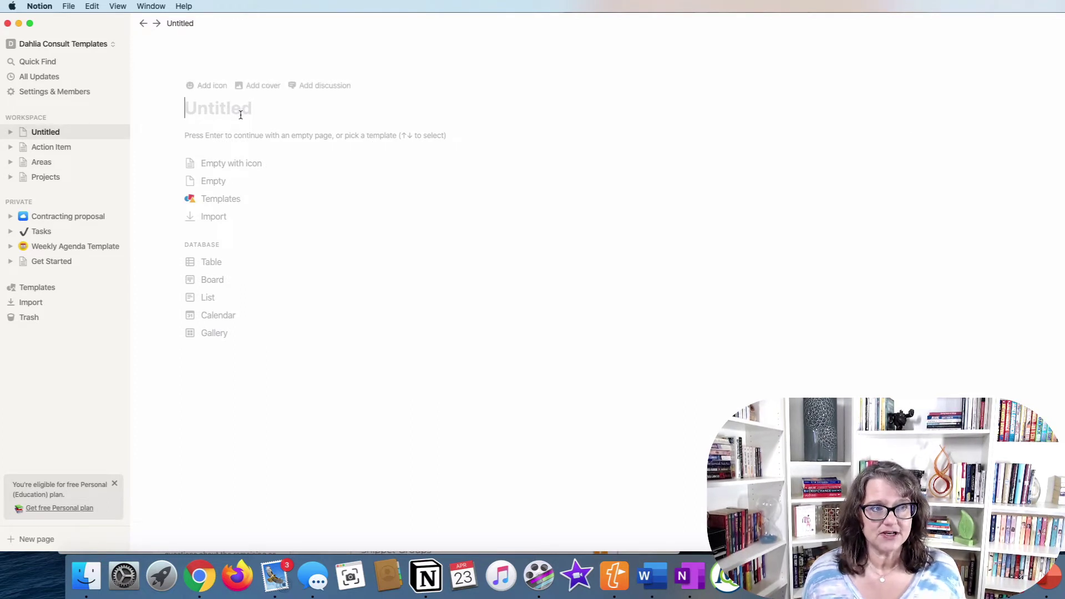
type("Calendar")
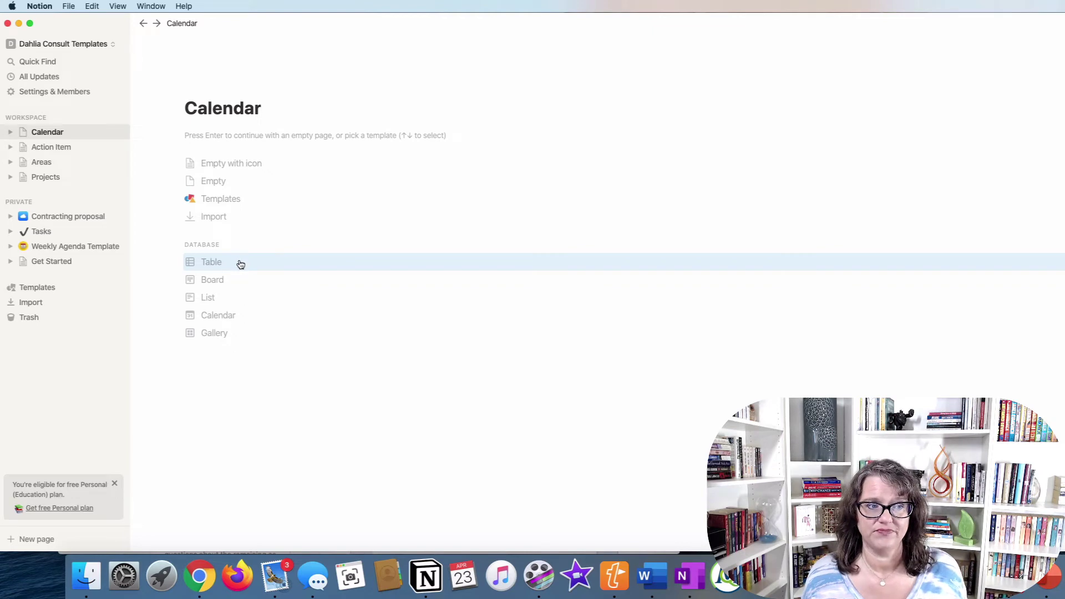
left_click(239, 264)
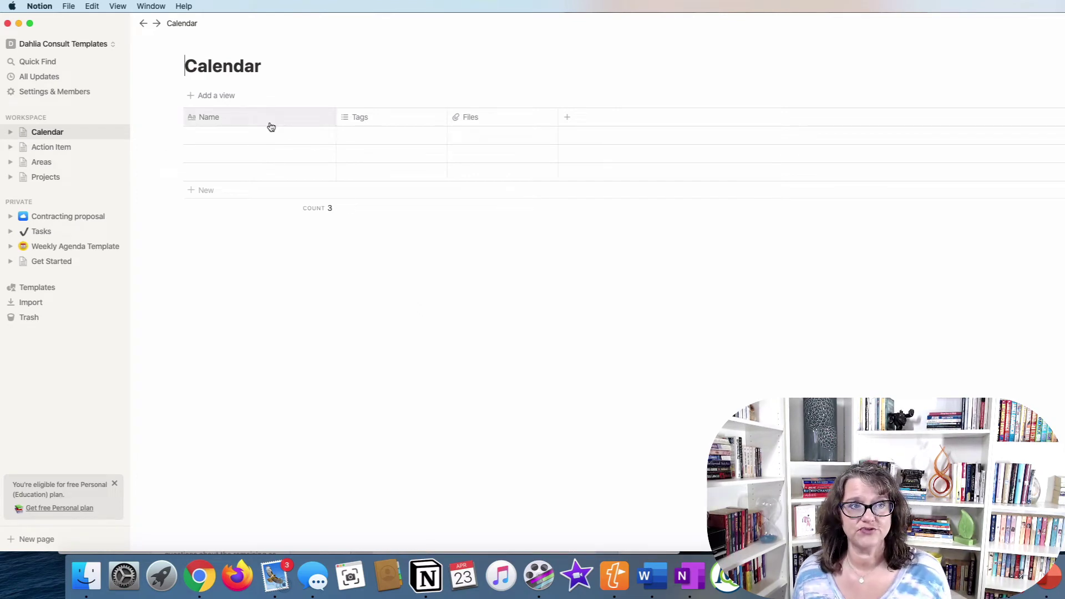
- Rename the Tags column to Date and set its property type to Date
left_click(376, 122)
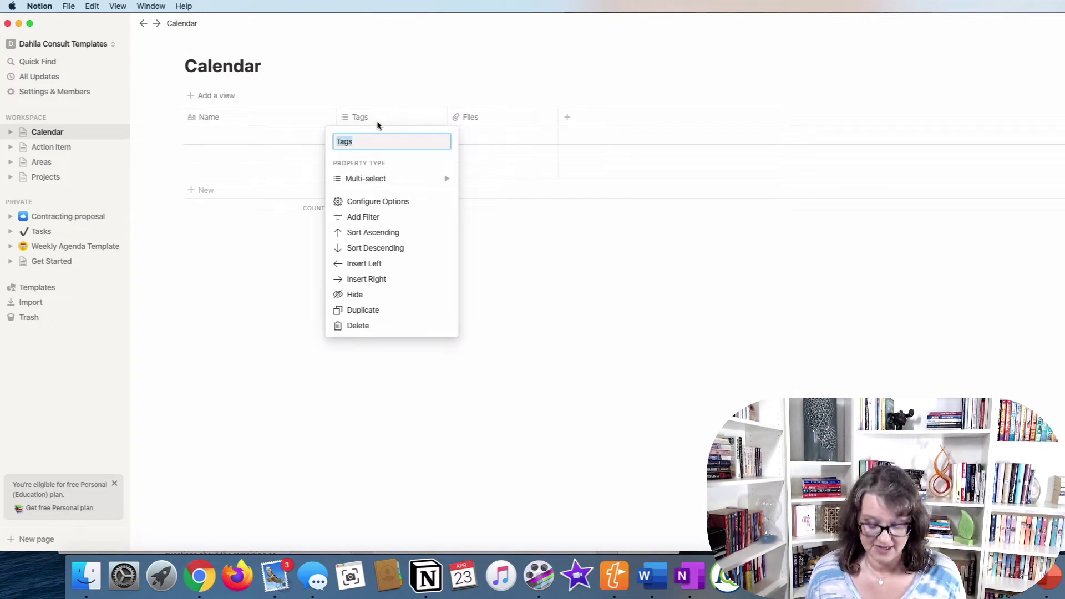
type("Date")
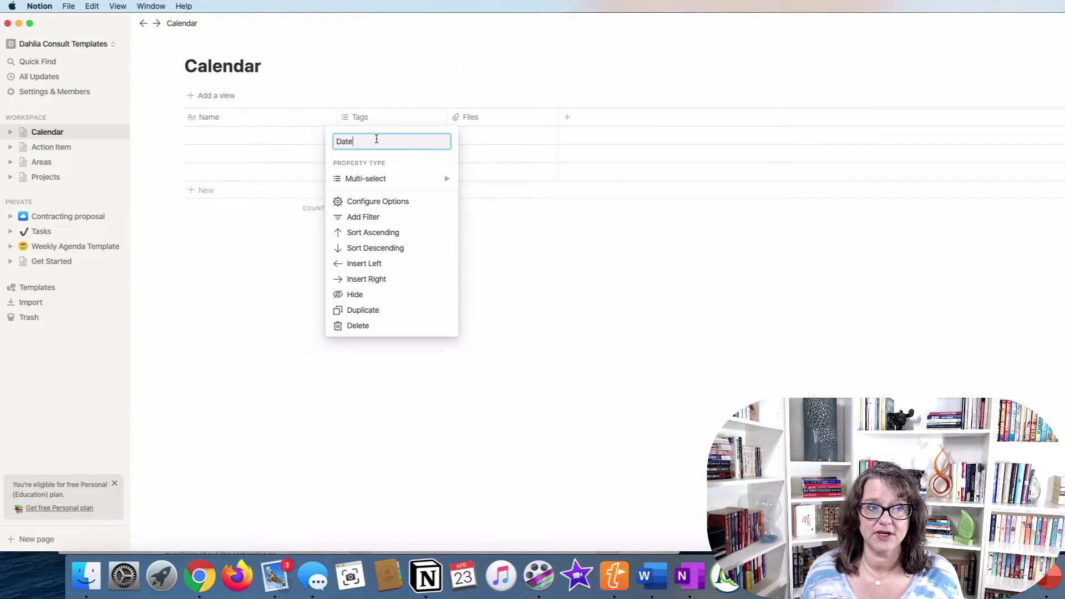
left_click(380, 179)
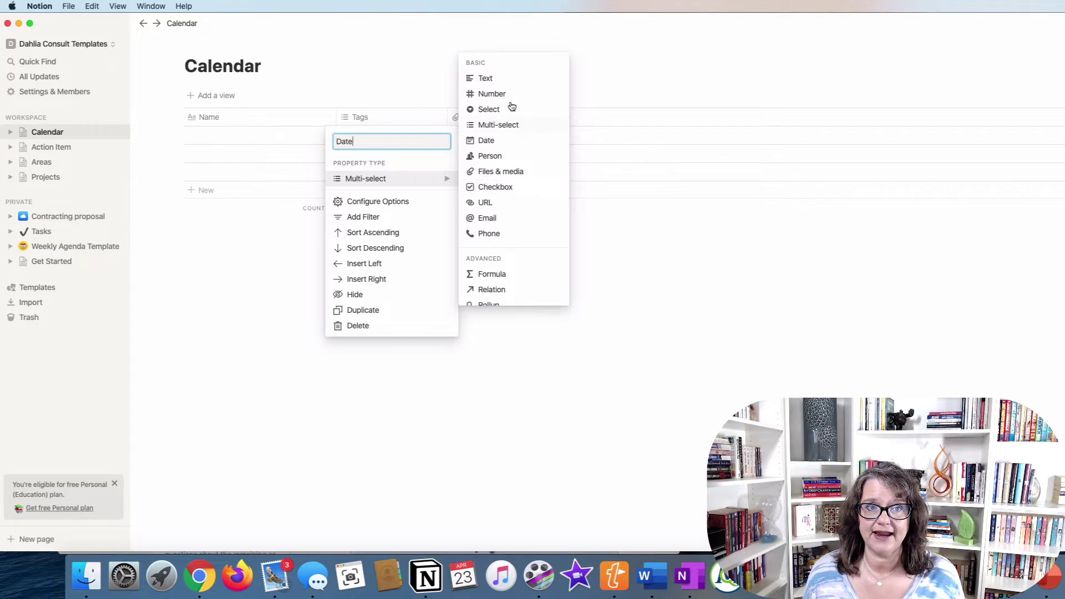
left_click(493, 140)
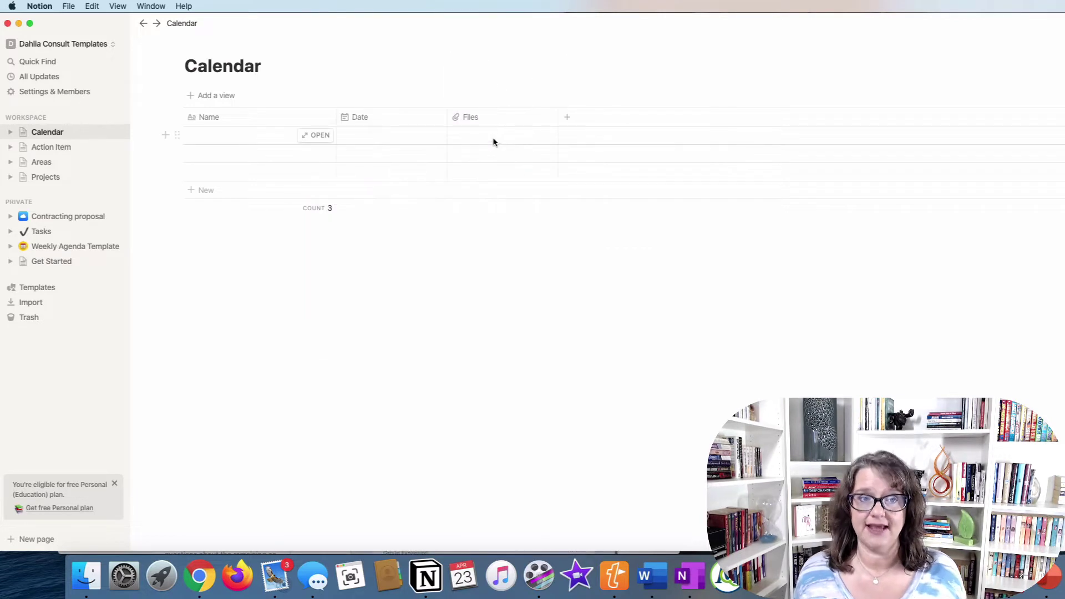
- Rename the Files column to Week, set its property type to Number, and narrow the column
left_click(490, 118)
type("We")
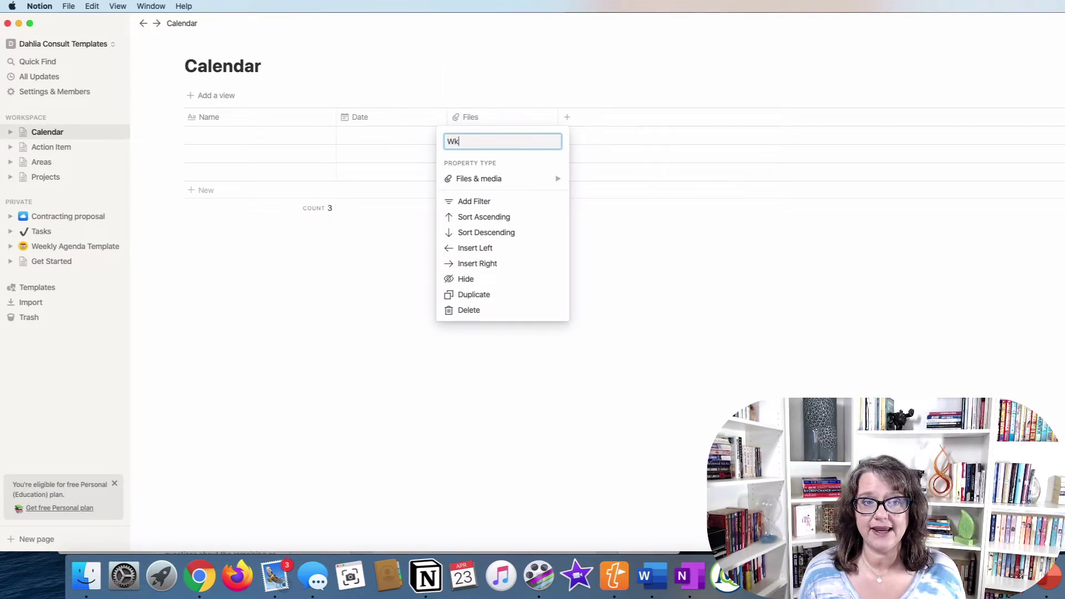
type("ek")
mouse_move(476, 181)
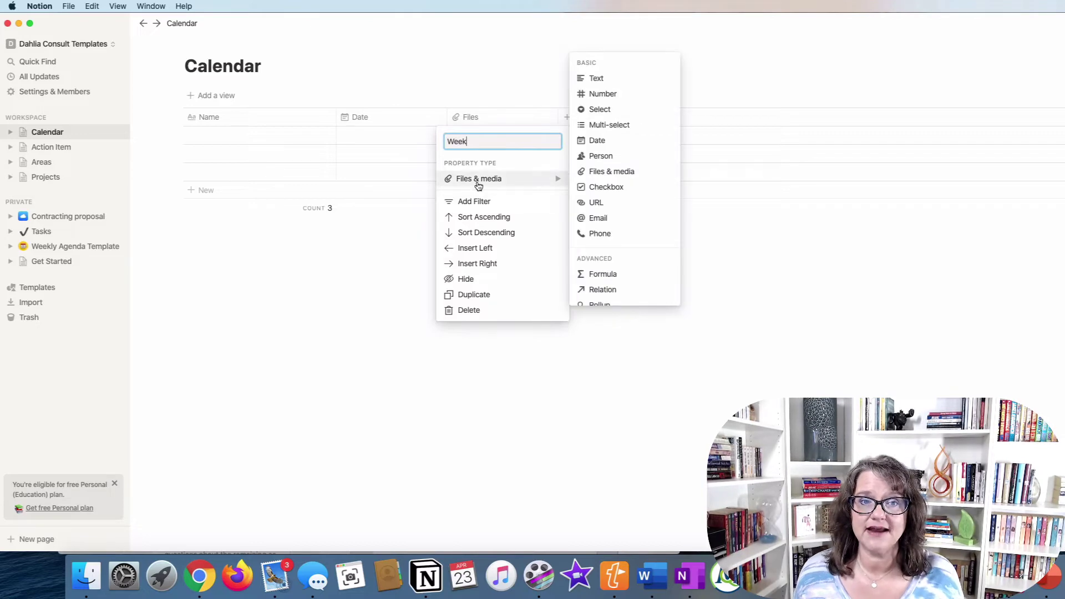
left_click(593, 95)
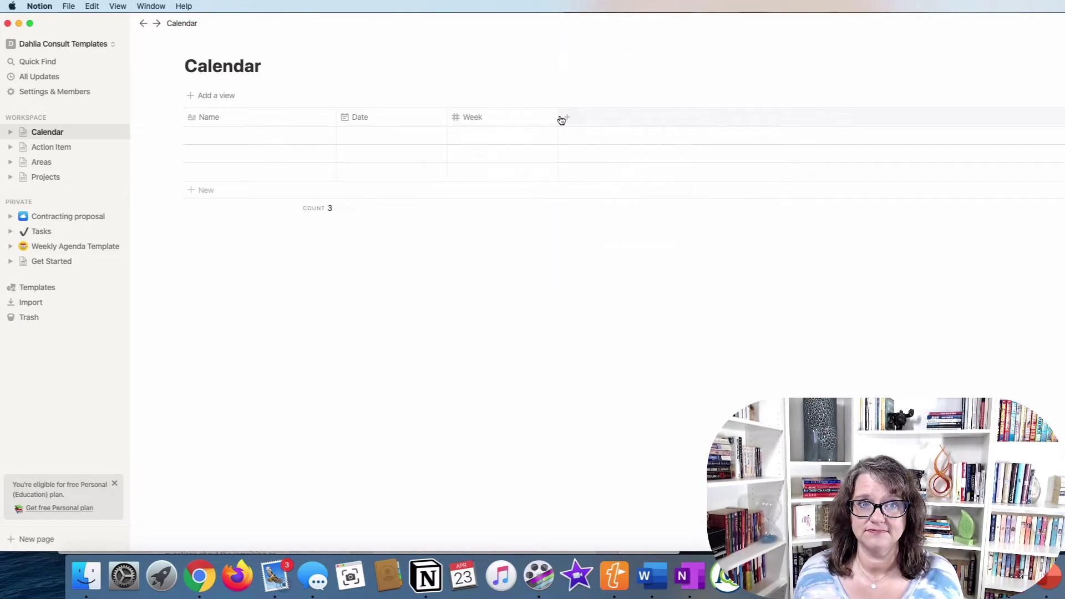
left_click_drag(558, 116, 511, 115)
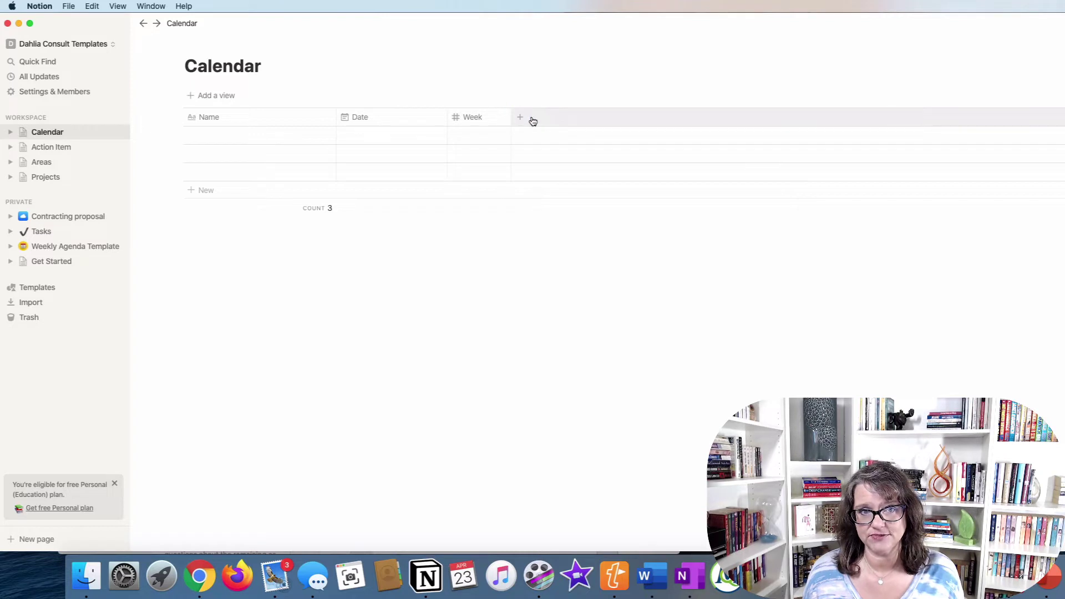
- Add a column named Day after Week with the Select property type
left_click(530, 117)
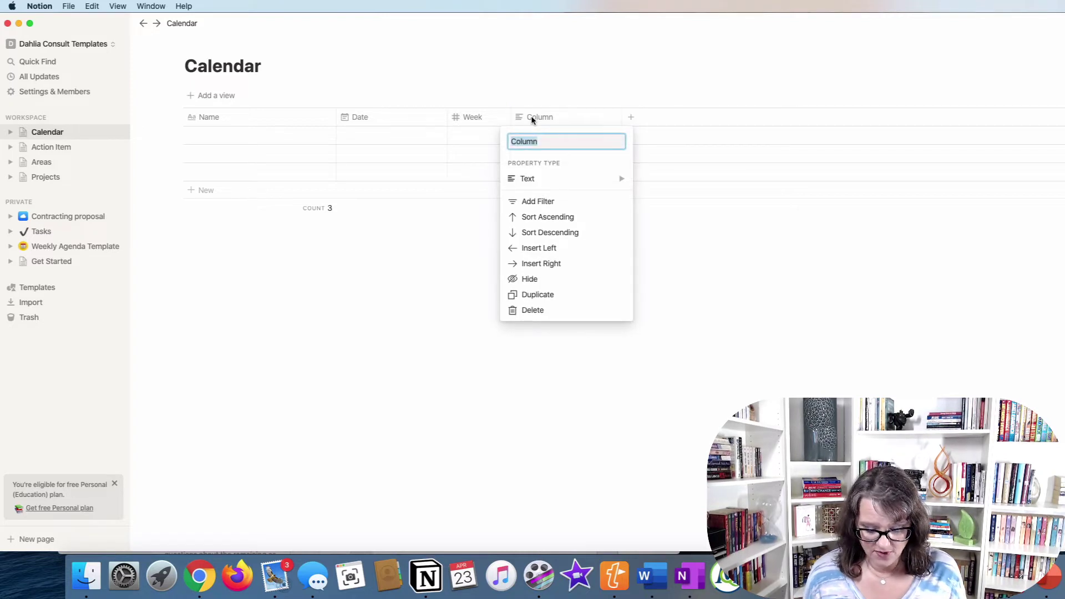
type("Day")
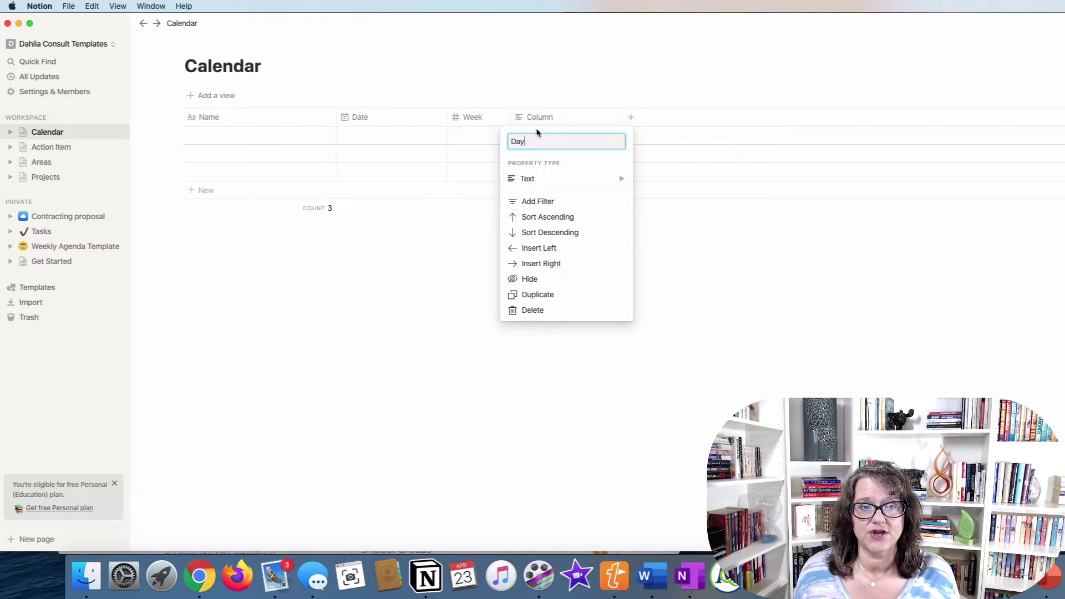
mouse_move(541, 179)
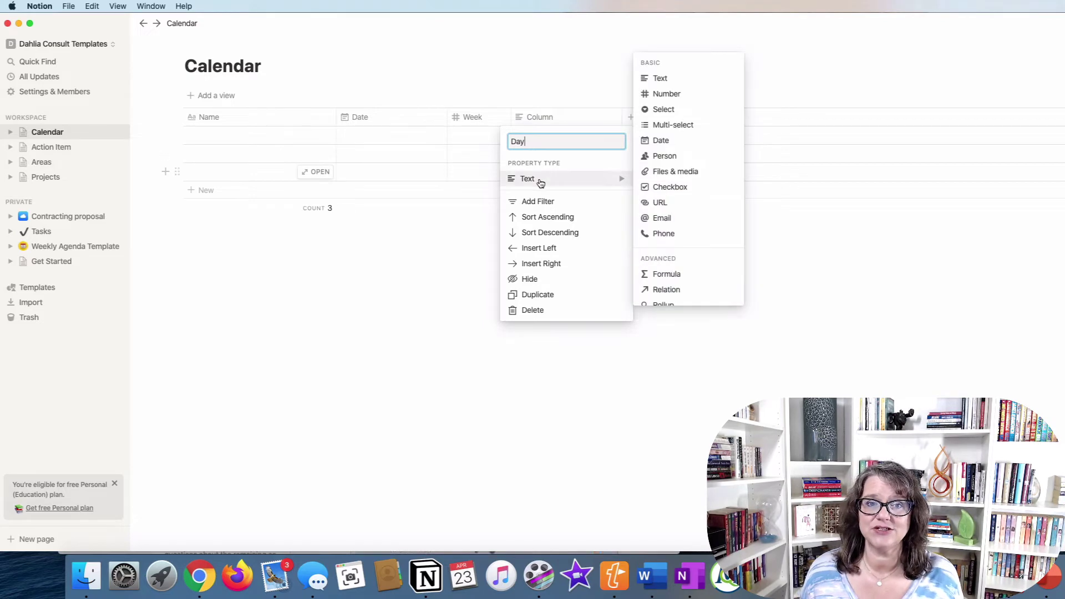
left_click(657, 116)
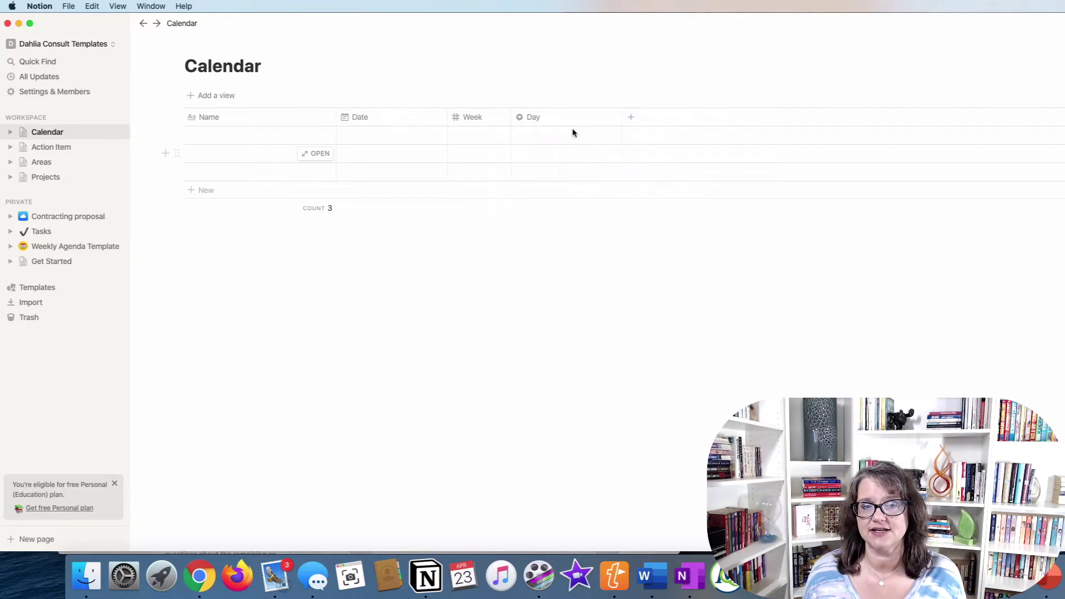
- Narrow the Day, Date and Week columns so they fit closely around their headings
left_click_drag(620, 118, 574, 117)
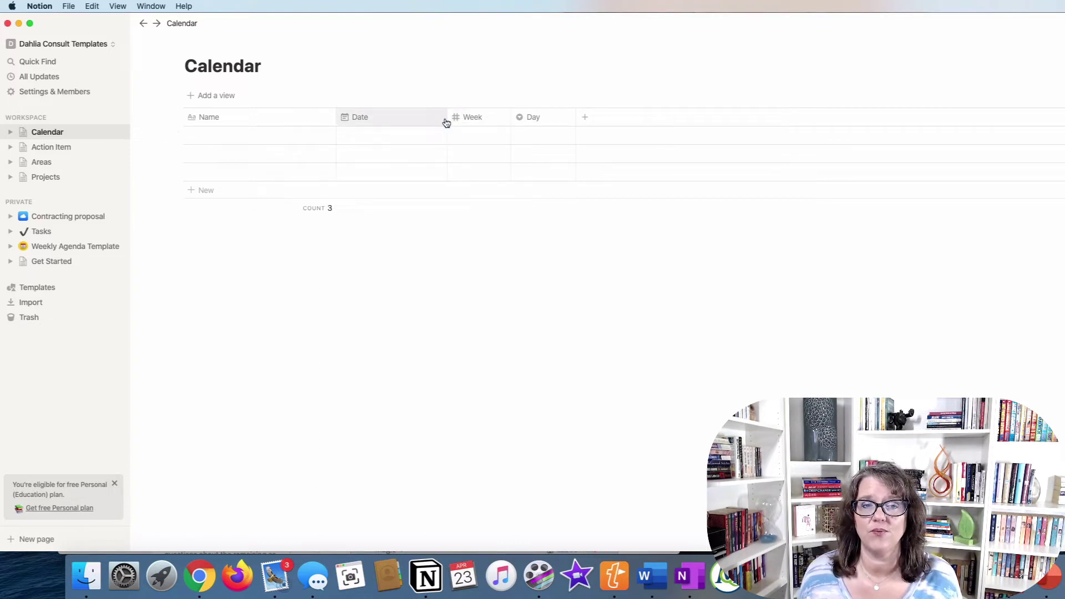
mouse_move(446, 118)
left_mouse_down()
mouse_move(405, 118)
mouse_move(554, 131)
mouse_move(430, 123)
left_mouse_up()
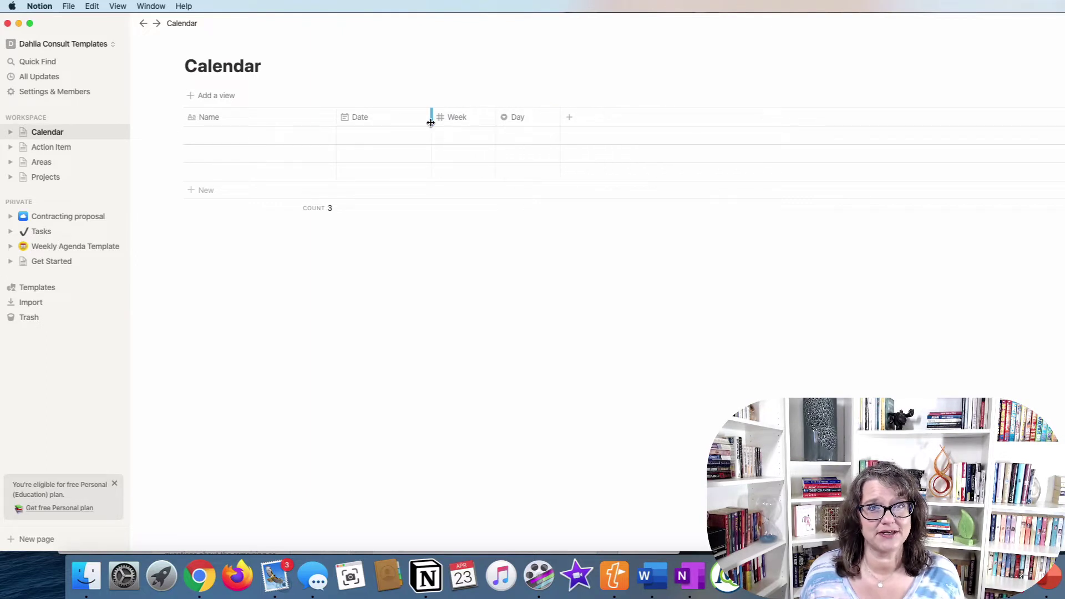
left_click_drag(430, 123, 335, 126)
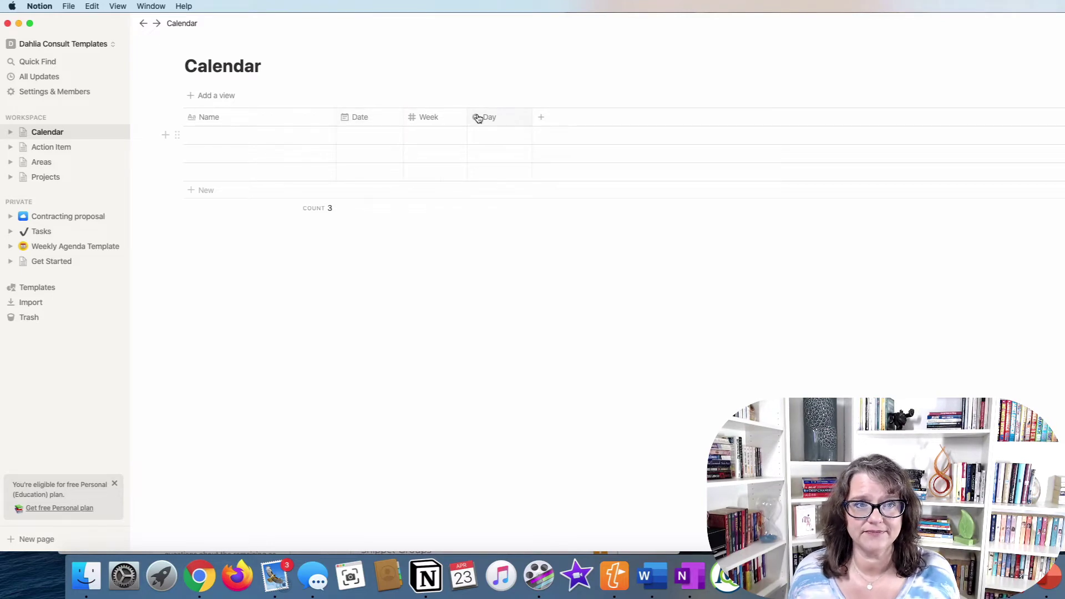
left_click_drag(468, 117, 449, 116)
left_click_drag(523, 117, 506, 119)
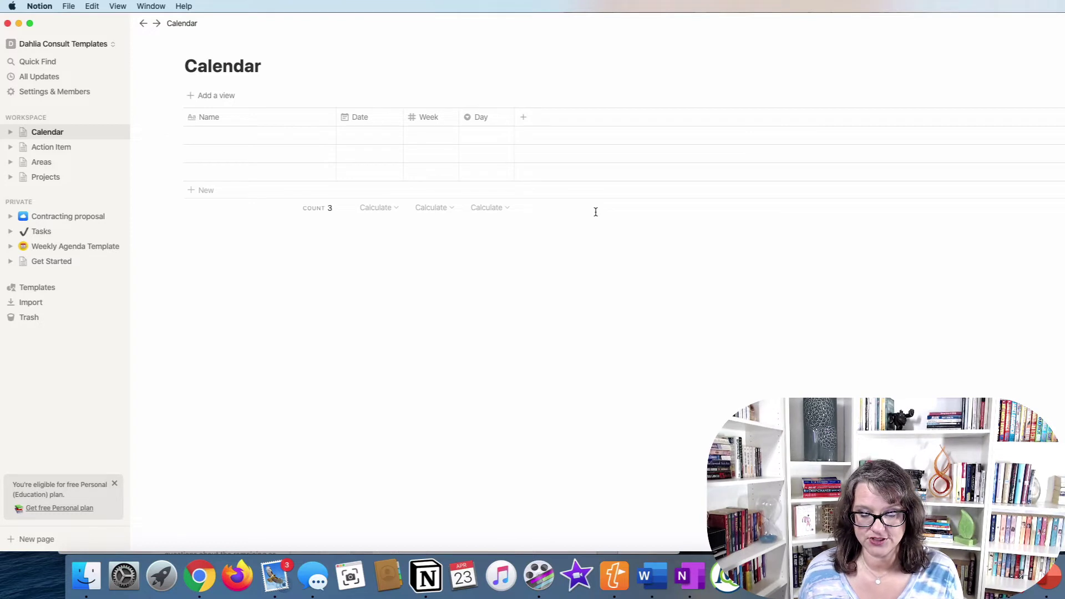
- Add a Text column named Location after the Day column
left_click(568, 118)
type("Lo")
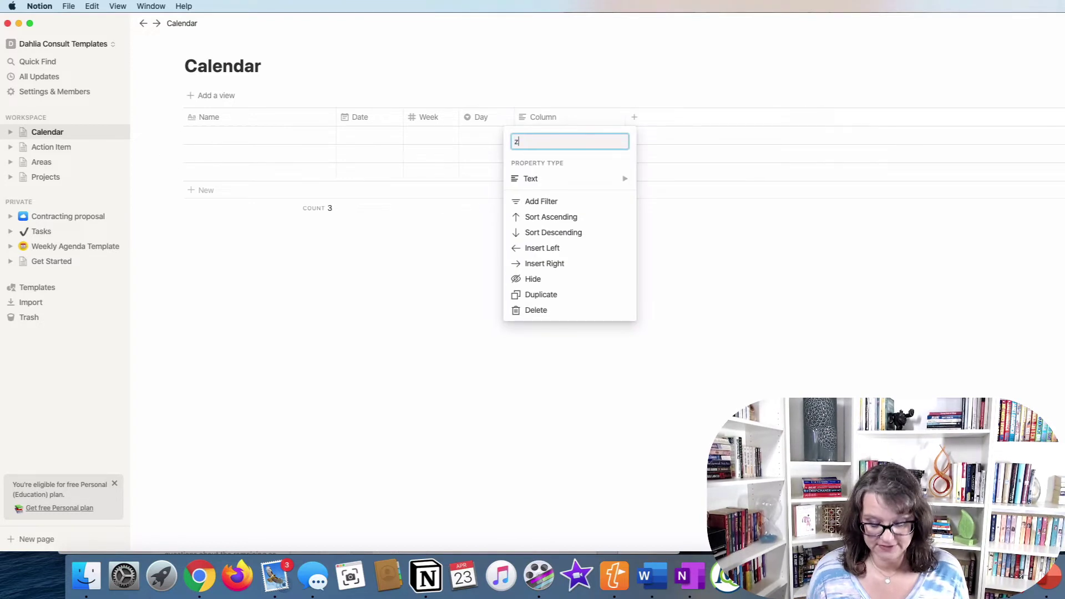
key("BackSpace")
type("ocation")
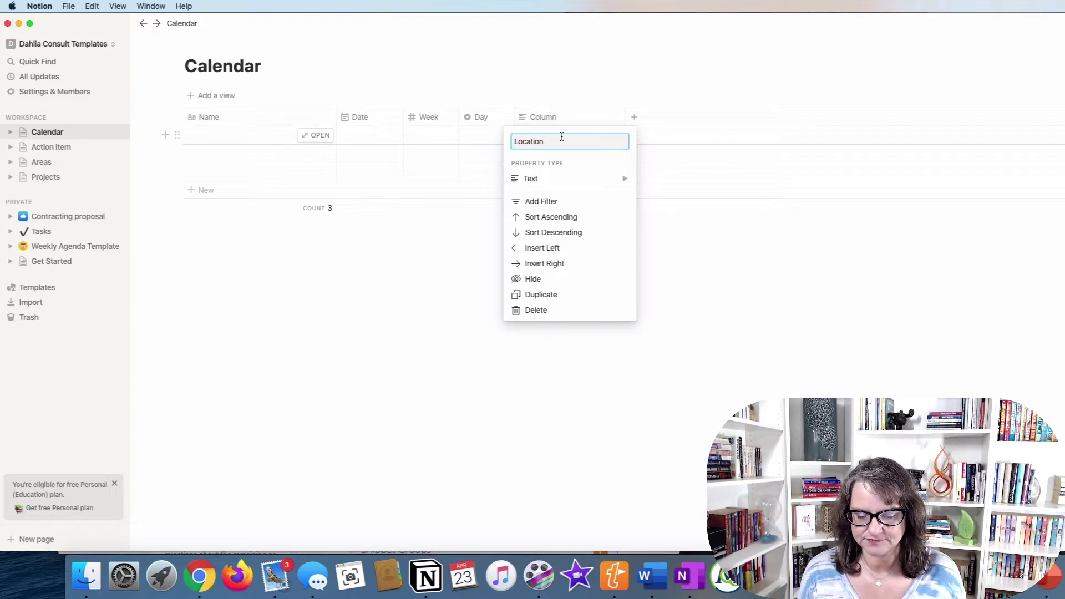
key("Return")
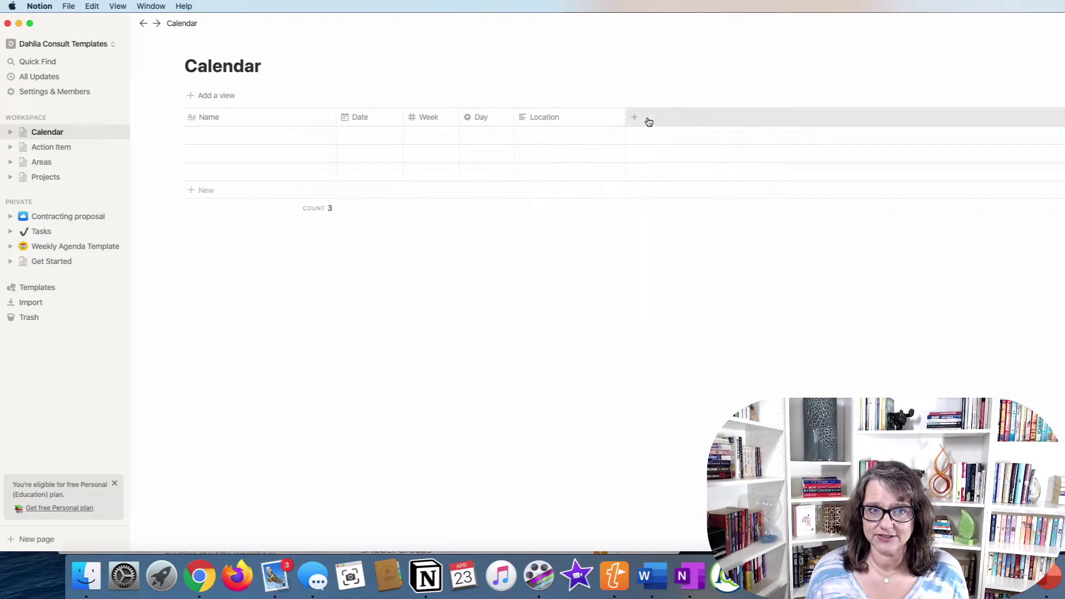
- Add a Text column named Meeting Leader after the Location column
left_click(647, 117)
type("Meeting Leader")
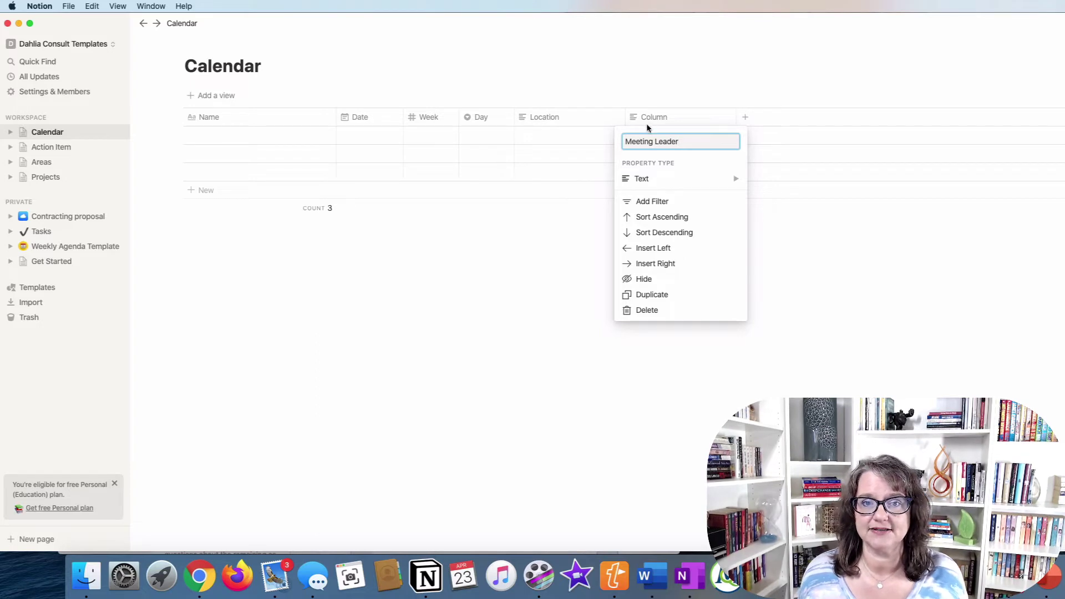
left_click(668, 188)
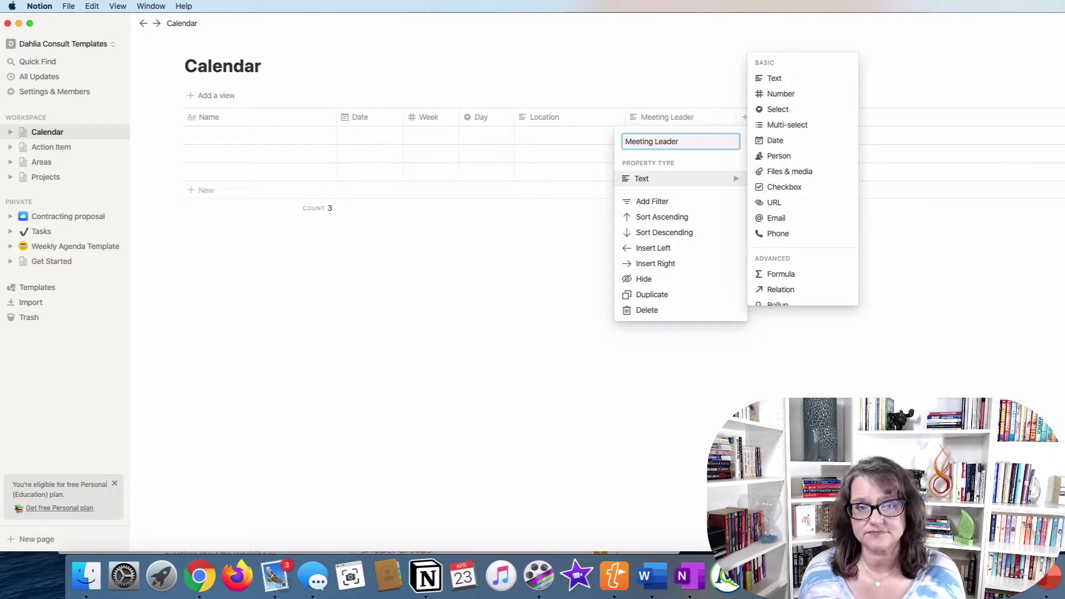
key("Return")
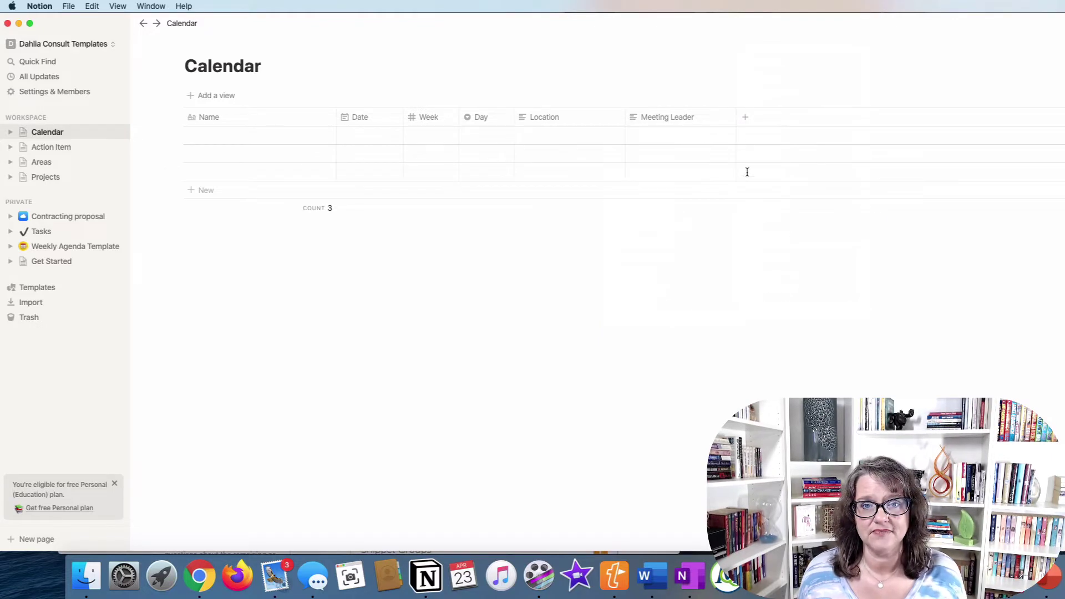
- Add a Text column named Time, place it between Date and Week, and narrow it
left_click(757, 121)
type("T")
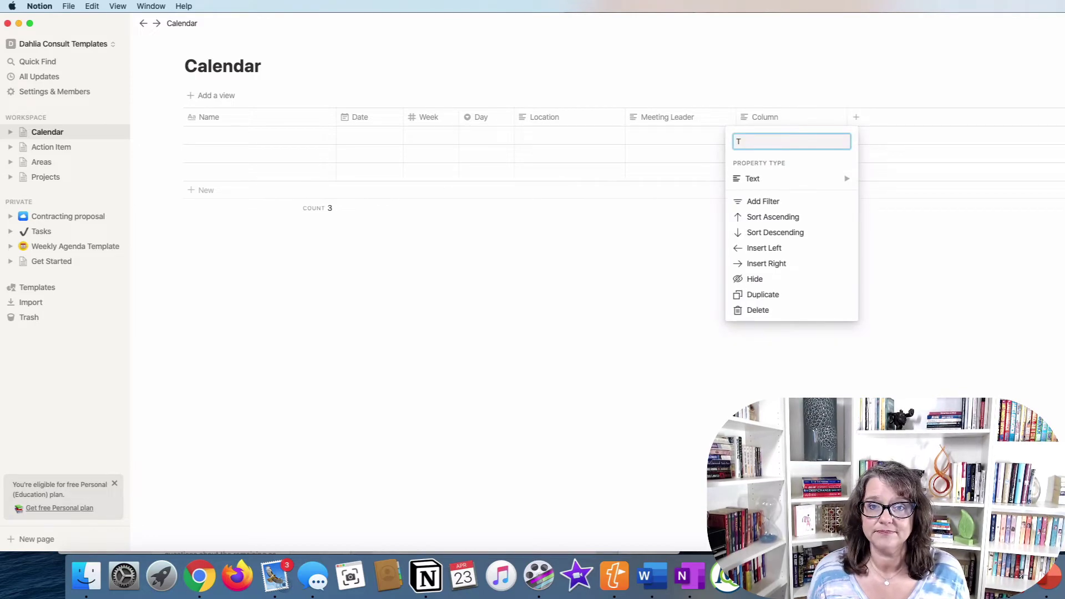
type("ime")
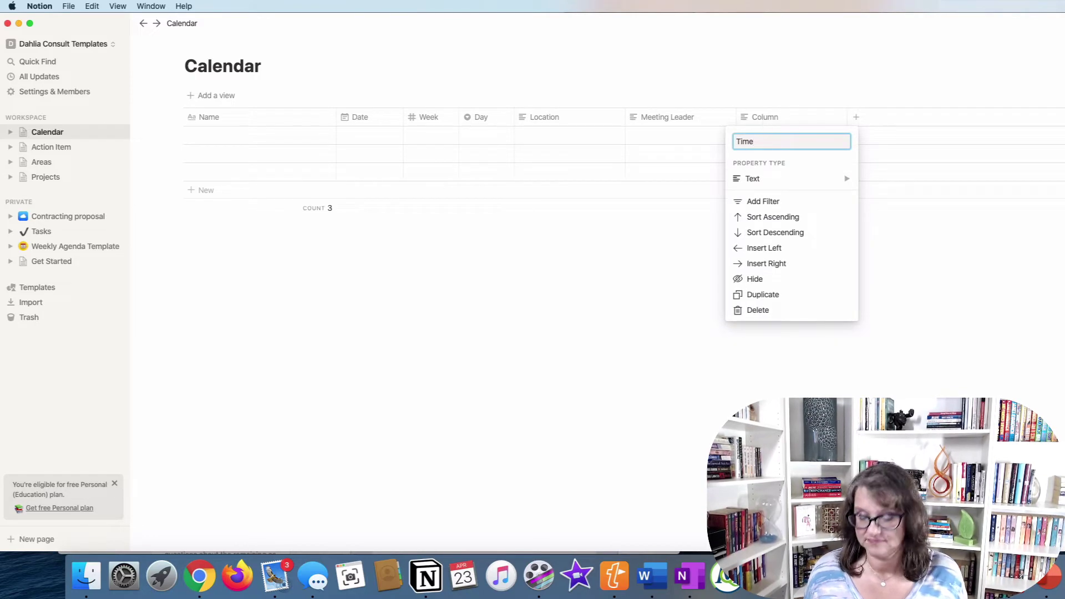
key("Return")
left_click_drag(775, 119, 443, 107)
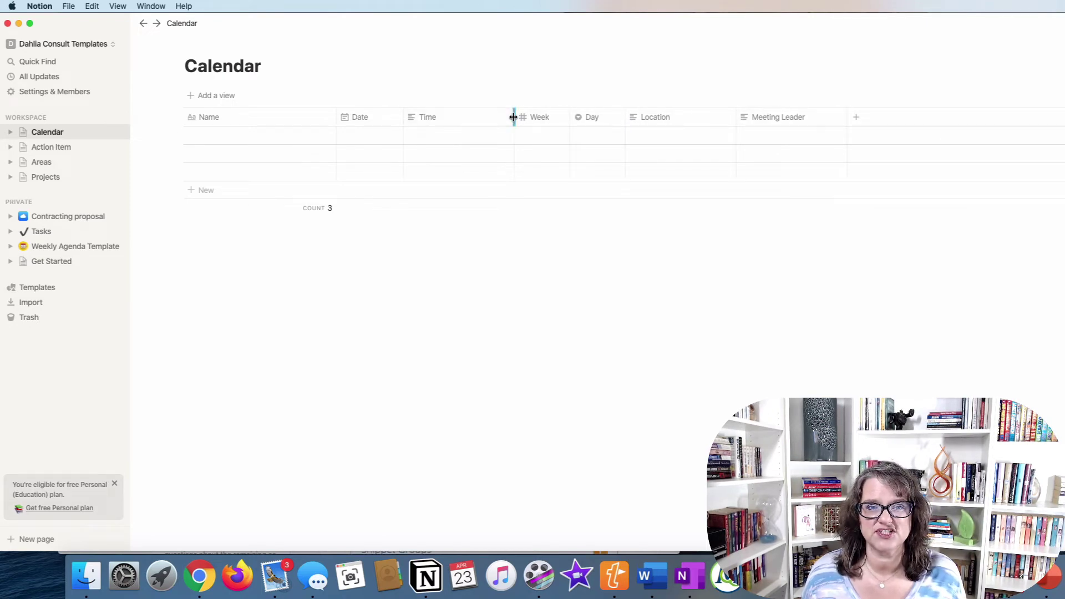
left_click_drag(514, 115, 475, 117)
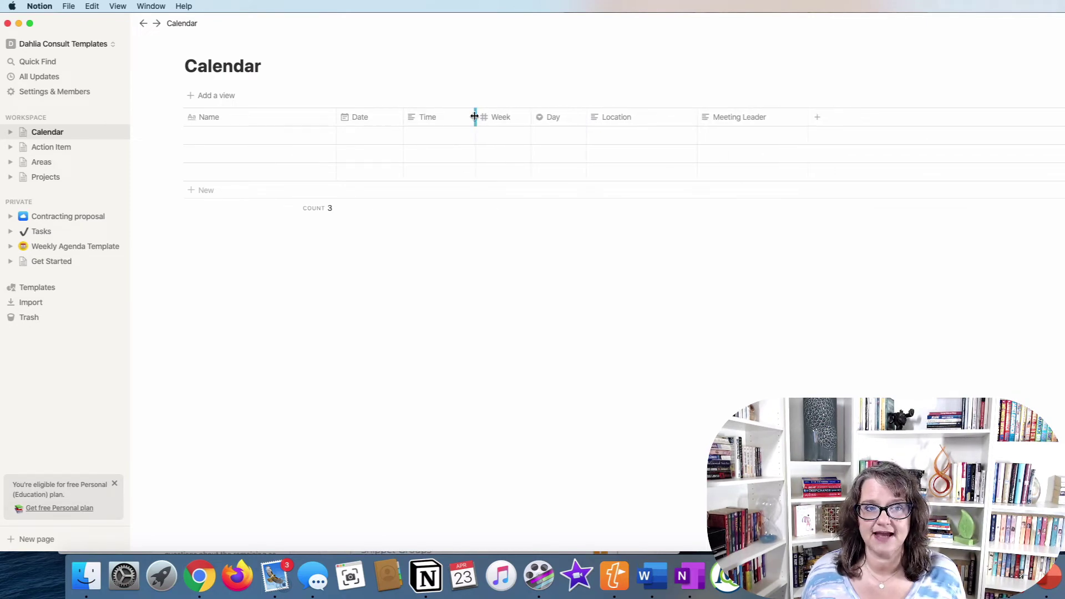
- Set the first row's Date to Apr 23, 2020 and include the time with it
left_click(358, 121)
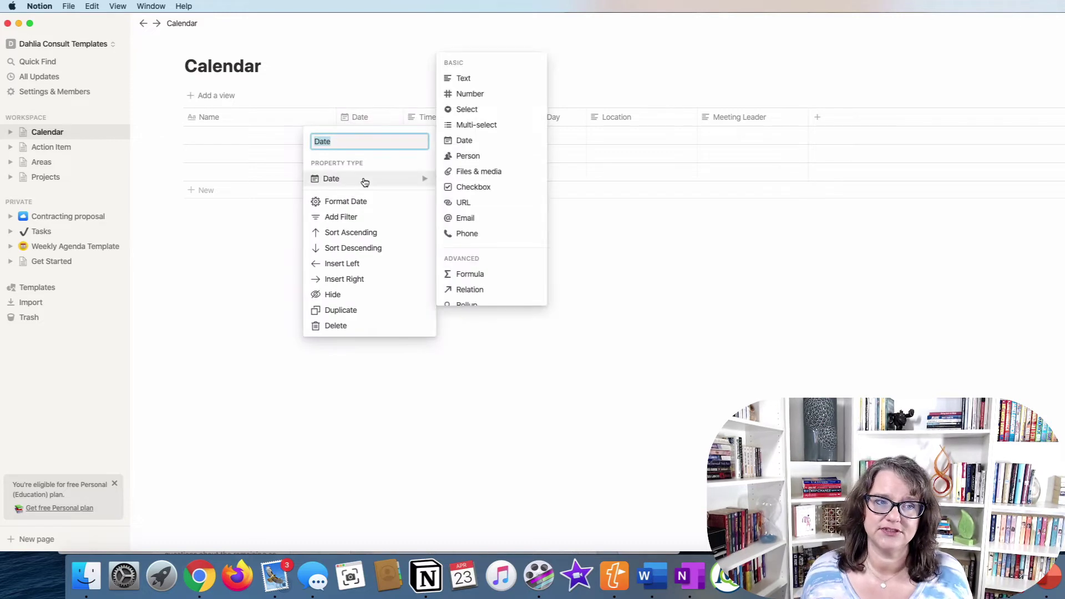
left_click(567, 444)
left_click(364, 138)
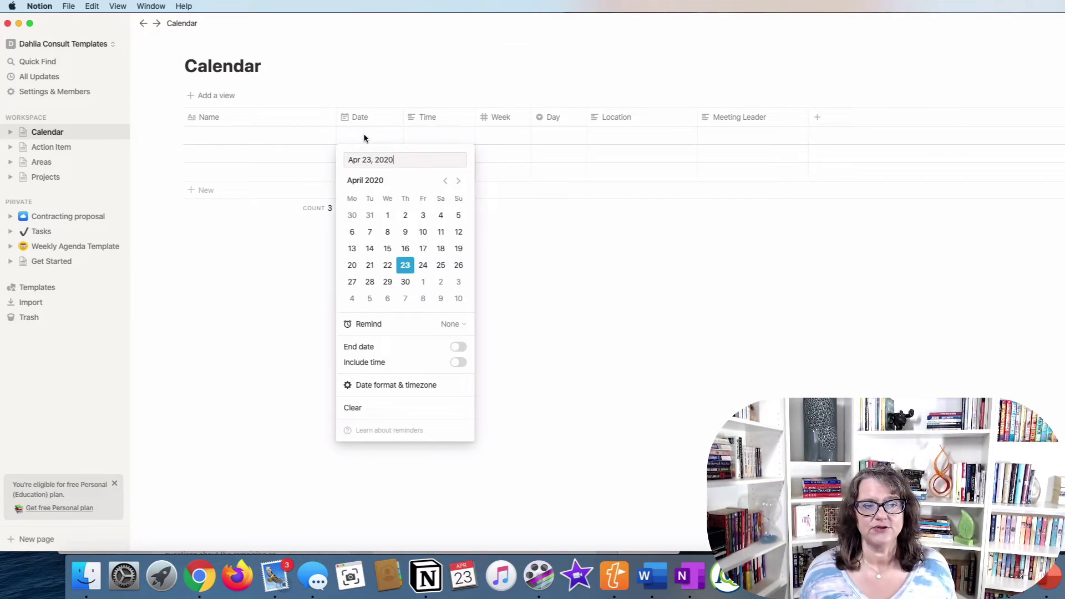
left_click(464, 364)
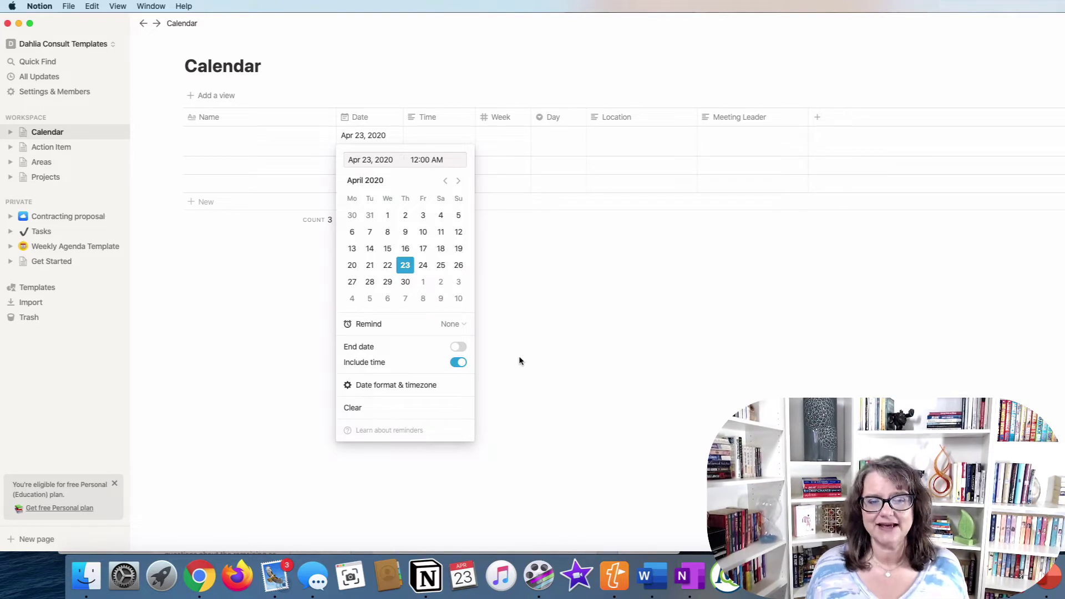
key("Escape")
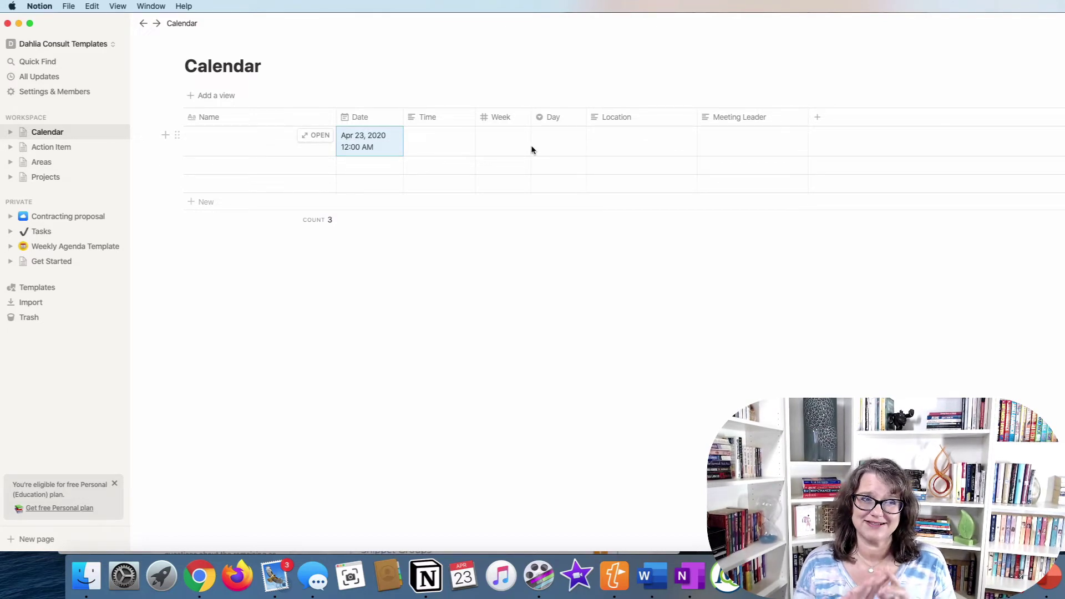
- Turn off the included time for the first row's date
left_click(382, 141)
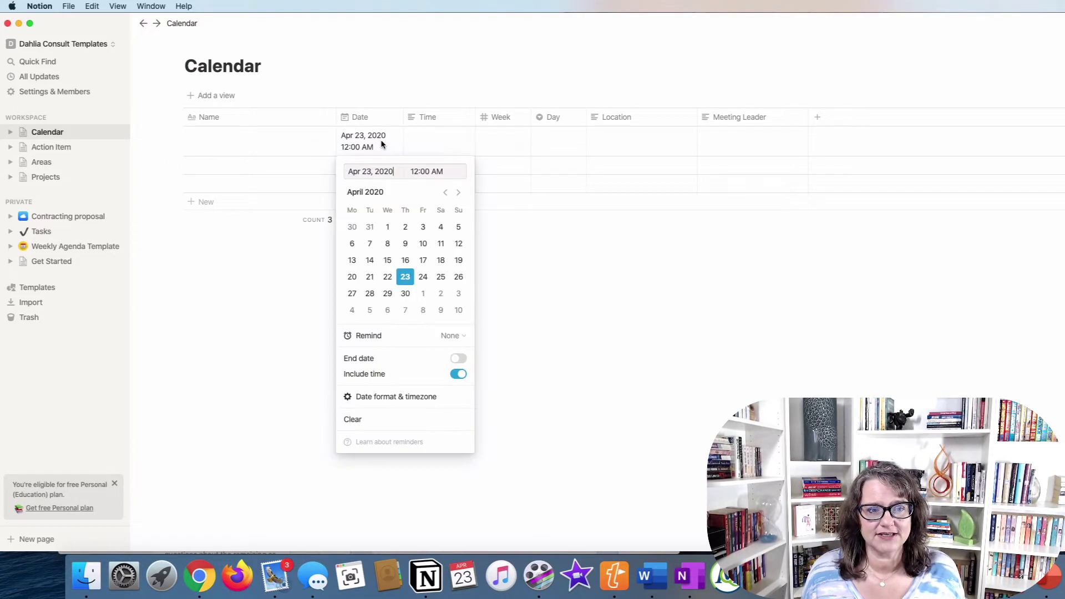
left_click(458, 375)
left_click(561, 357)
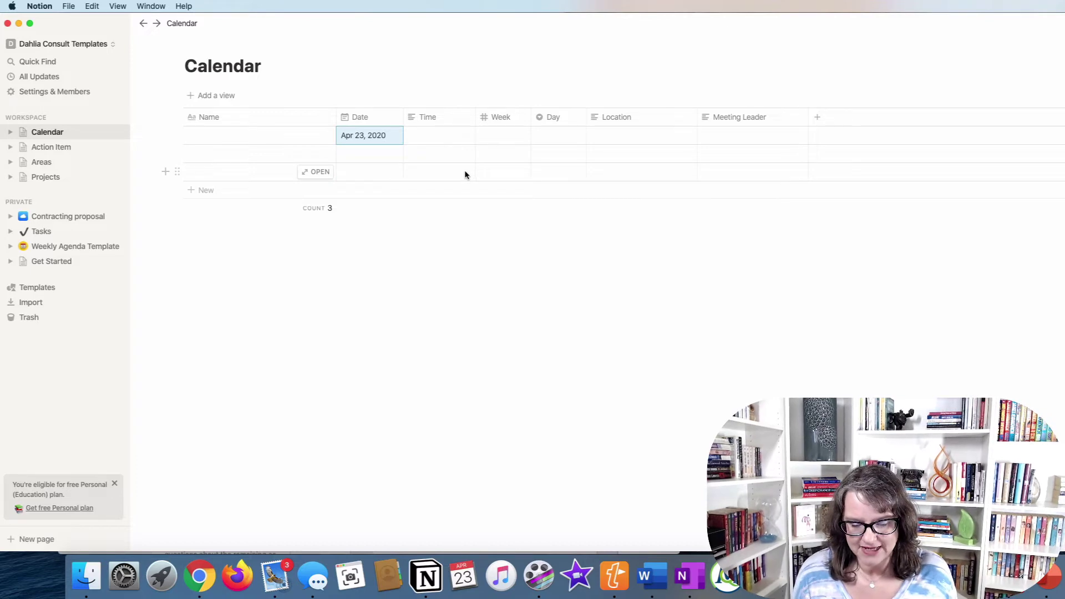
- Add a column named URL after Meeting Leader with the URL property type
left_click(841, 119)
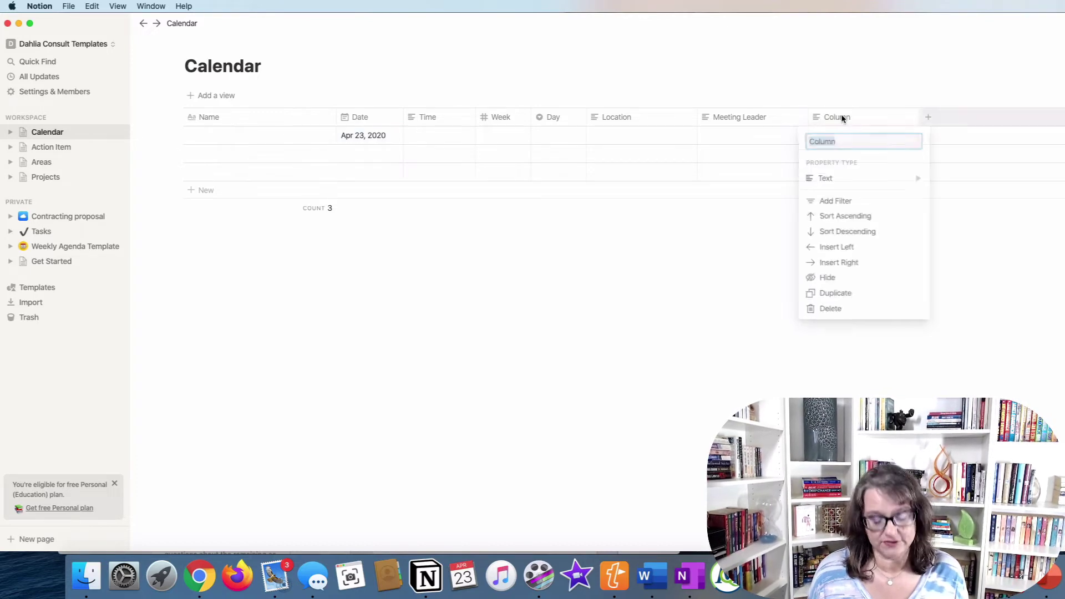
type("URL")
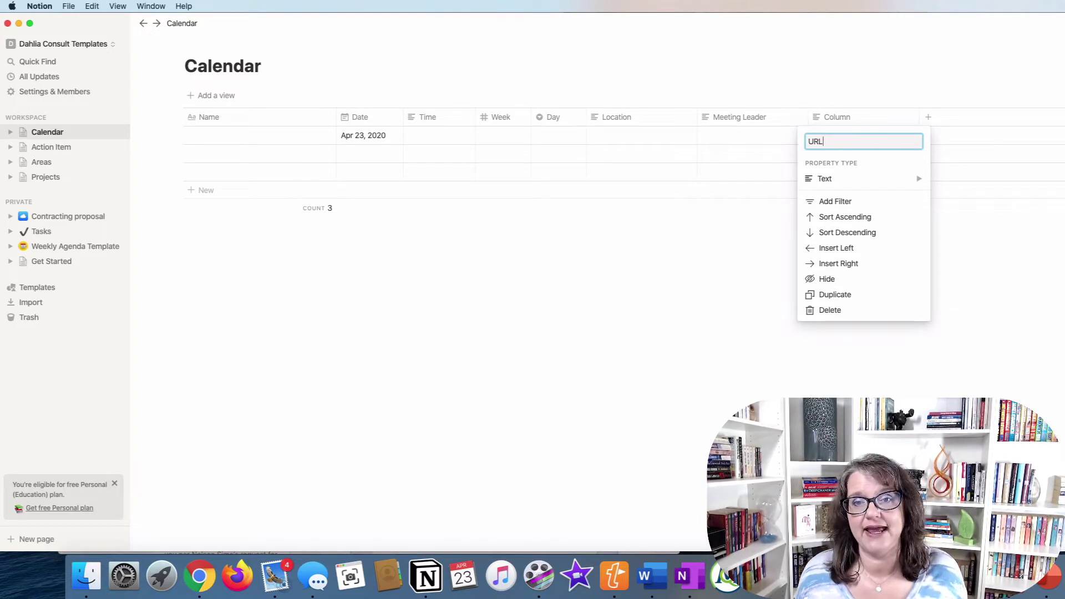
mouse_move(825, 178)
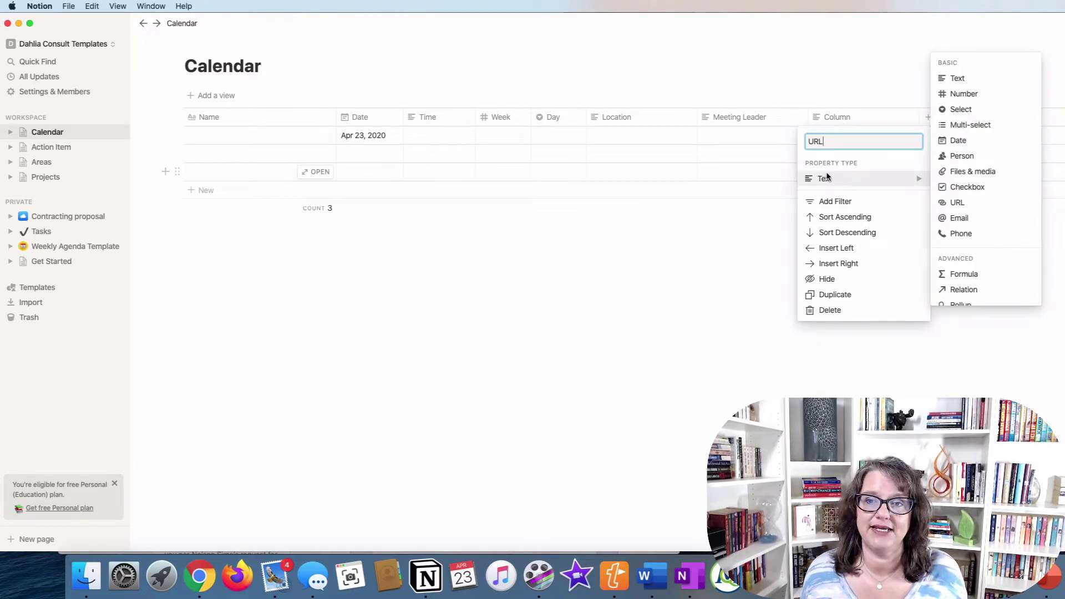
left_click(946, 204)
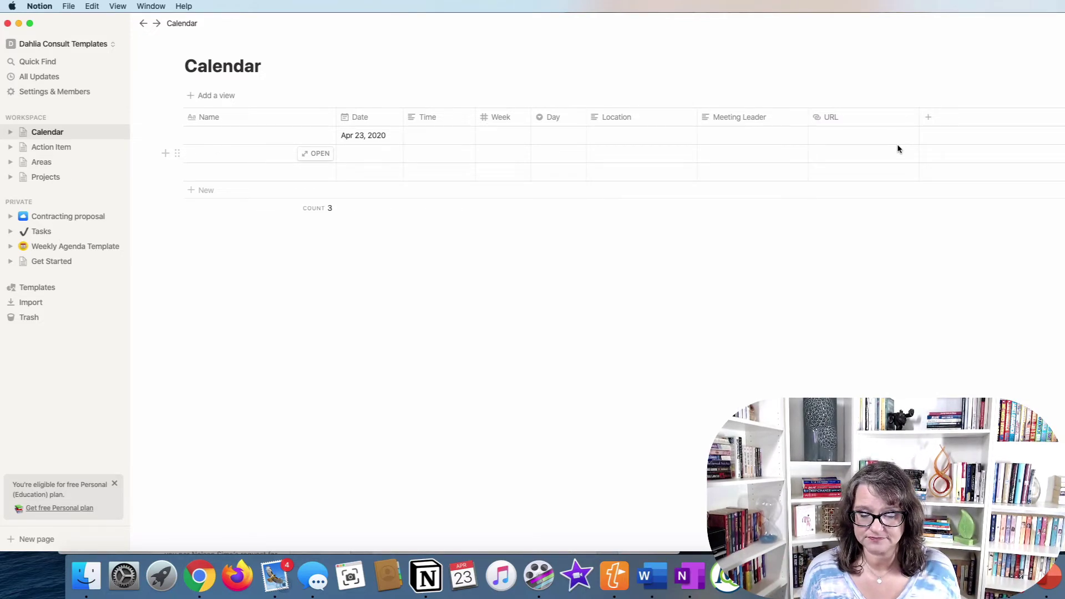
- Add a column named Notes after URL with the Checkbox property type and narrow it to fit its heading
left_click(940, 121)
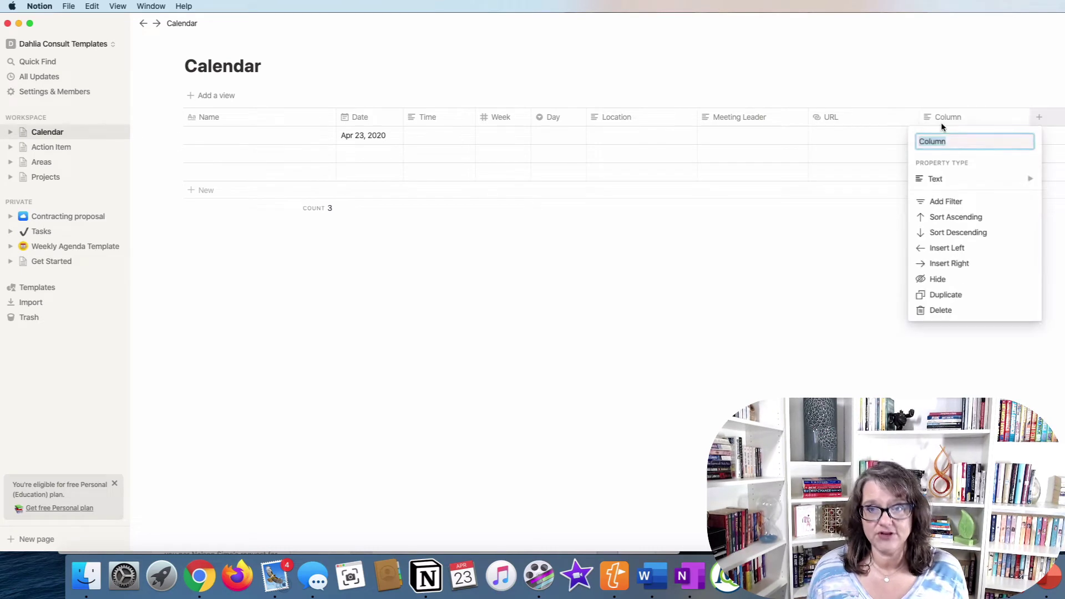
type("Notes")
mouse_move(955, 180)
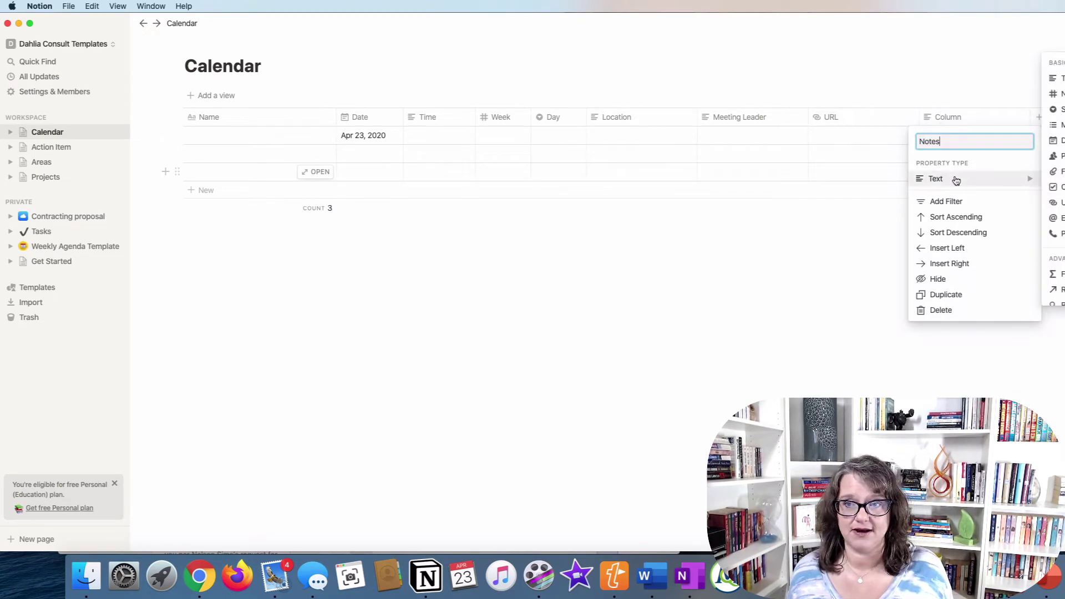
left_click(1054, 187)
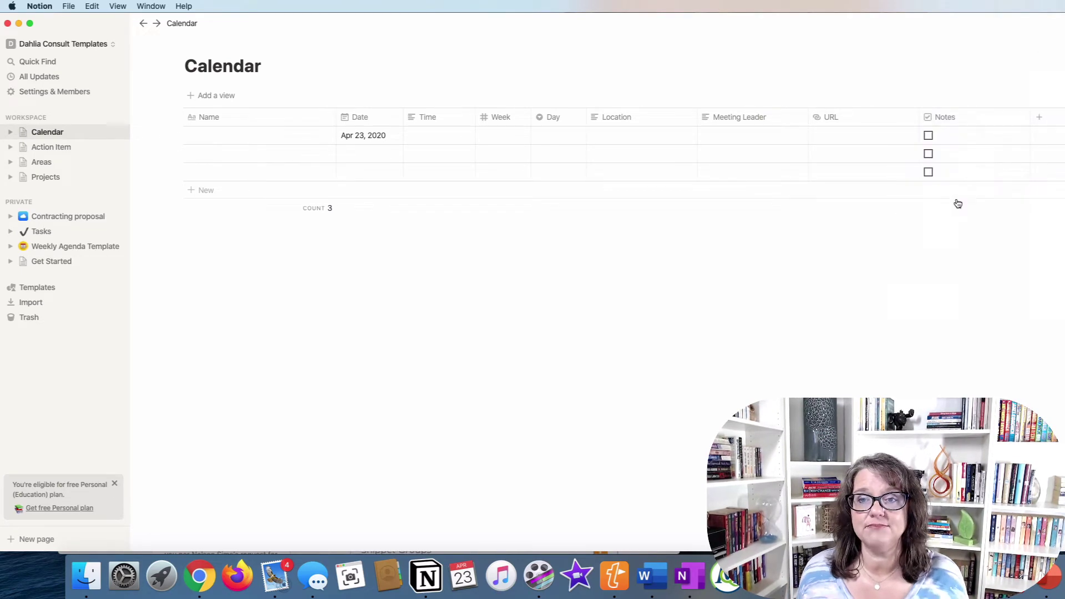
left_click_drag(1030, 116, 975, 118)
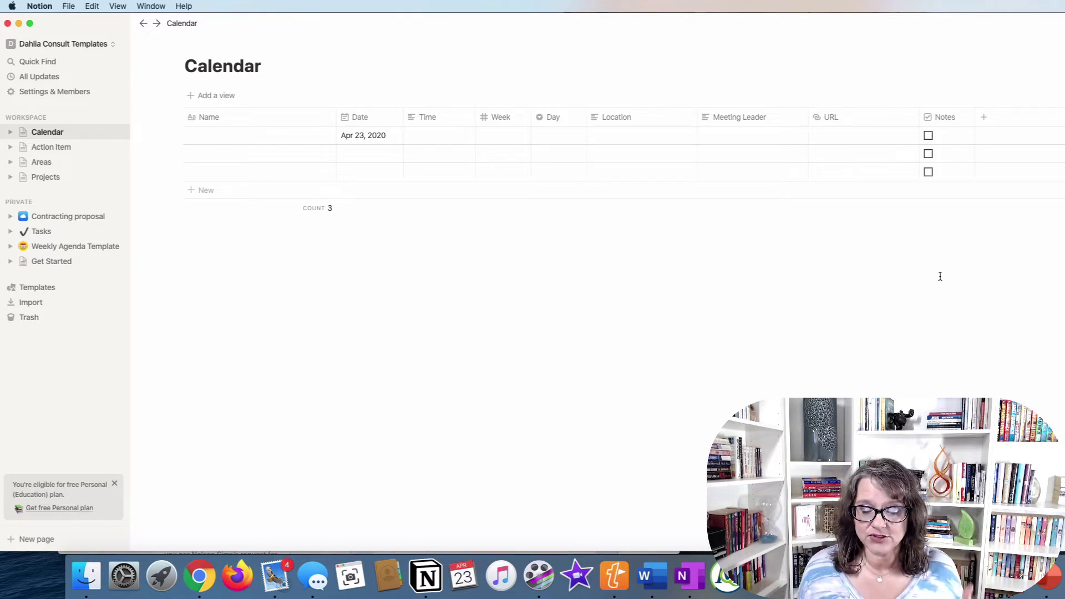
- Add a column named Project after Notes as a Relation linked to the Projects database
left_click(1006, 120)
type("Proj")
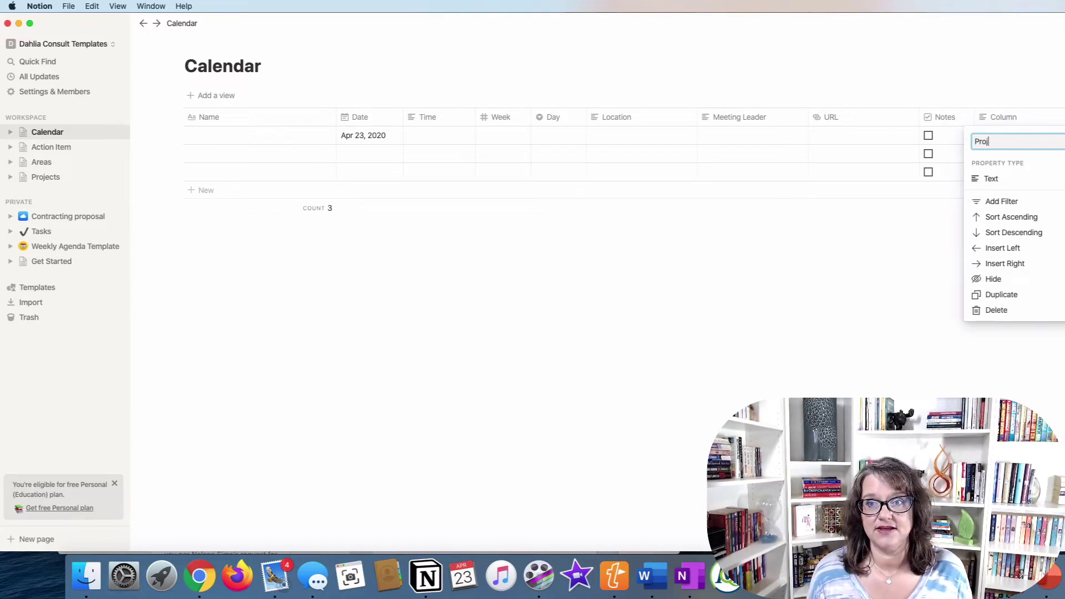
type("ect")
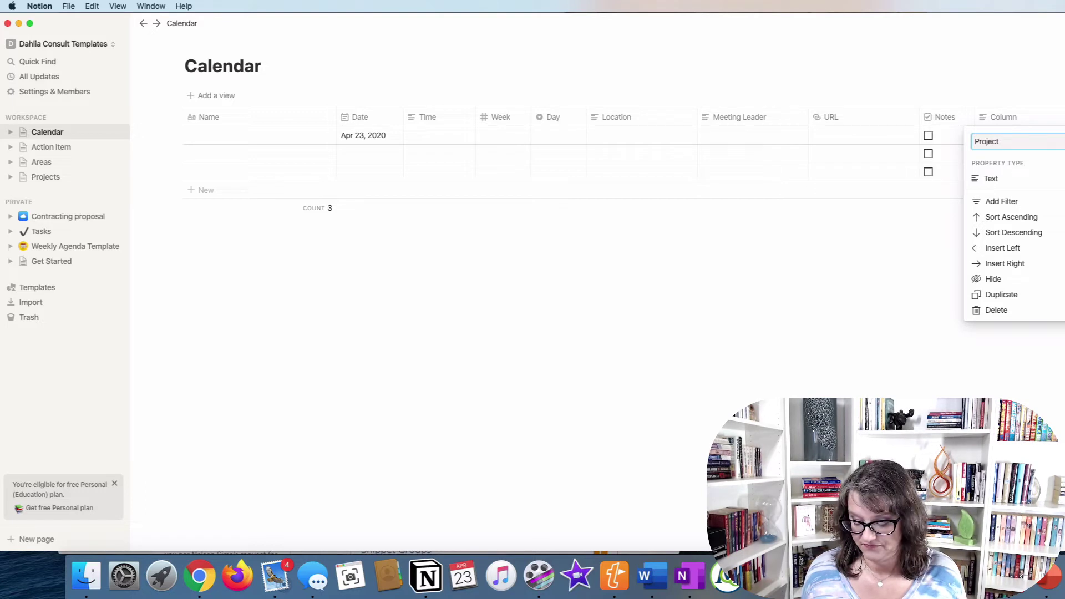
left_click(1008, 184)
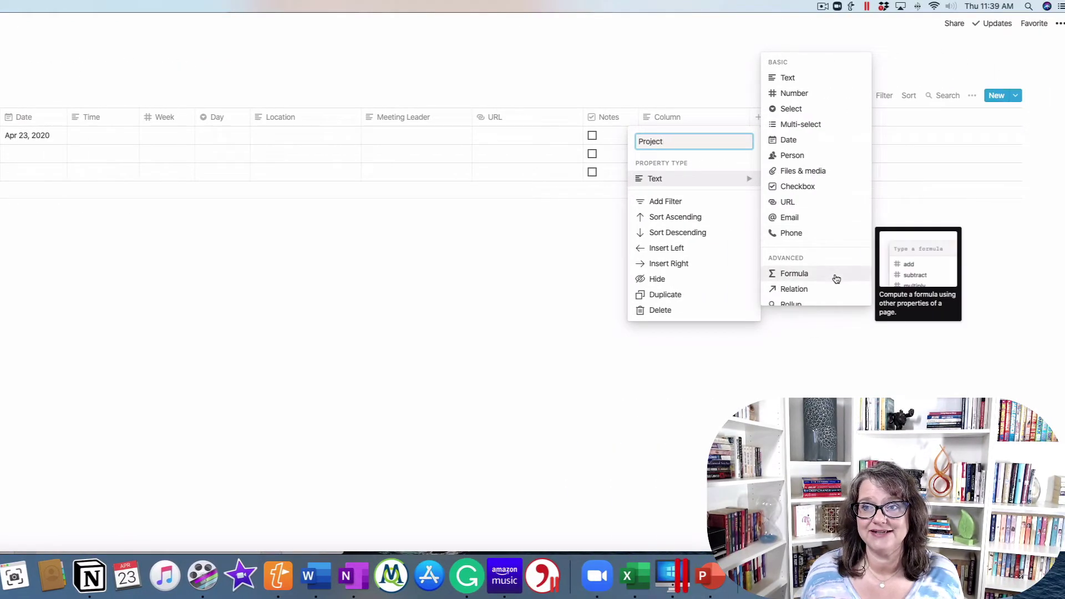
scroll(835, 277, "down", 2)
left_click(805, 247)
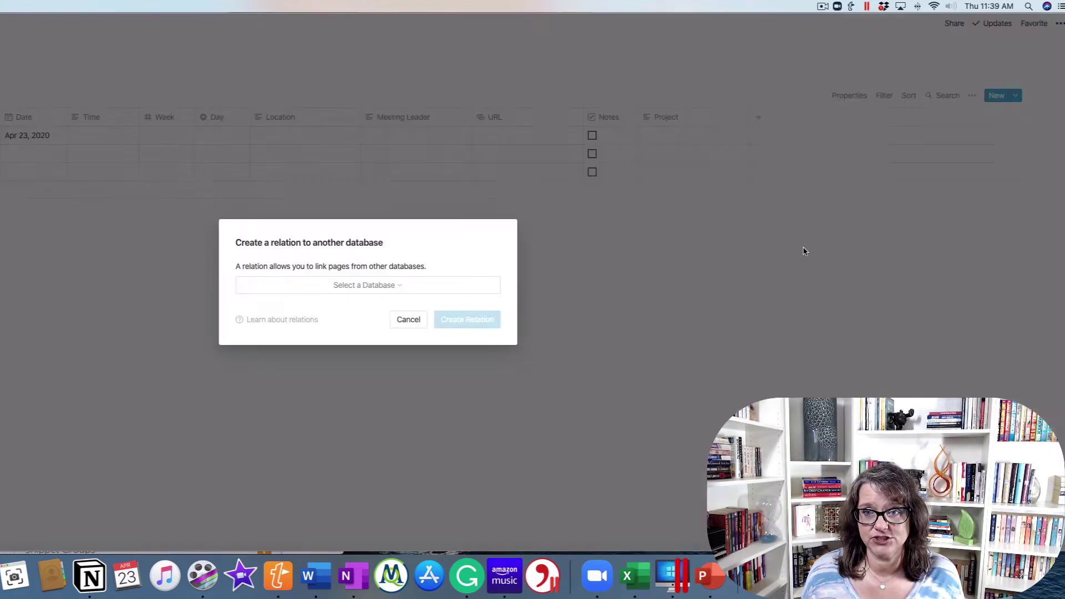
left_click(357, 288)
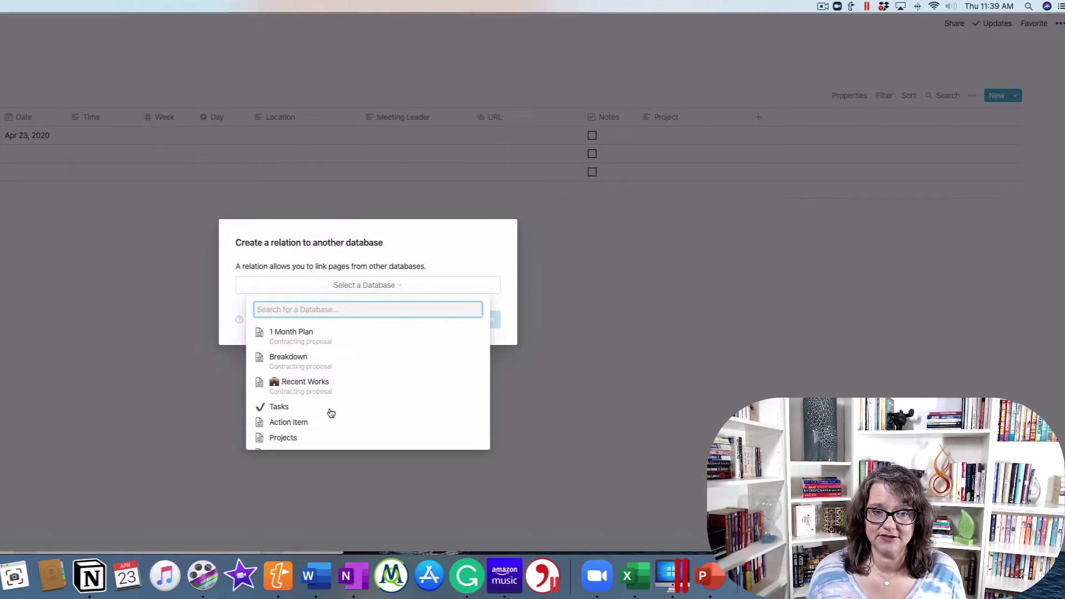
scroll(333, 419, "down", 2)
left_click(293, 399)
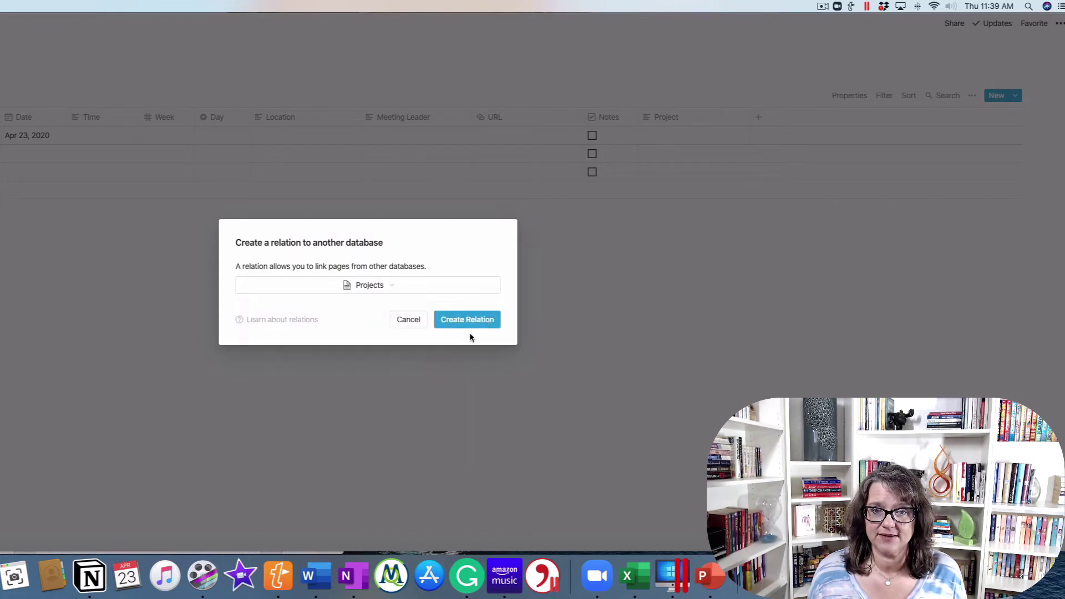
left_click(471, 325)
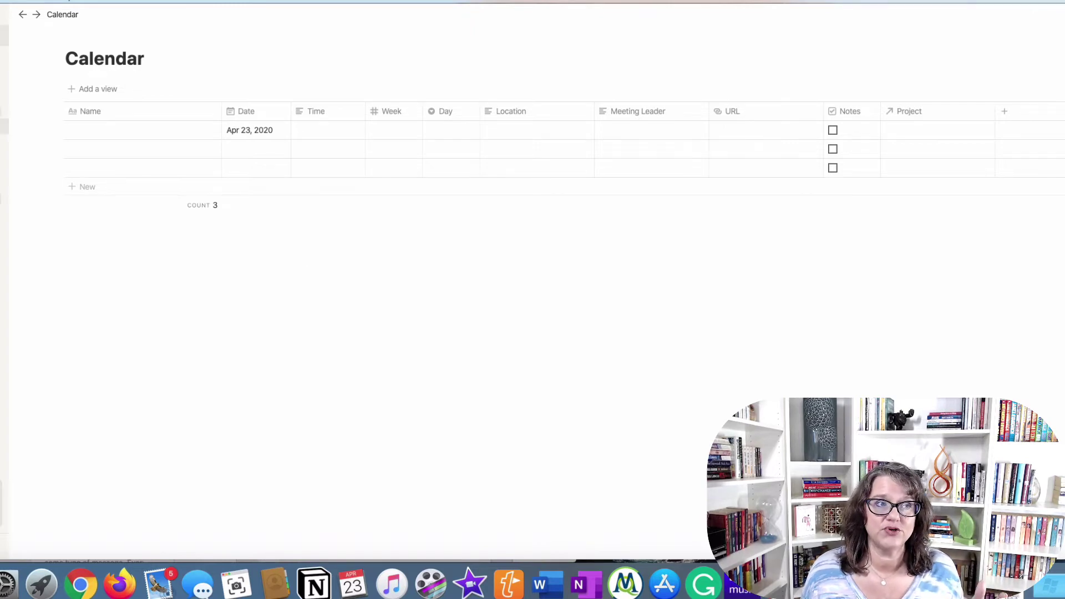
- Open the APRIL 20 - APRIL 26 weekly agenda page and examine its Calendar board in Daily View
left_click(3, 35)
left_click(3, 128)
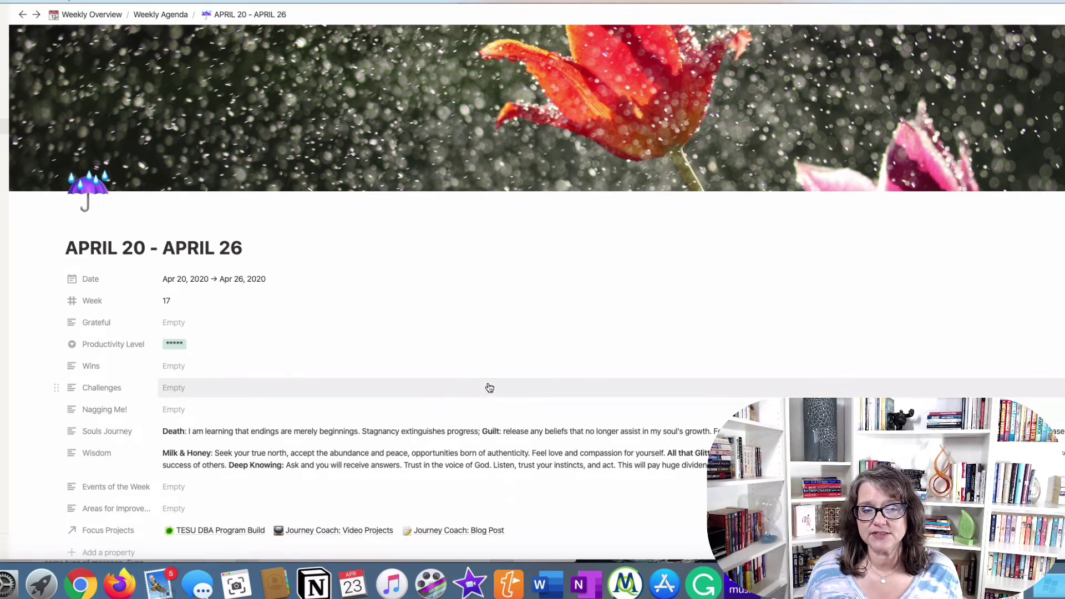
scroll(488, 388, "down", 10)
scroll(491, 386, "down", 1)
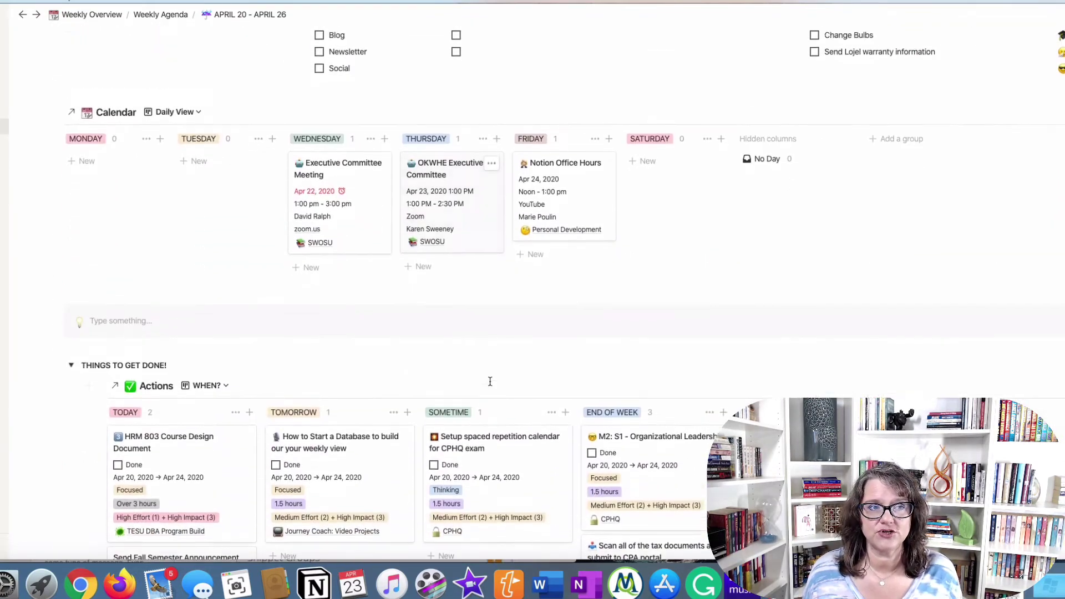
scroll(490, 387, "up", 5)
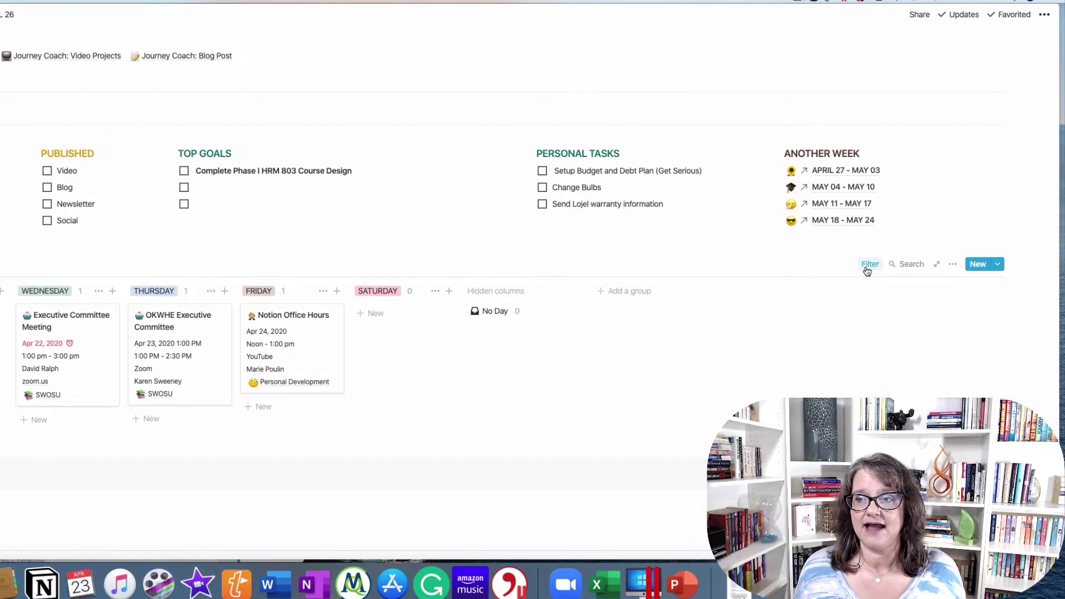
- Examine the filter rule and the Group by options of the weekly agenda's Calendar board
left_click(869, 264)
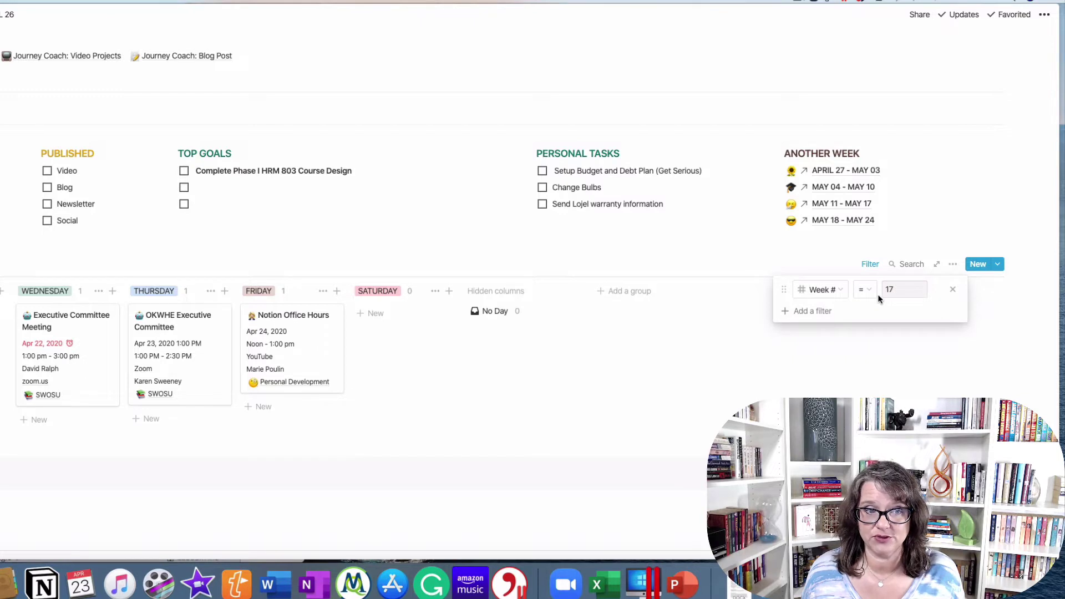
left_click(954, 269)
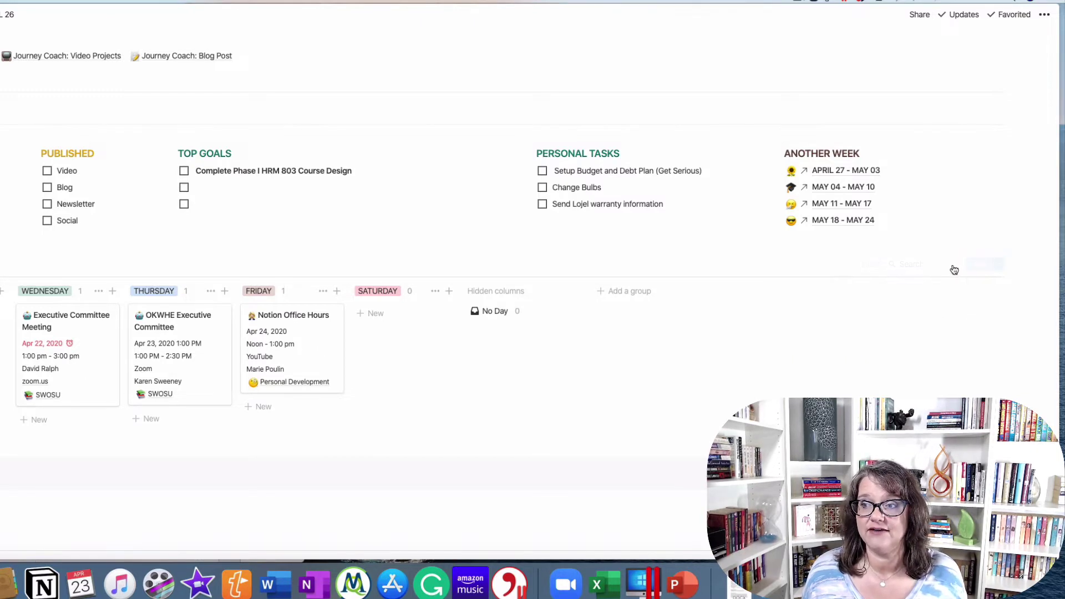
left_click(953, 266)
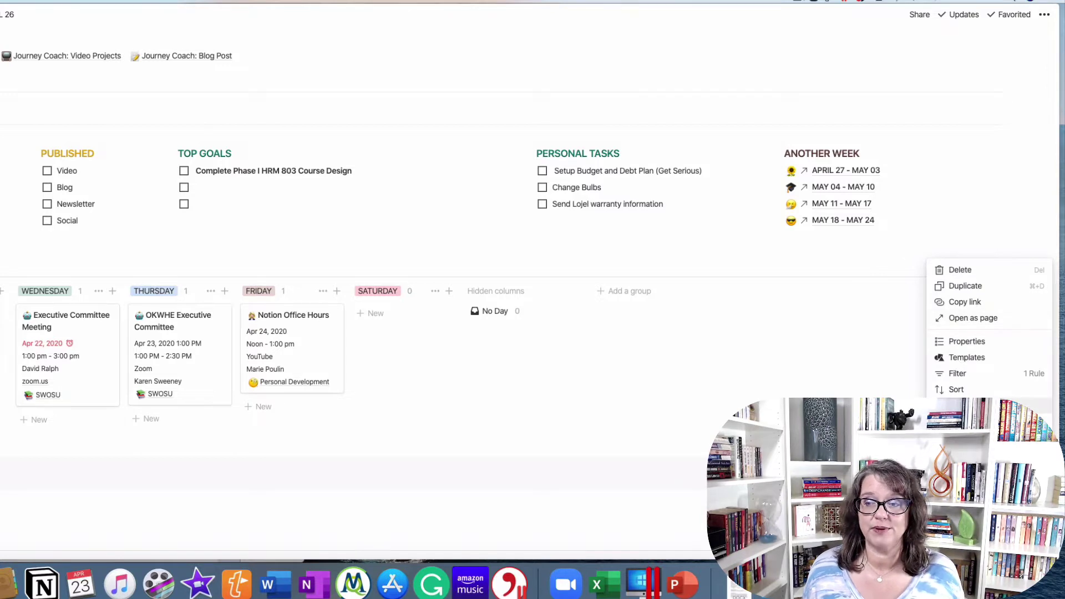
left_click(958, 406)
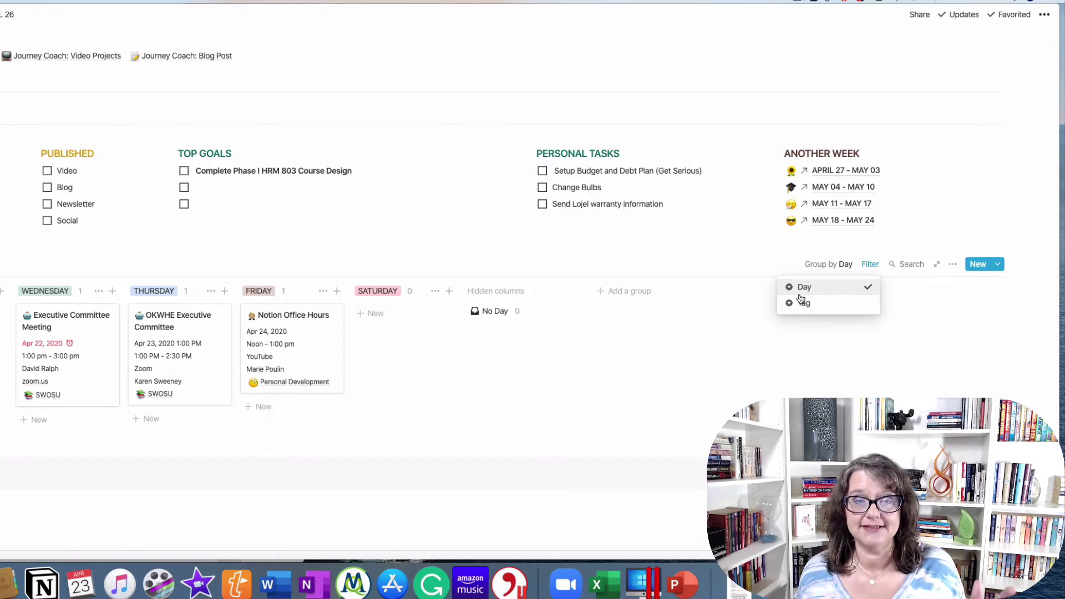
- Open the properties settings of the weekly agenda's Calendar board
left_click(662, 396)
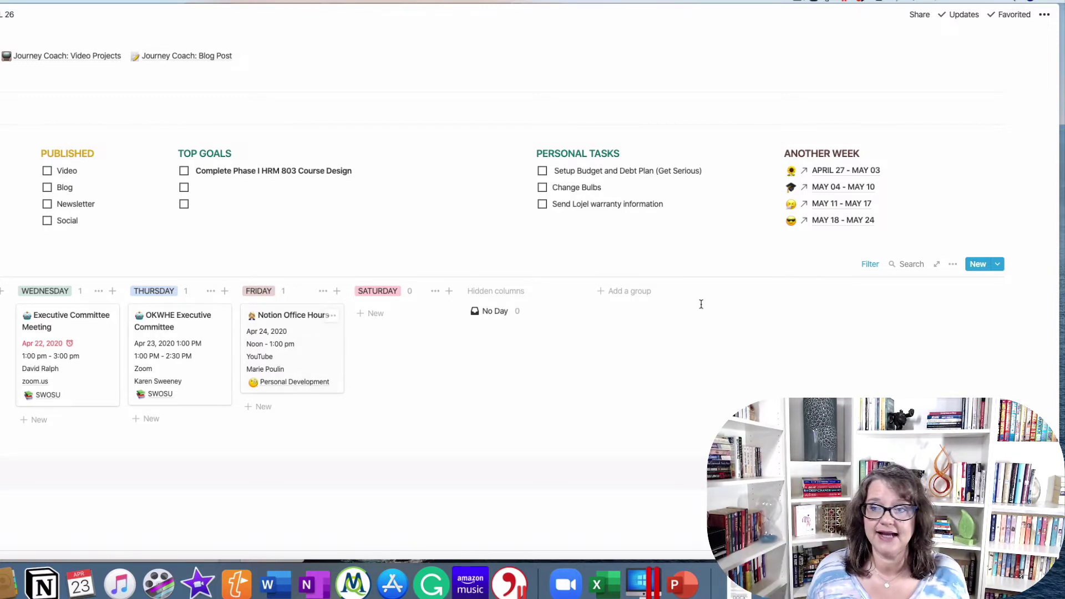
left_click(954, 268)
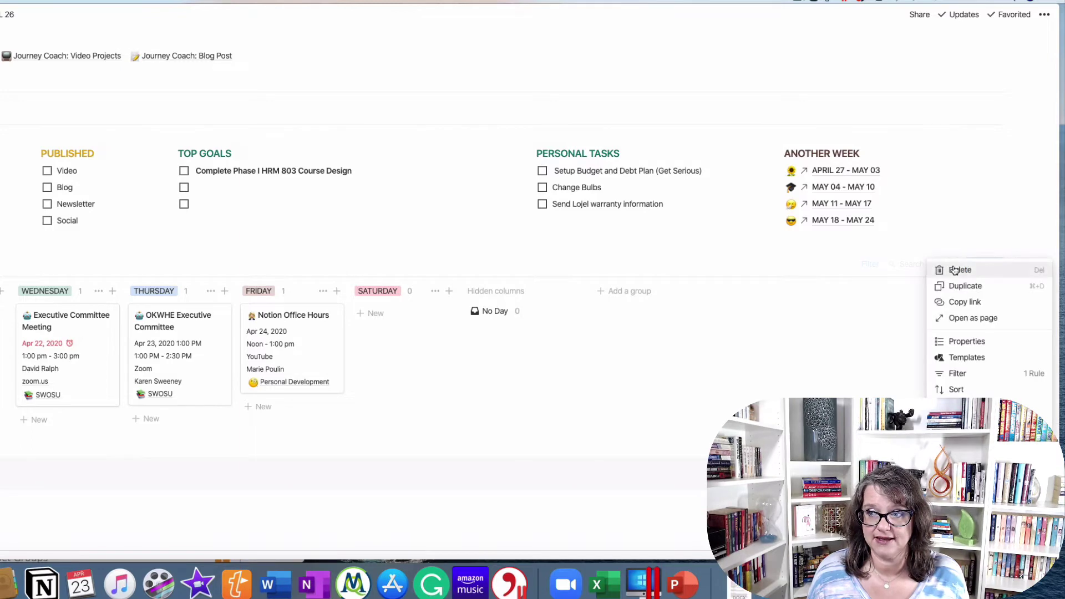
left_click(952, 342)
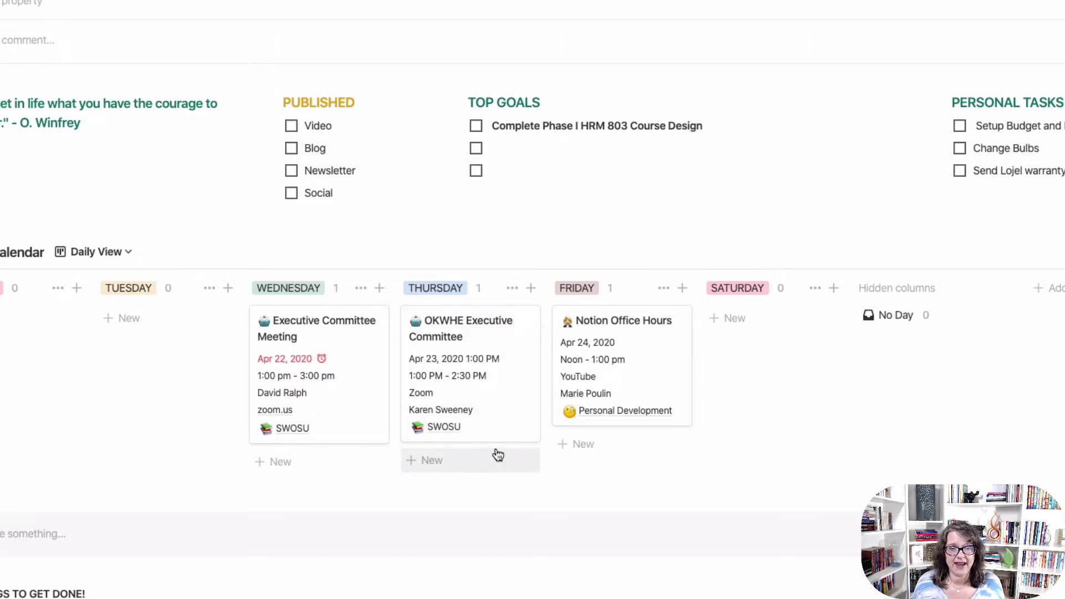
- Open the OKWHE Executive Committee card on the Calendar board and examine its properties and Day options
left_click(492, 392)
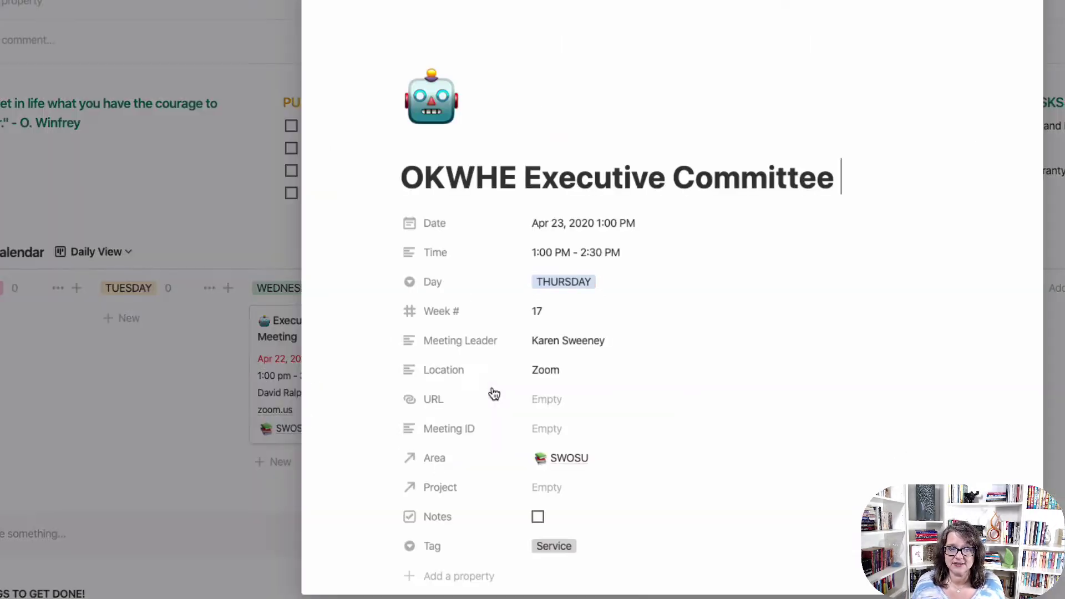
scroll(596, 416, "down", 8)
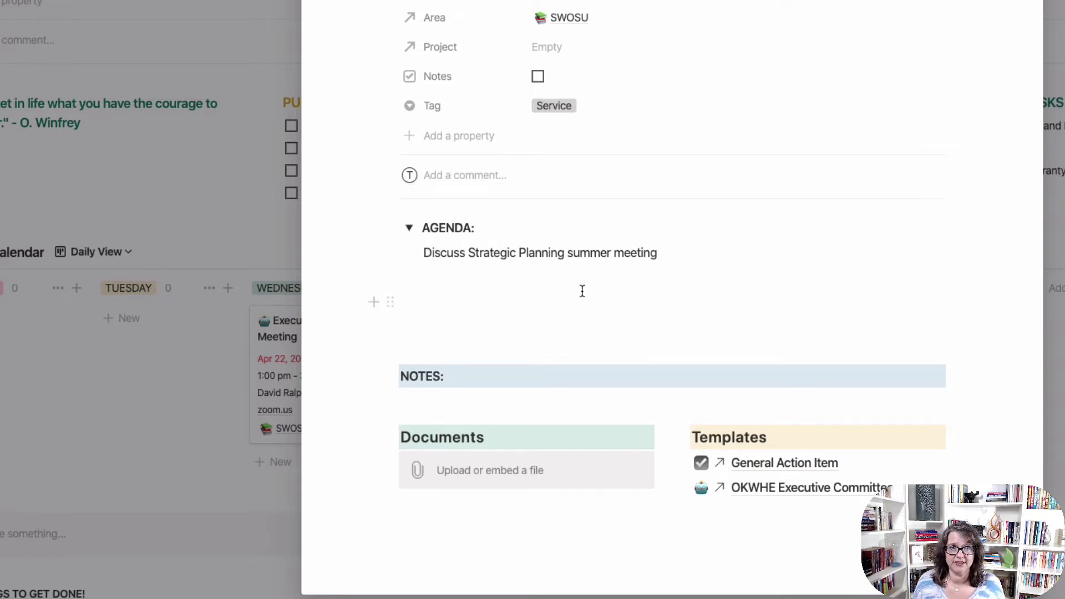
scroll(582, 292, "up", 6)
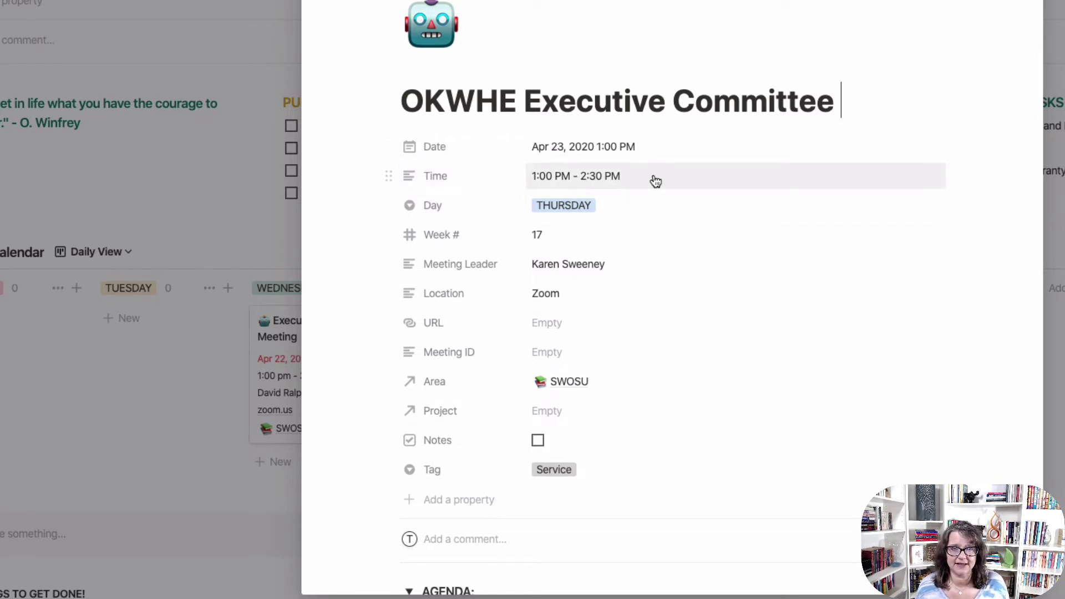
left_click(601, 216)
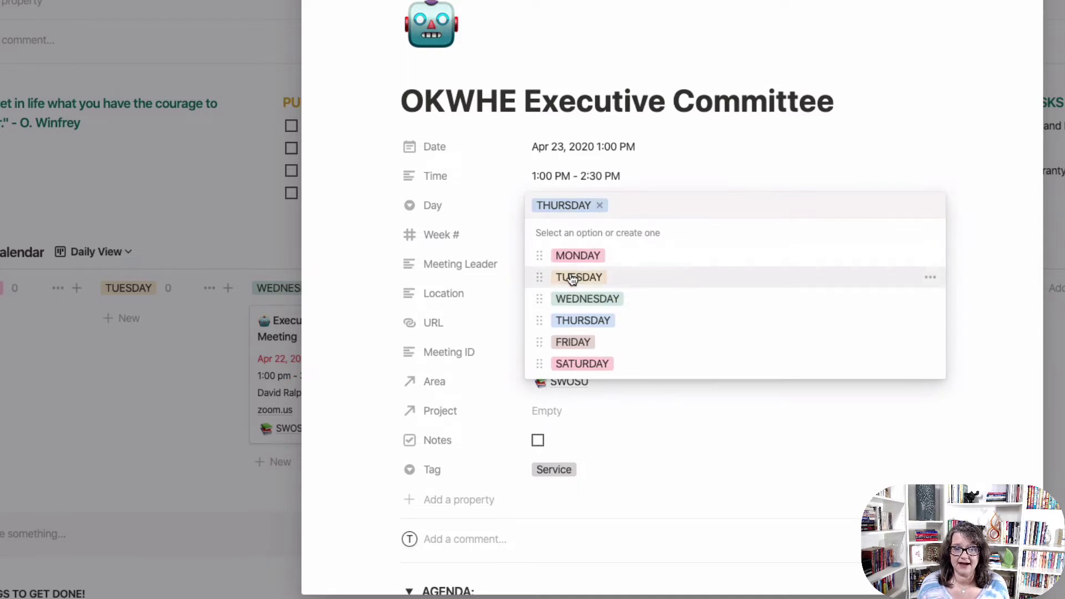
left_click(326, 317)
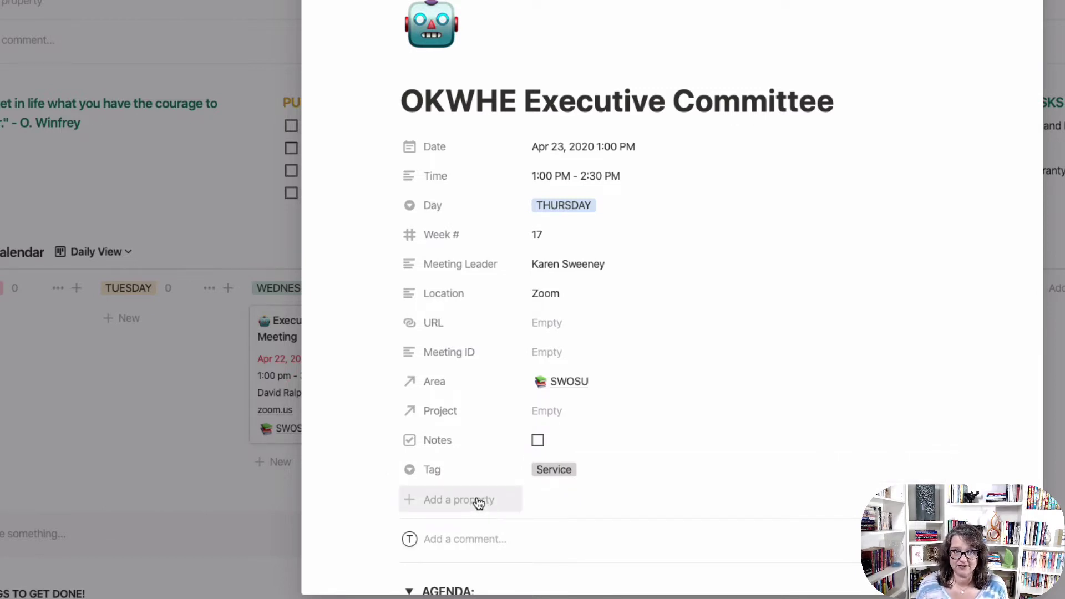
- Examine the meeting page's AGENDA toggle, NOTES, Documents and Templates sections, and close the page
scroll(477, 502, "down", 5)
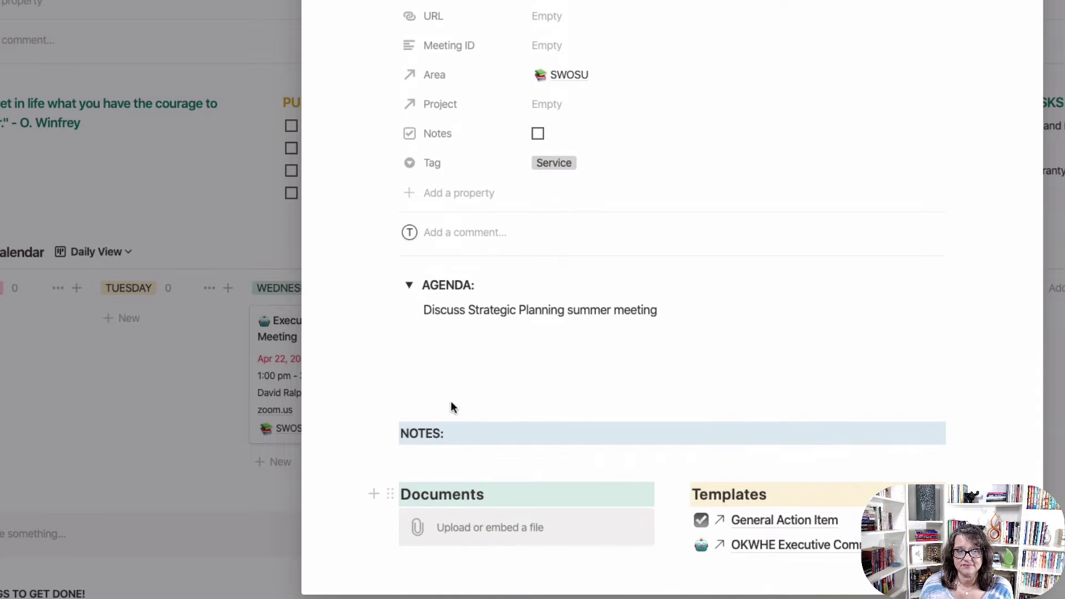
left_click(409, 286)
left_click(409, 286)
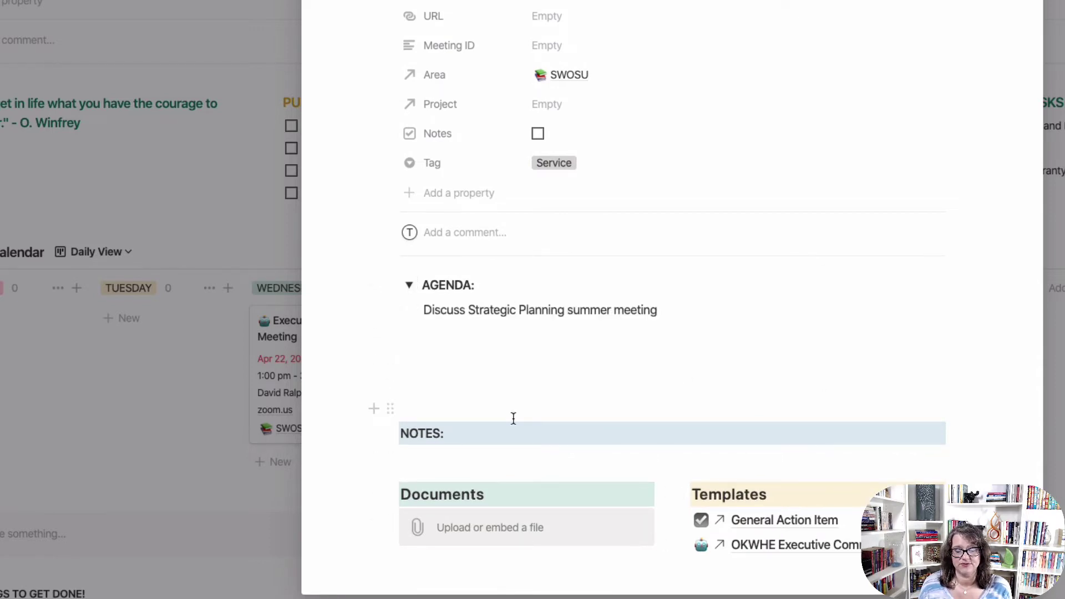
scroll(511, 422, "up", 6)
left_click(64, 433)
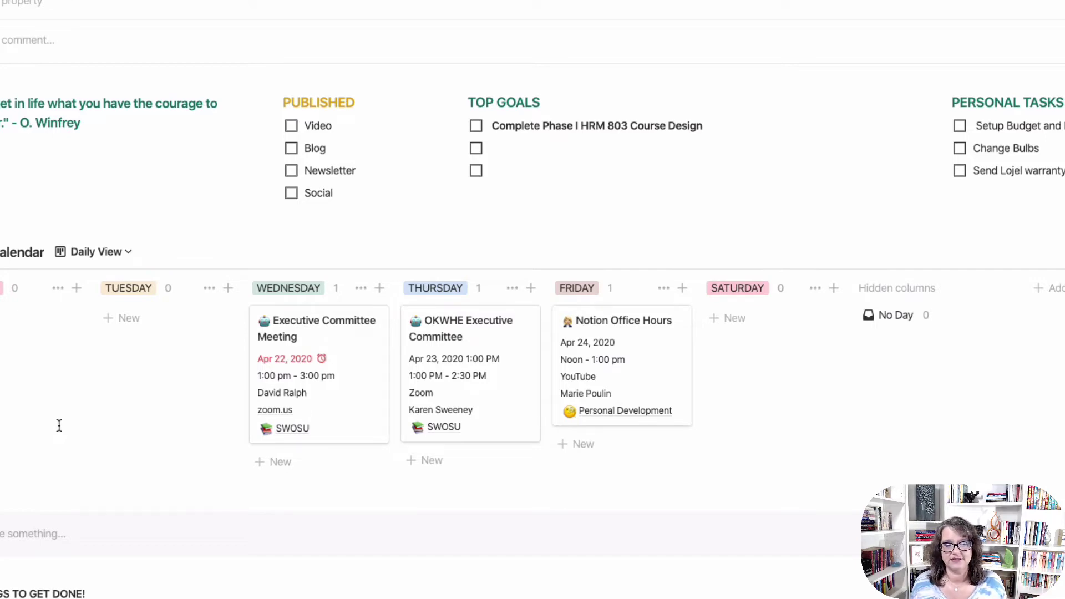
- Examine the Actions board in its WHEN? view on the weekly agenda page
scroll(64, 431, "down", 4)
scroll(61, 431, "down", 6)
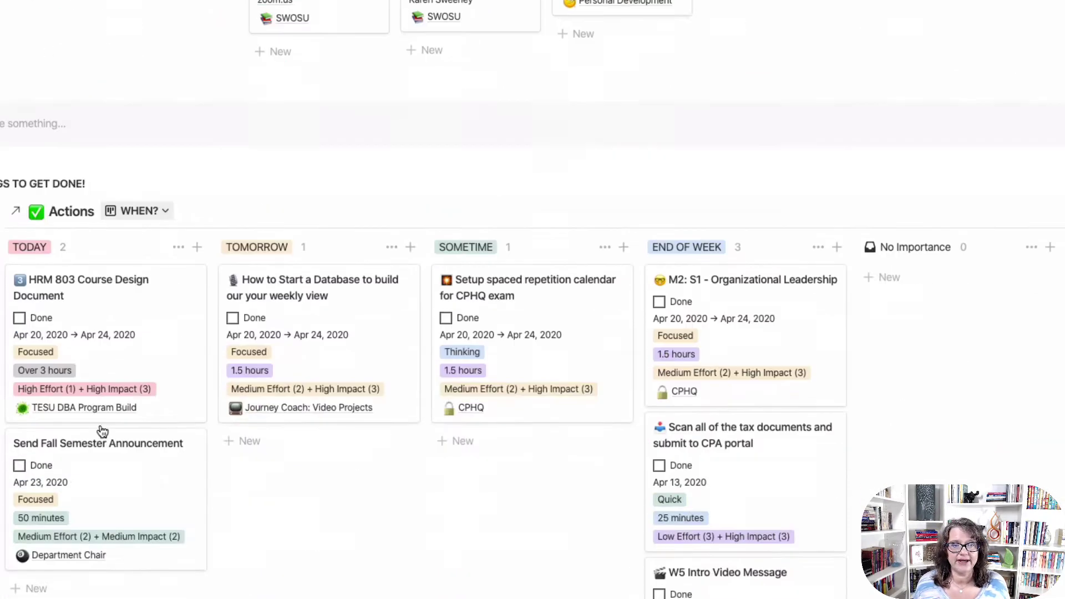
scroll(102, 432, "up", 1)
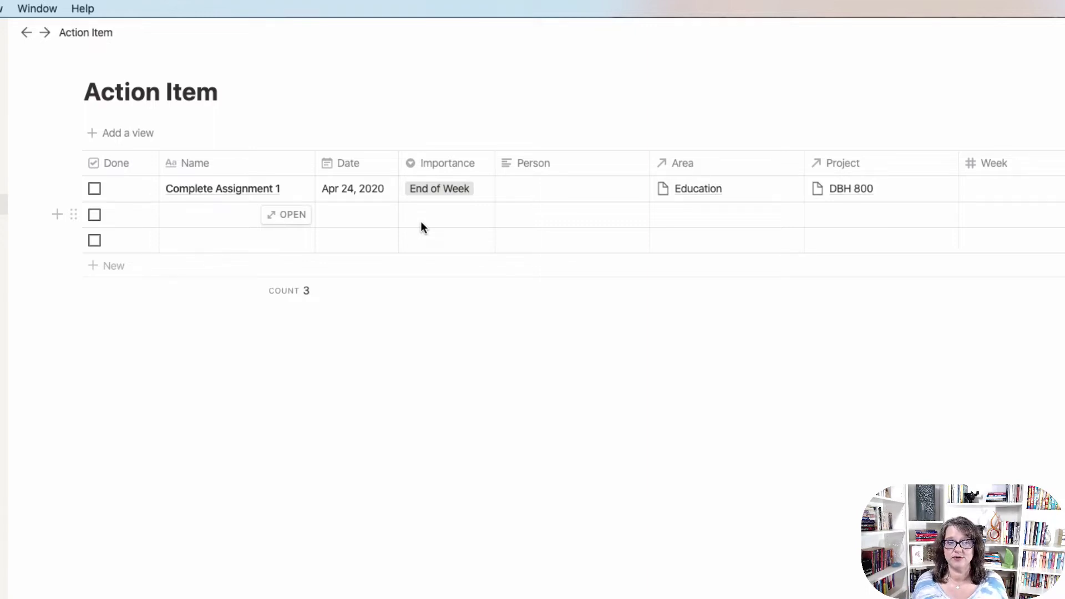
- Examine the Importance column's property settings and select options in the Action Item table
left_click(422, 163)
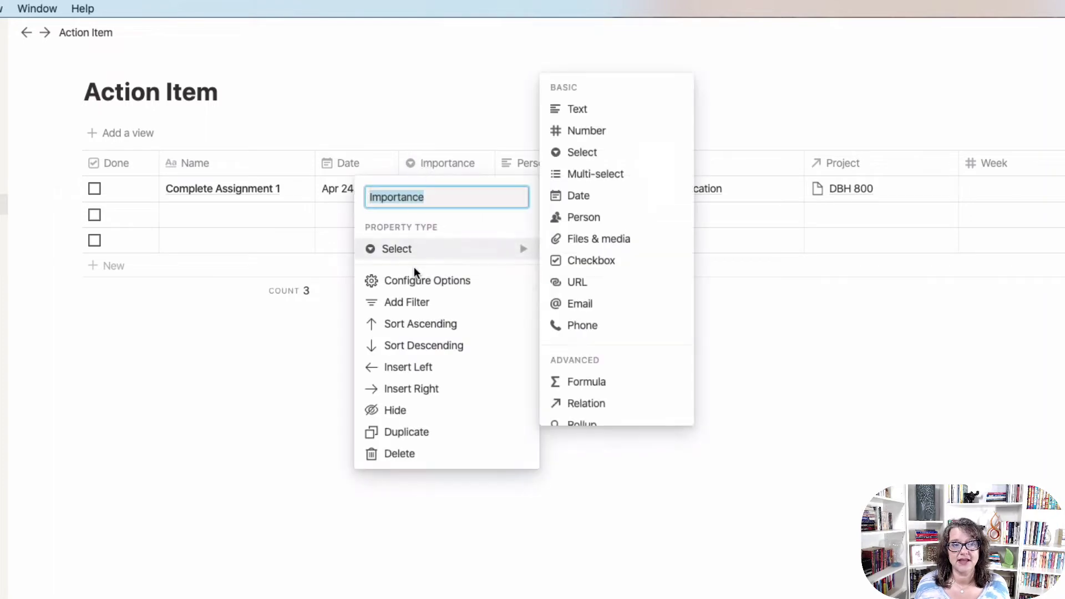
left_click(411, 282)
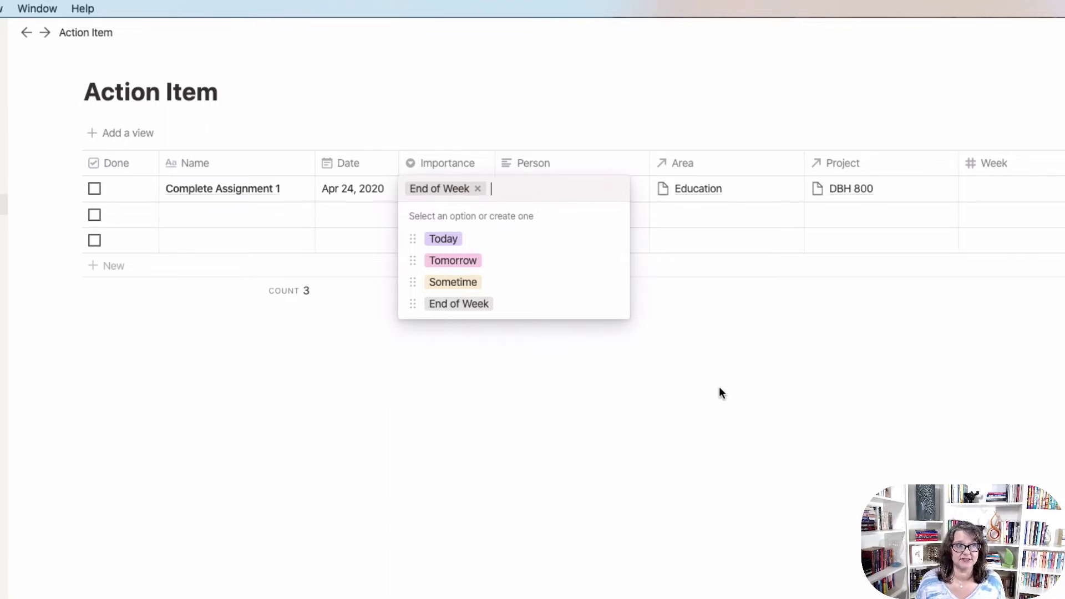
left_click(660, 394)
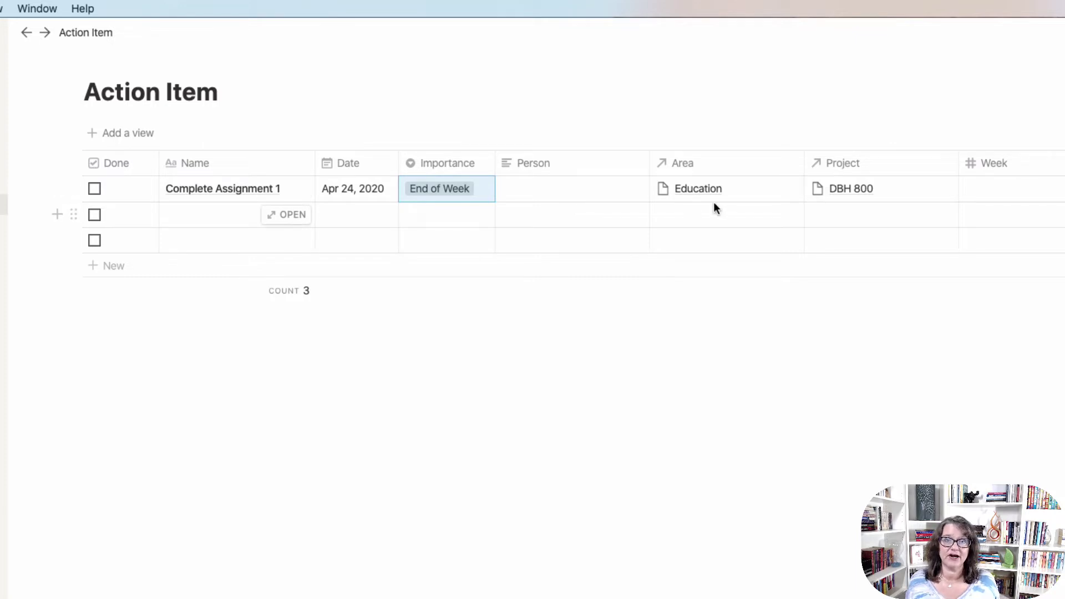
- Examine the Project column's Relation setup up to the database choice and cancel without creating a relation
left_click(828, 164)
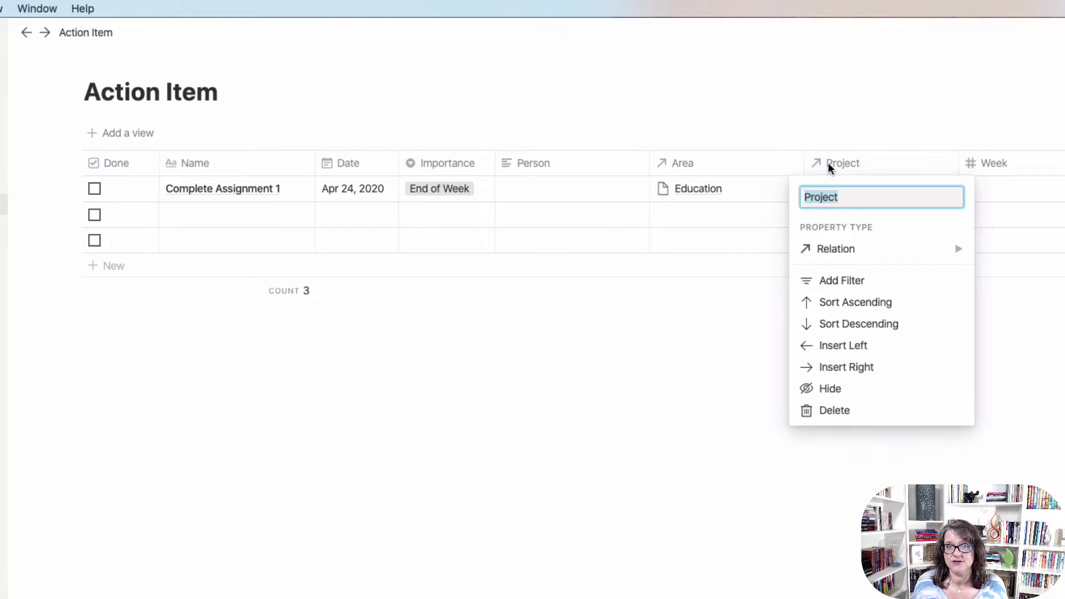
left_click(999, 227)
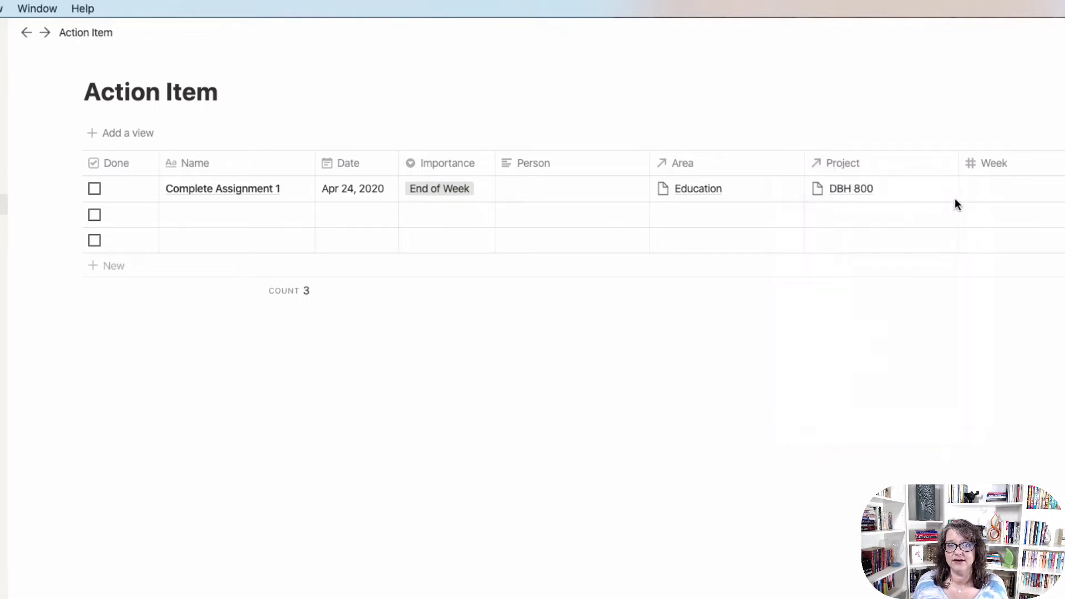
left_click(942, 173)
mouse_move(865, 249)
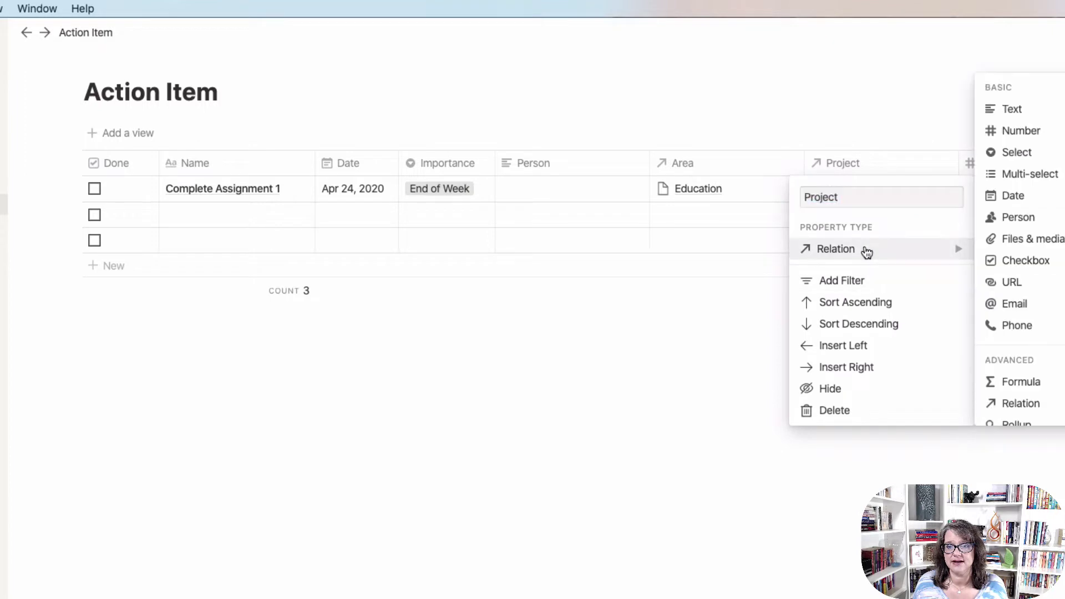
scroll(1047, 377, "down", 2)
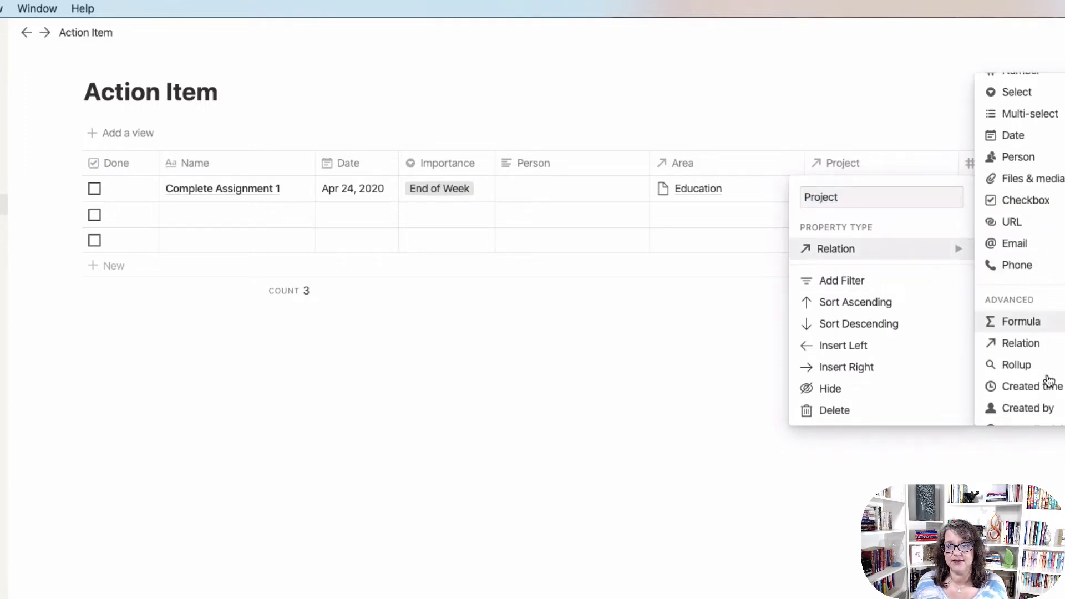
left_click(1041, 343)
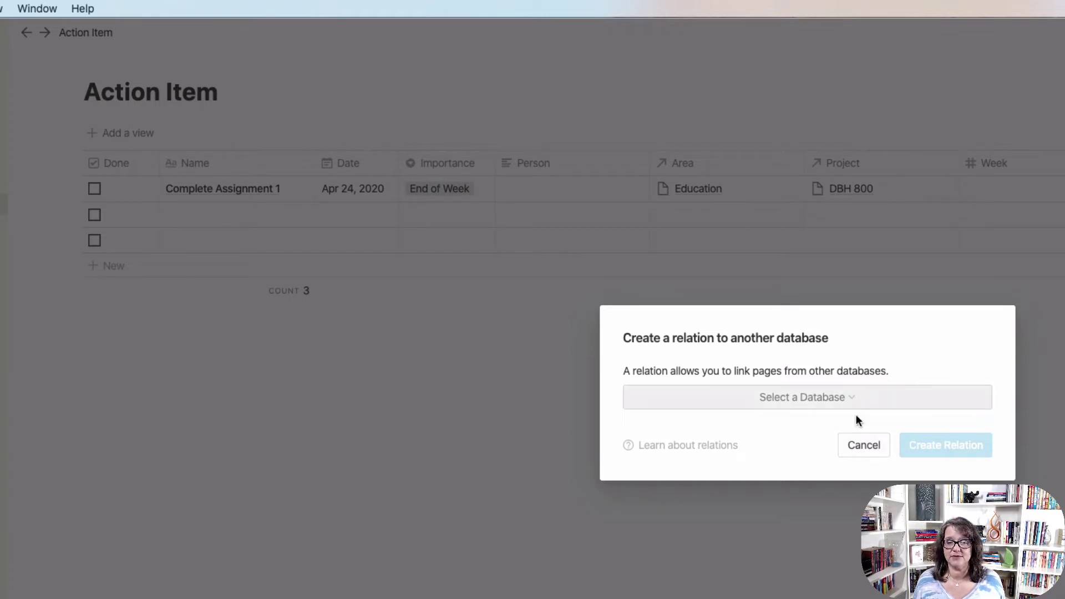
left_click(863, 446)
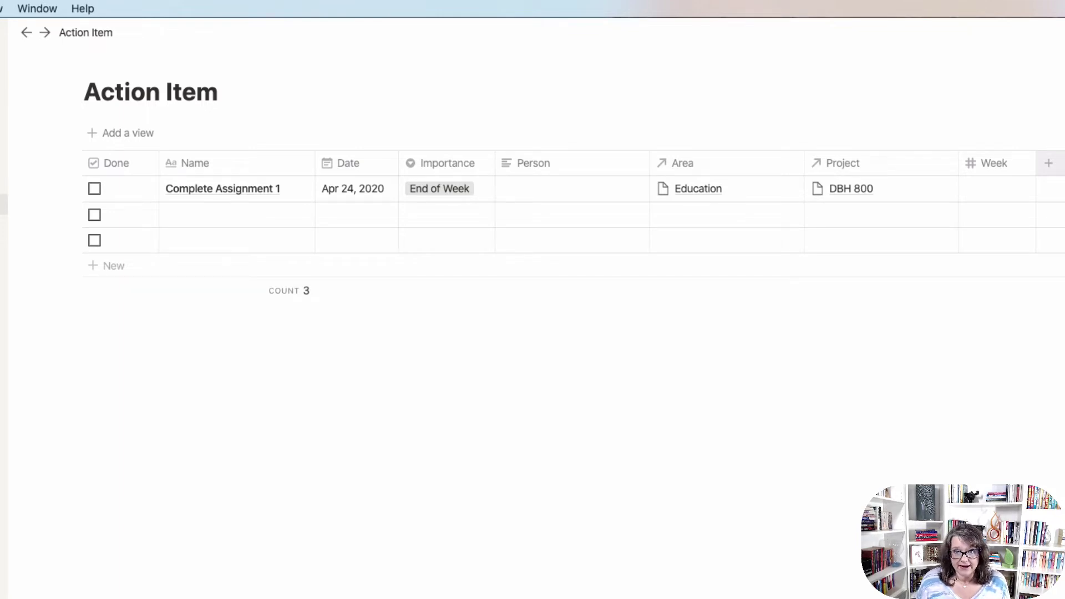
- Add a column named URL after Week with the URL property type and narrow it
left_click(1048, 163)
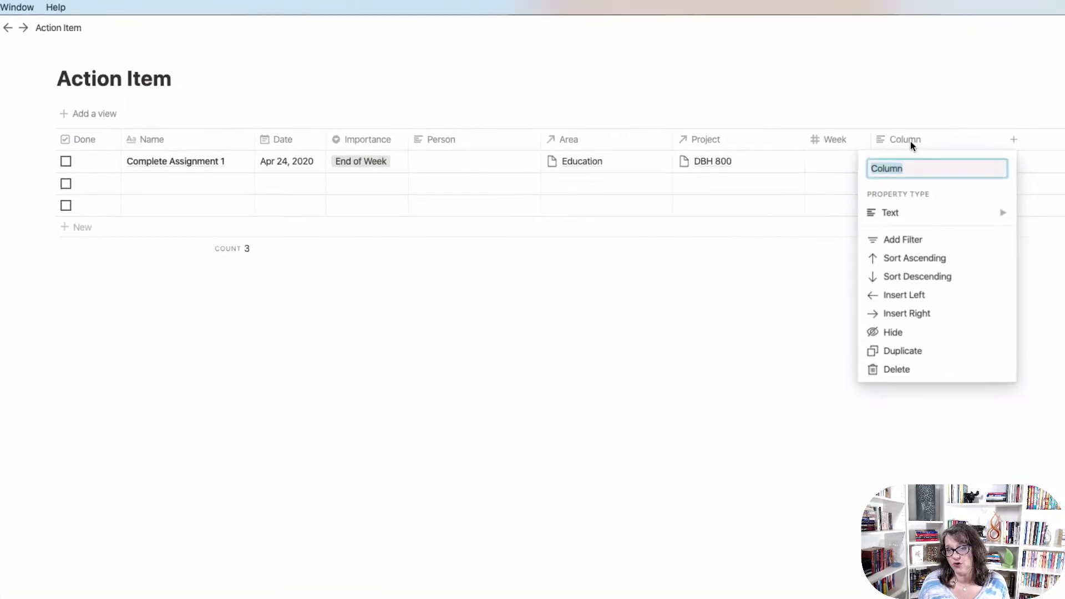
type("URL")
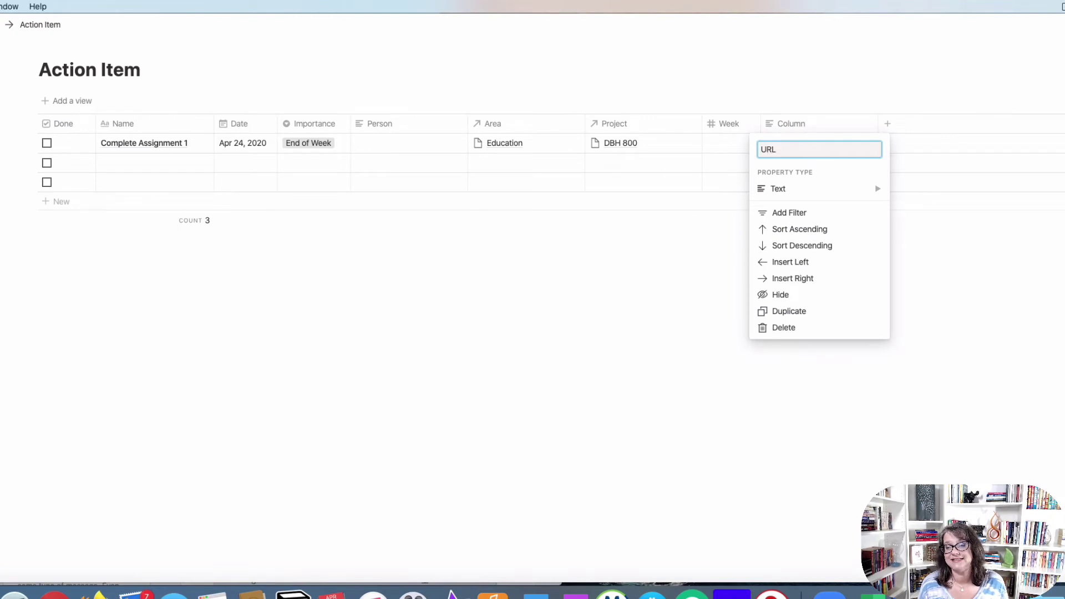
mouse_move(826, 192)
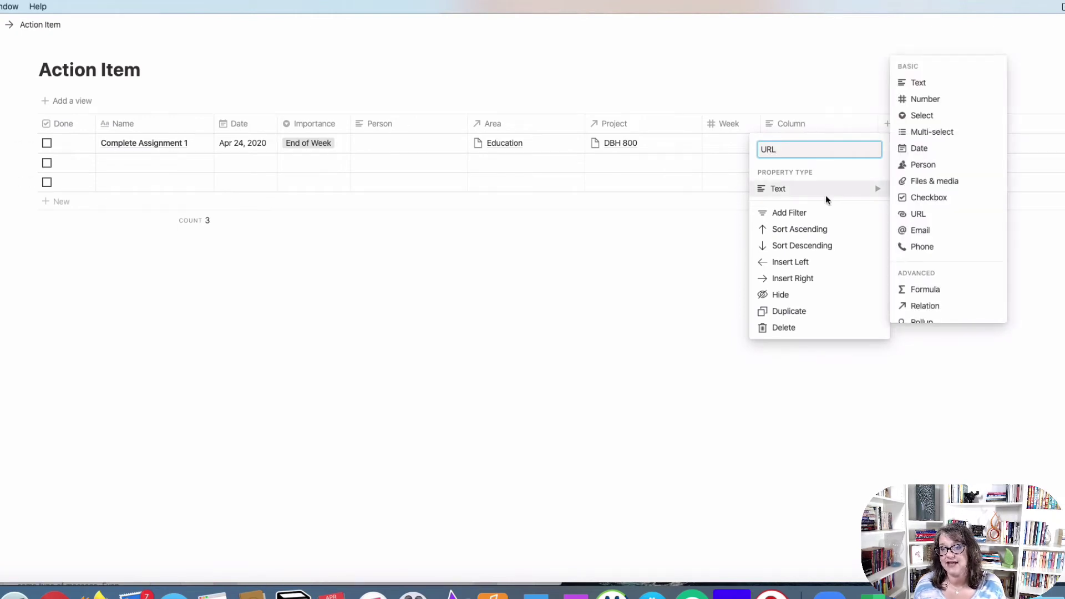
left_click(916, 213)
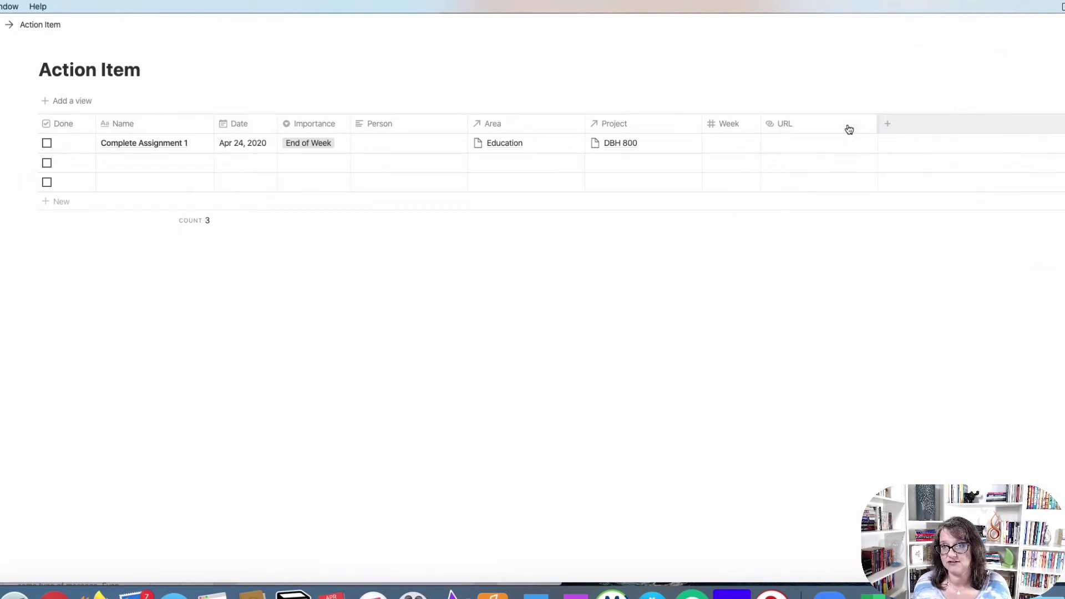
left_click_drag(876, 122, 829, 122)
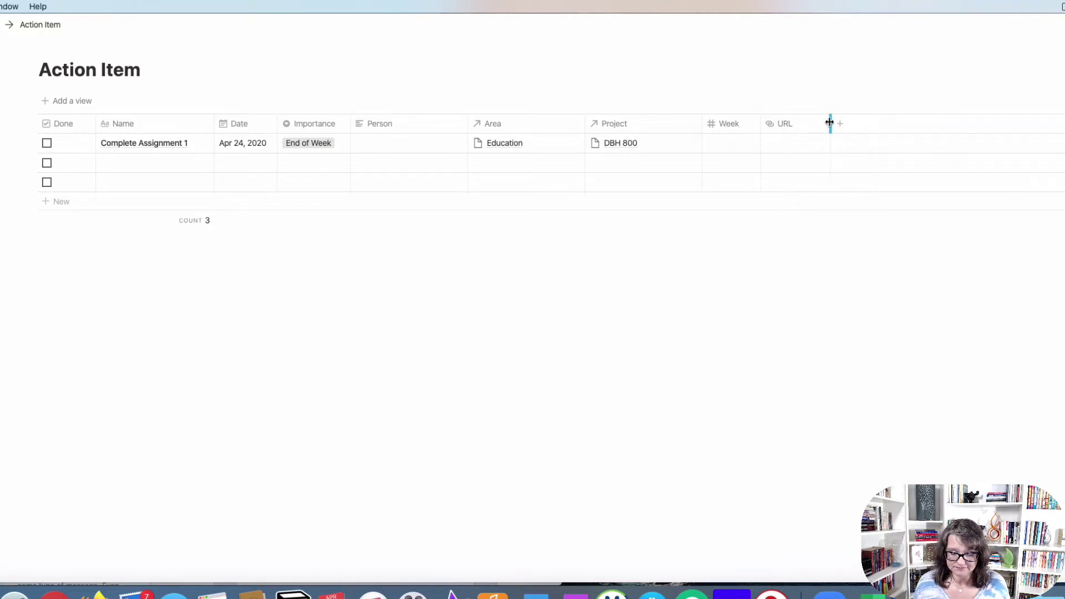
- Add a column named Mental State after URL with the Select property type
left_click(878, 123)
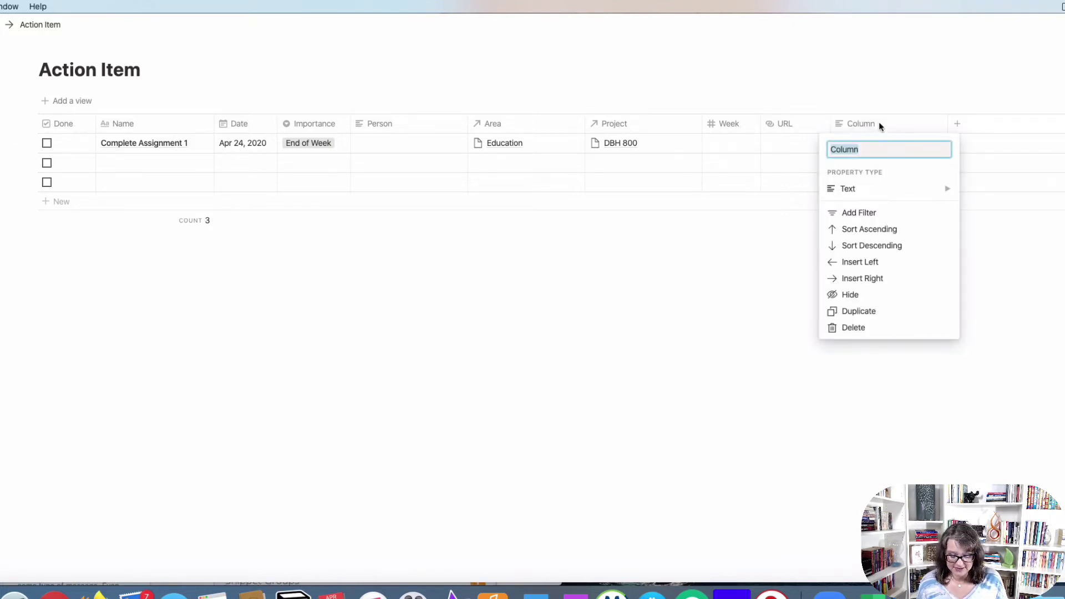
type("Men")
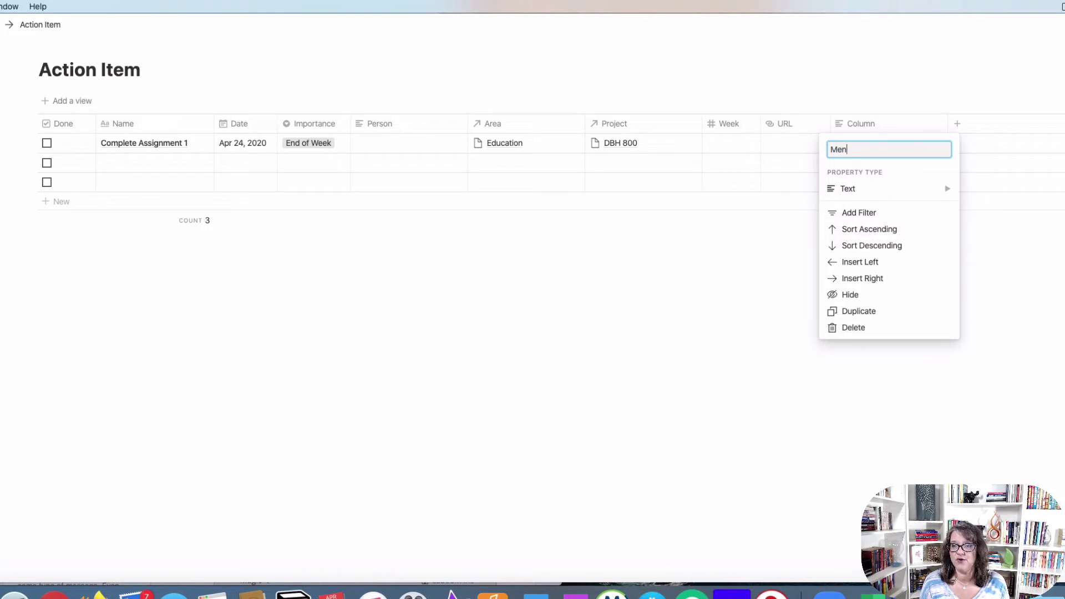
type("tal State")
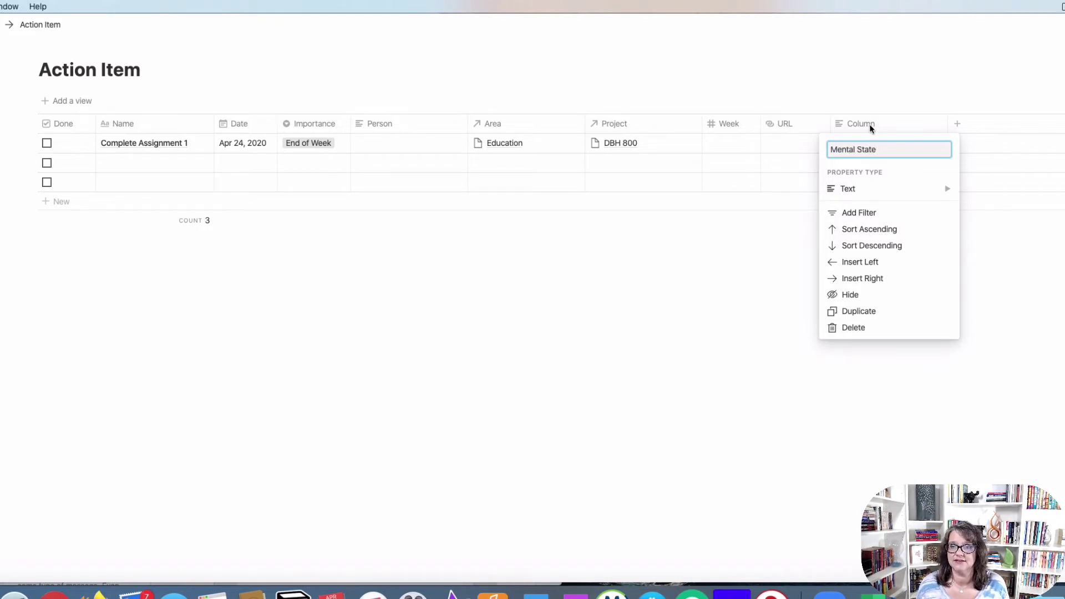
mouse_move(876, 196)
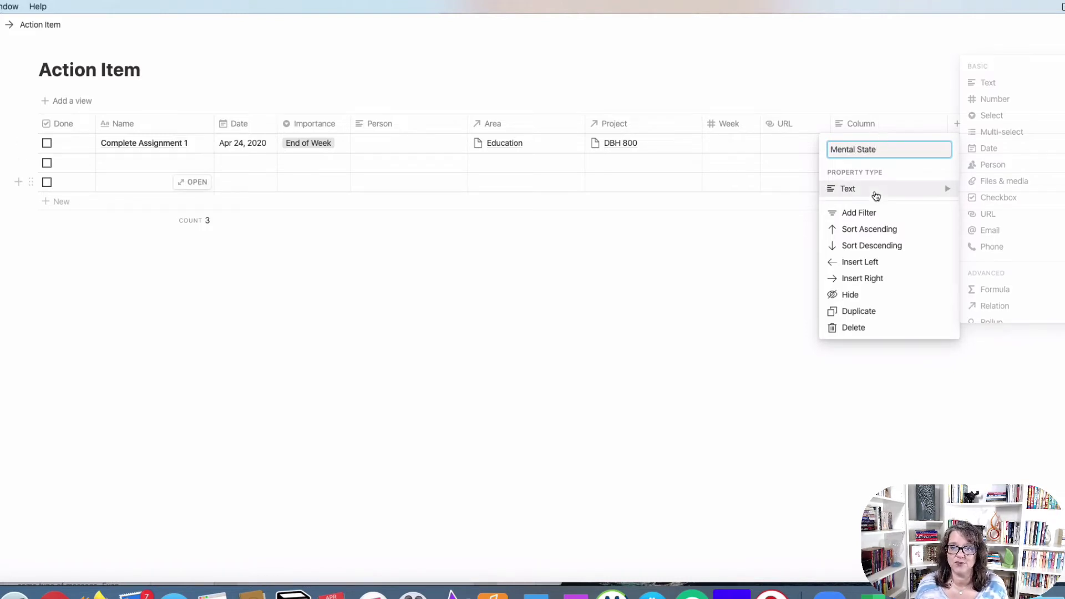
left_click(990, 117)
- Create the Mental State options Quick in the first row and Thinking in the second row
left_click(907, 144)
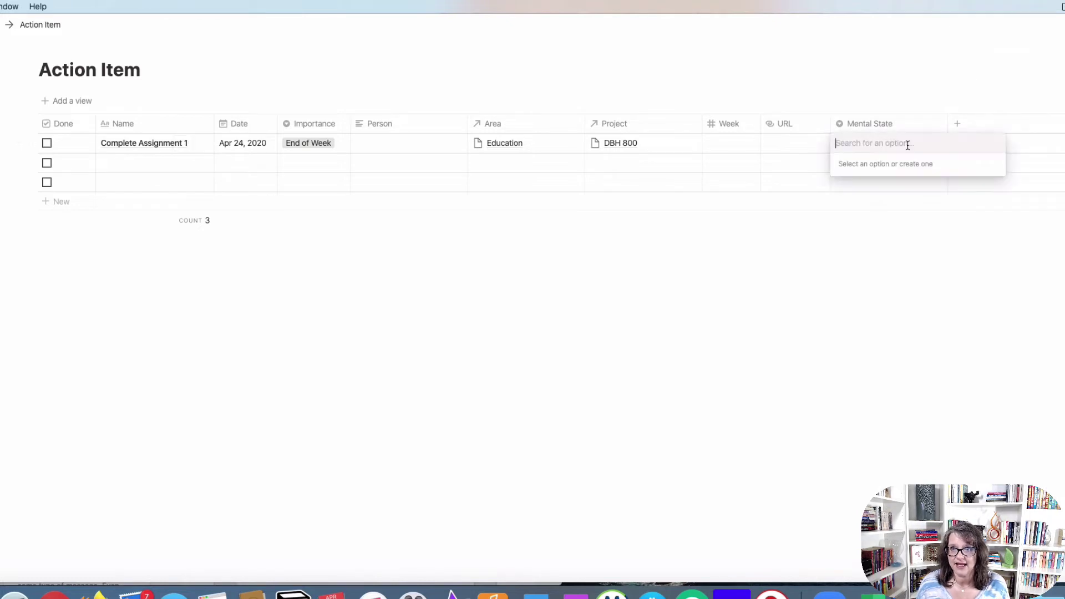
type("Quick")
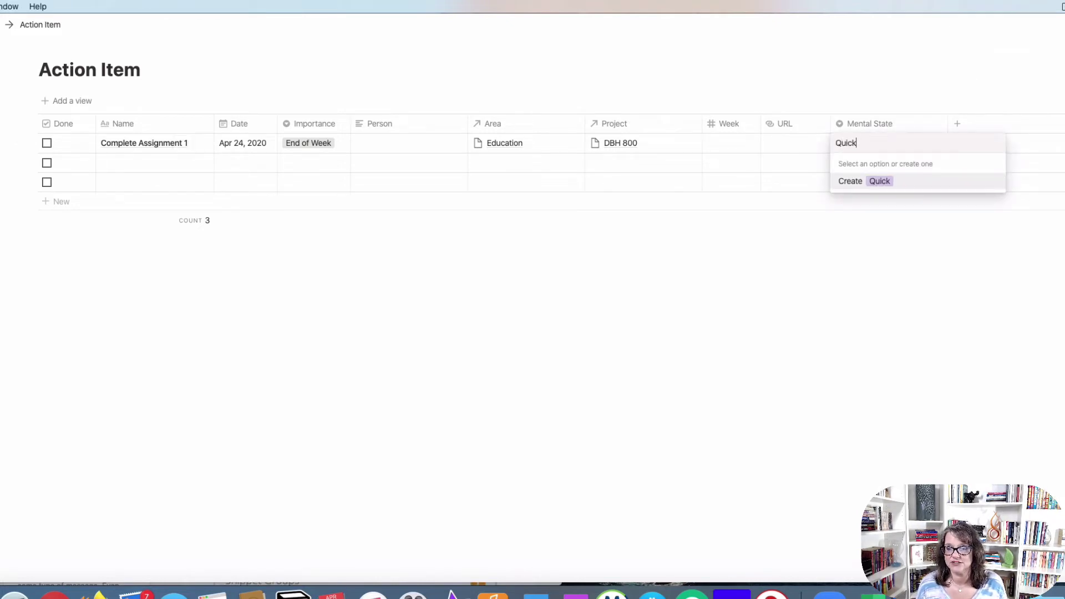
key("Return")
type("Thinking")
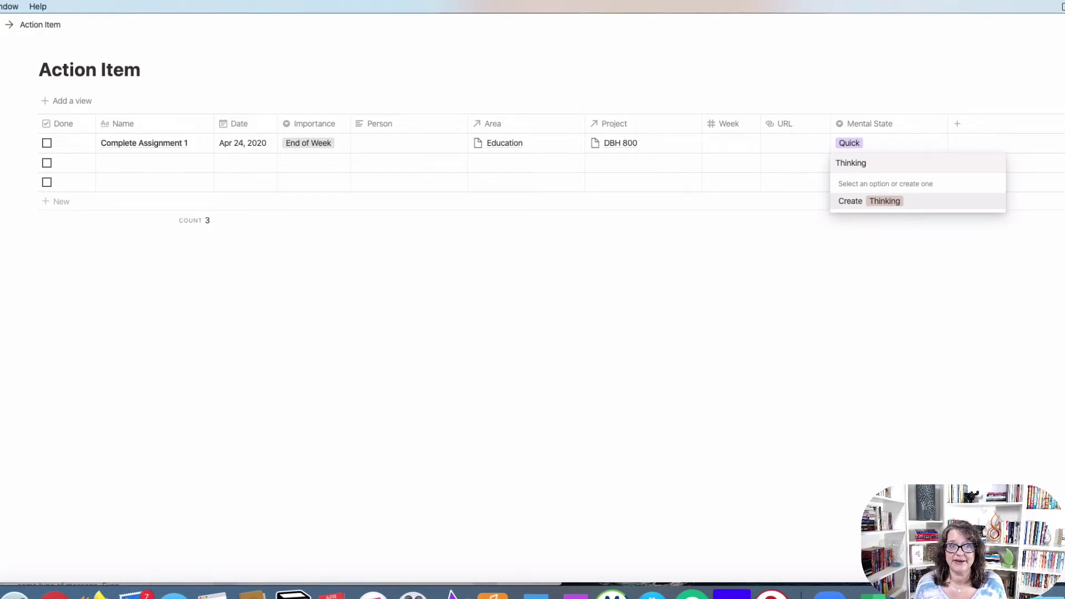
key("Return")
key("Down")
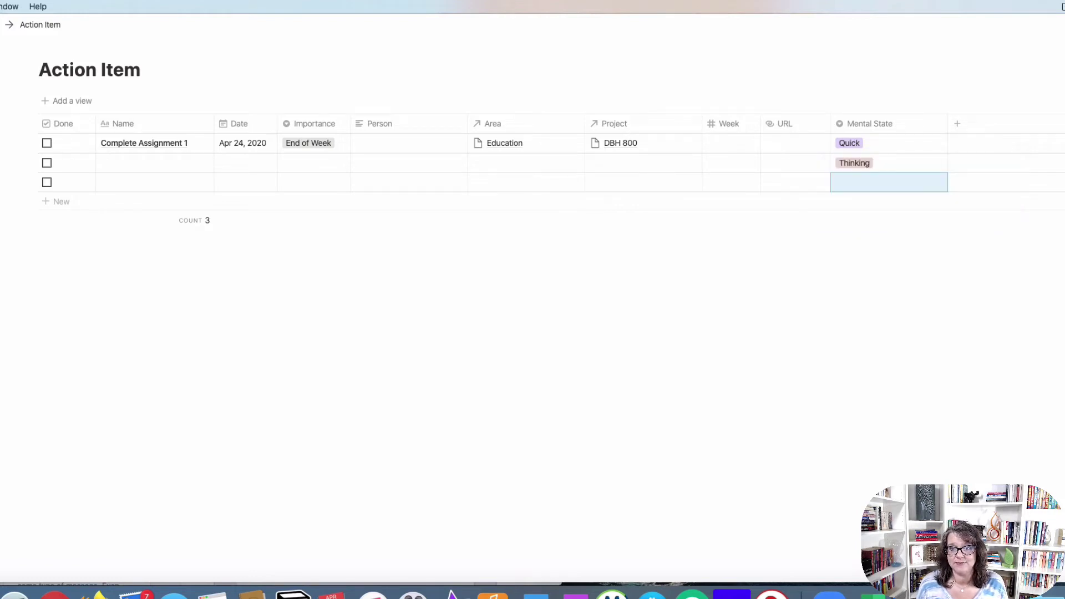
- Create the Mental State option Focused in the third row and add an empty row below it
type("Focused")
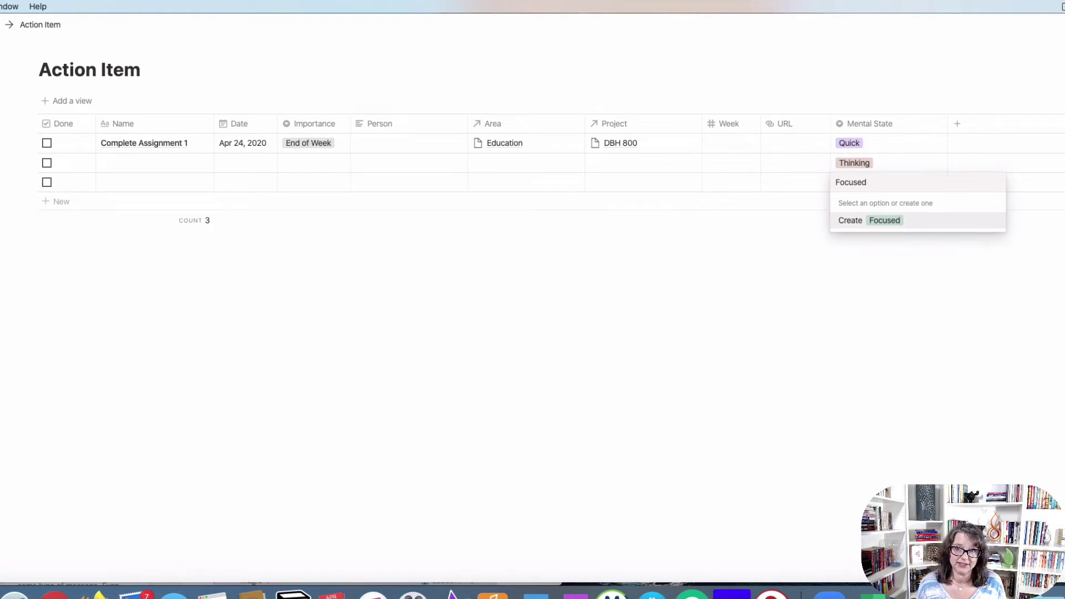
key("Return")
key("Down")
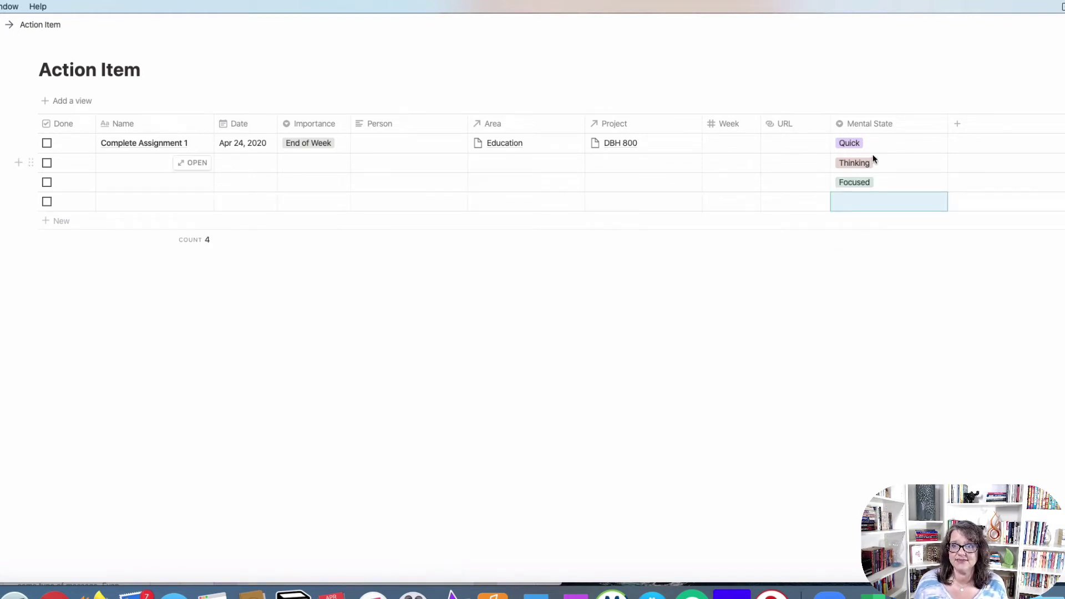
- Examine the Mental State option list and the name and colour settings of the Quick option
left_click(908, 124)
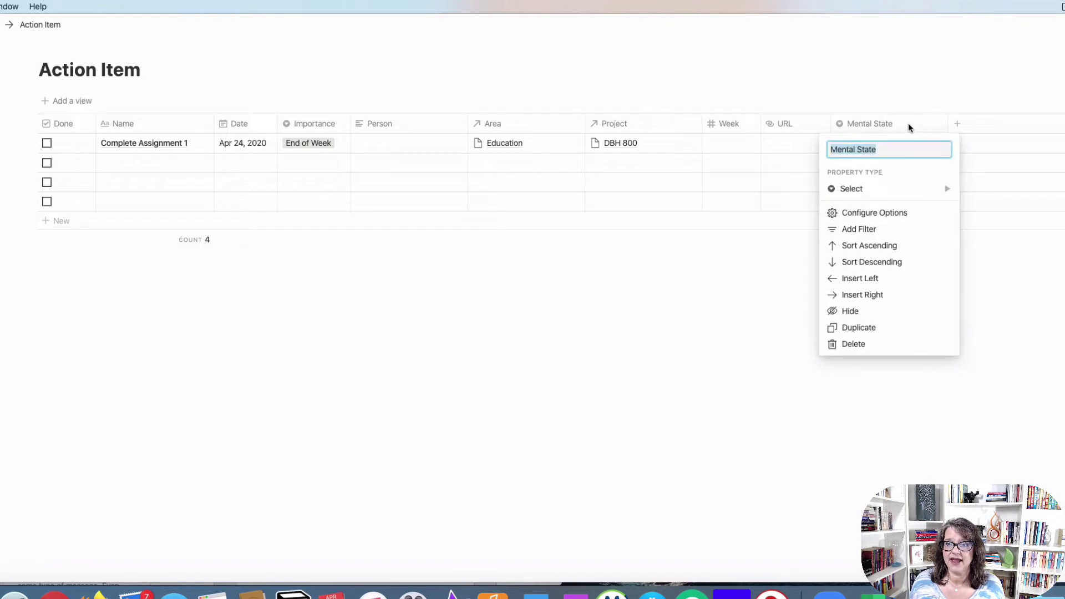
left_click(895, 214)
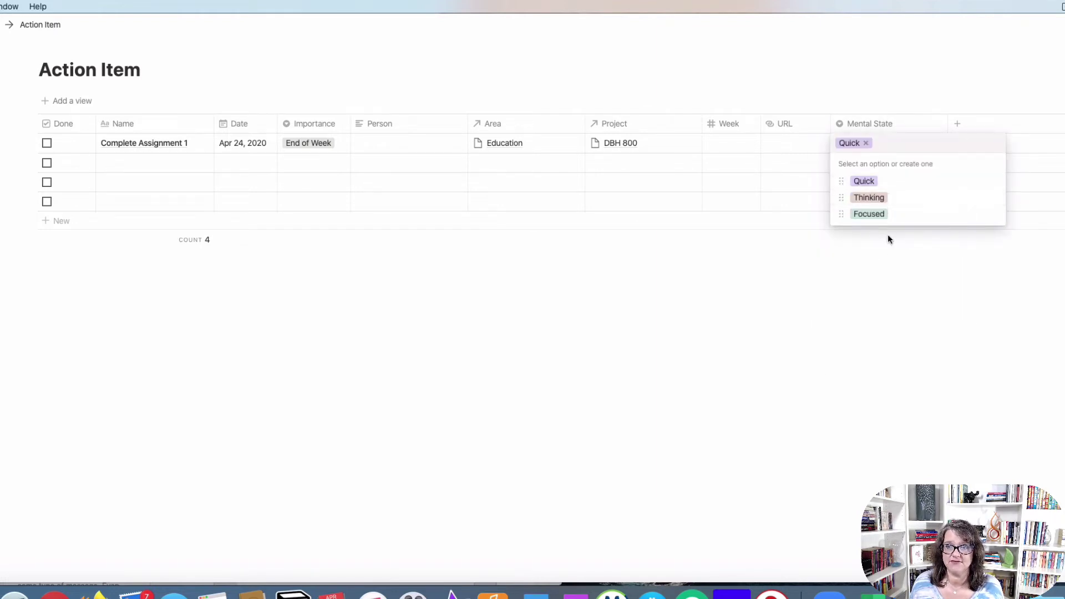
mouse_move(970, 183)
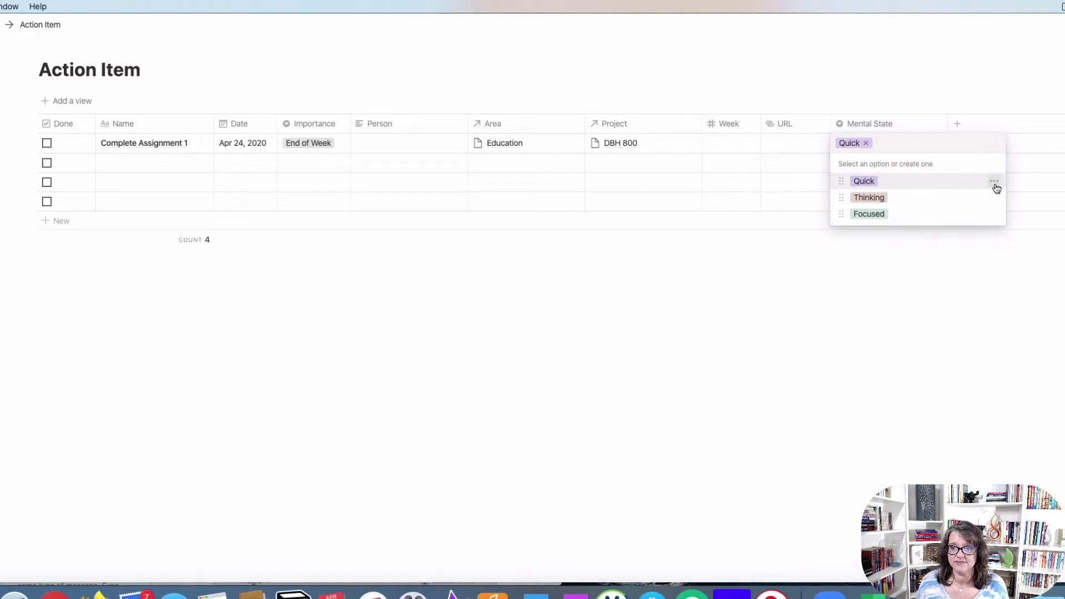
left_click(994, 182)
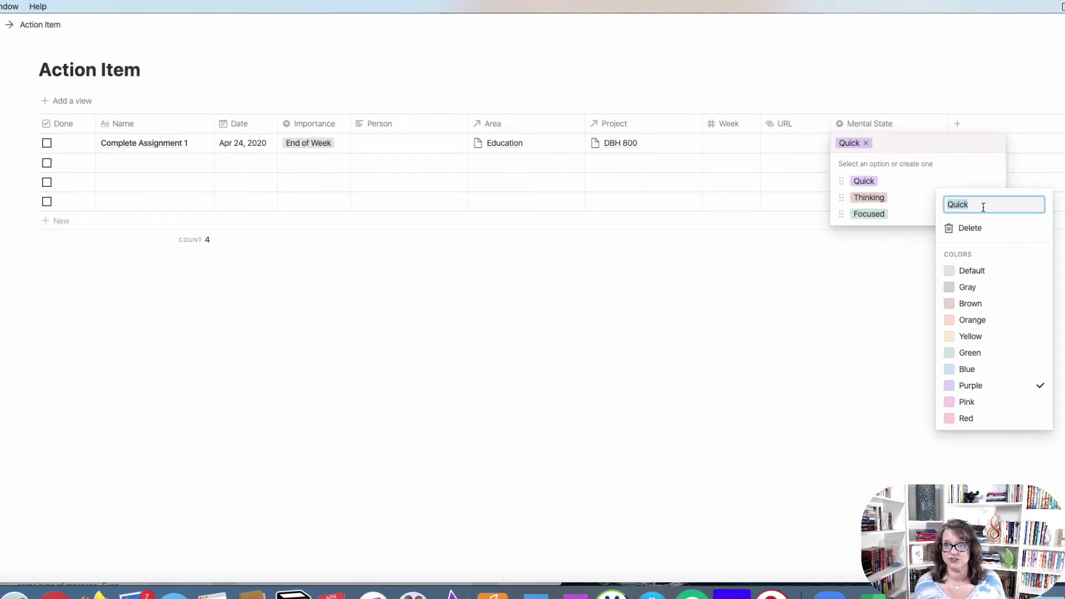
left_click(839, 309)
- Add a column named Status after Mental State with the Select property type
left_click(946, 125)
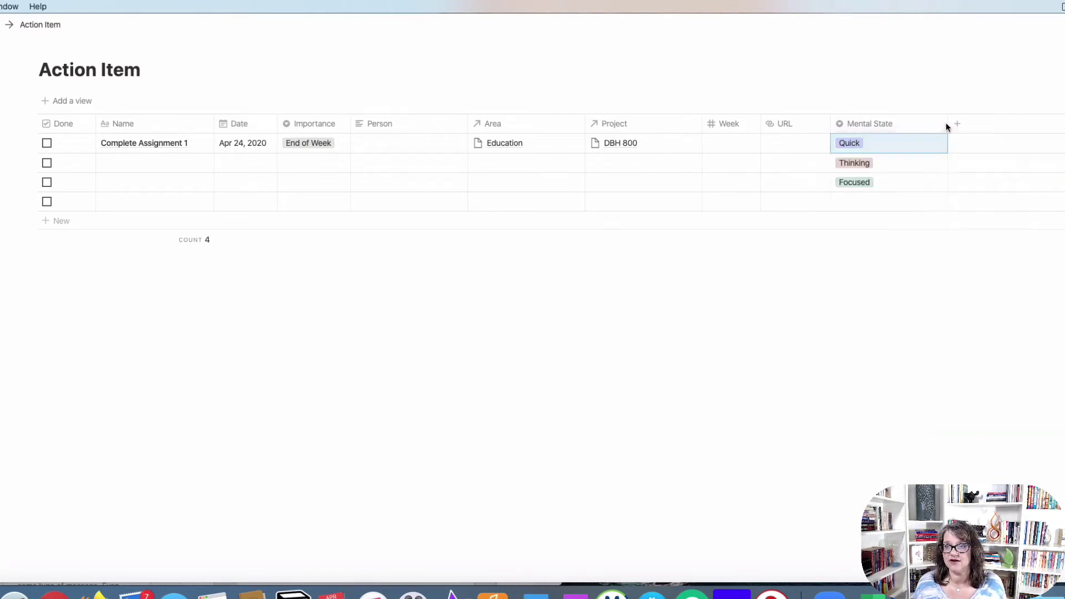
left_click(947, 123)
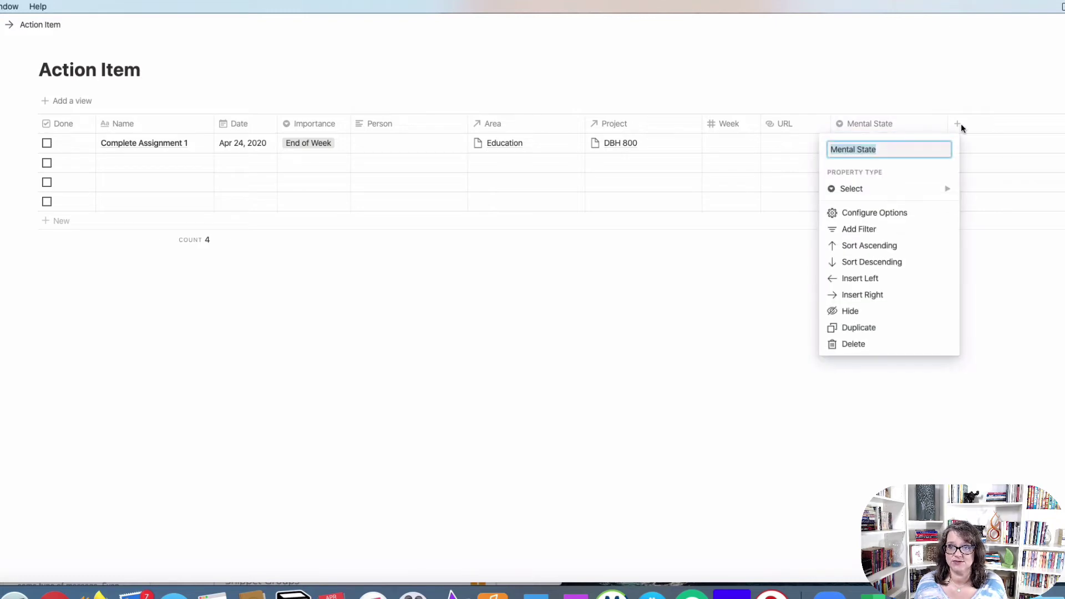
left_click(965, 127)
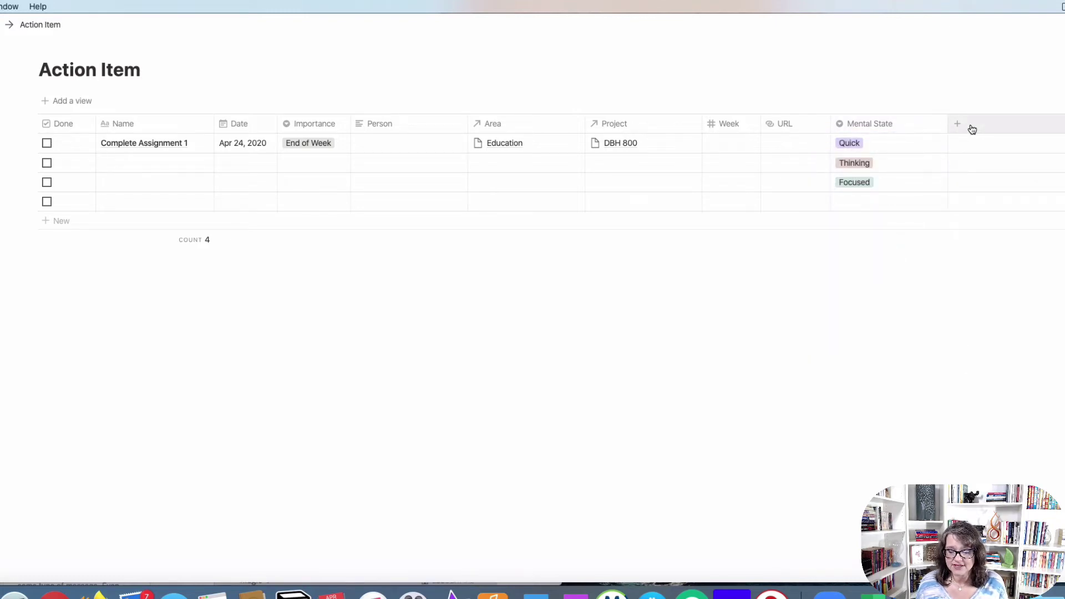
left_click(972, 127)
type("Statu")
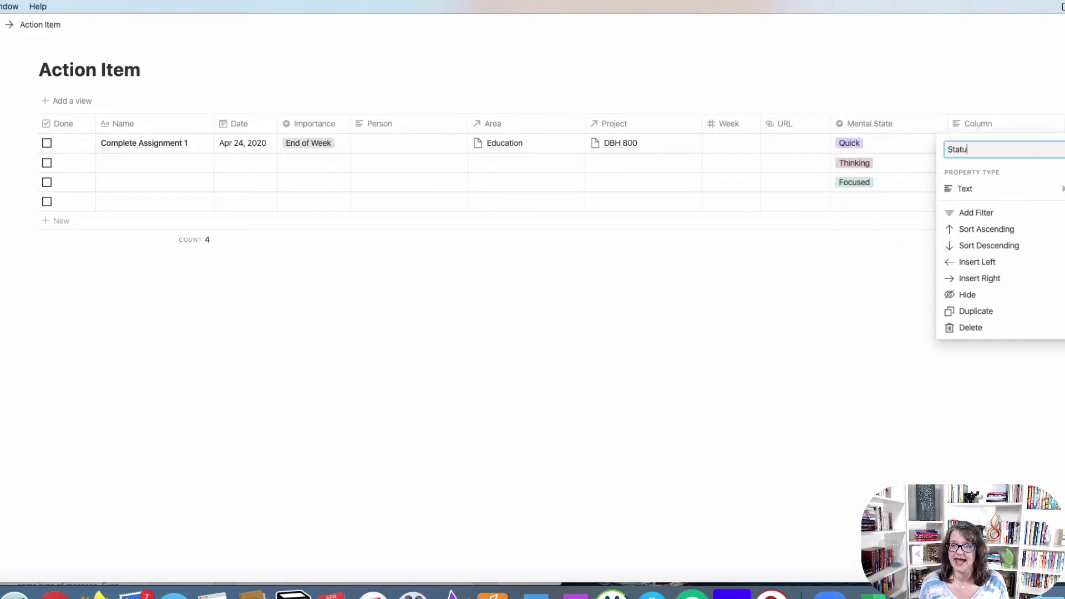
type("s")
left_click(969, 189)
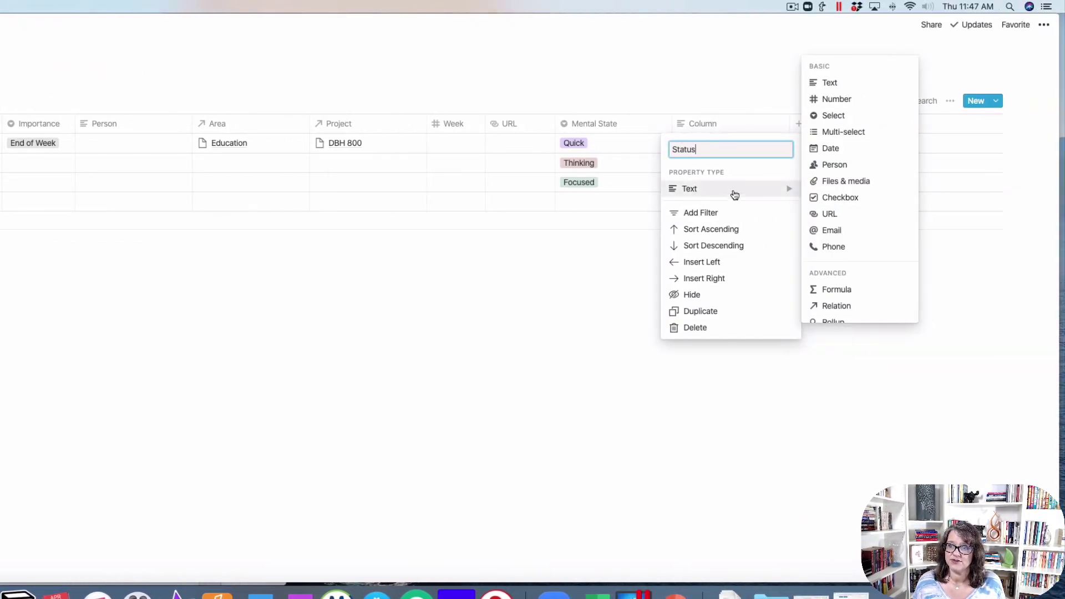
left_click(815, 114)
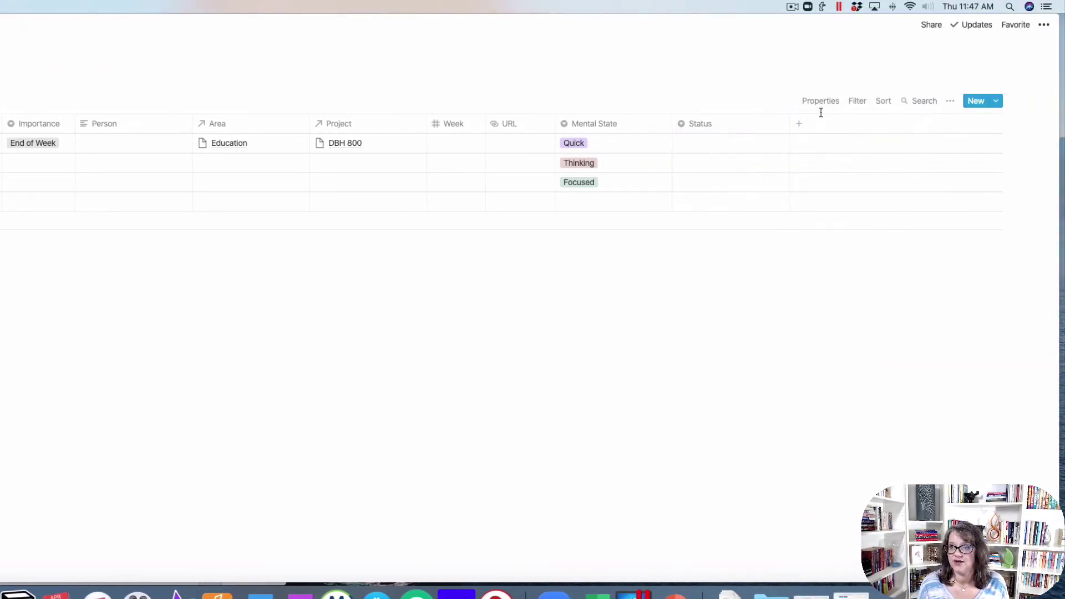
- Create the Status option In Progress in the first row
left_click(741, 127)
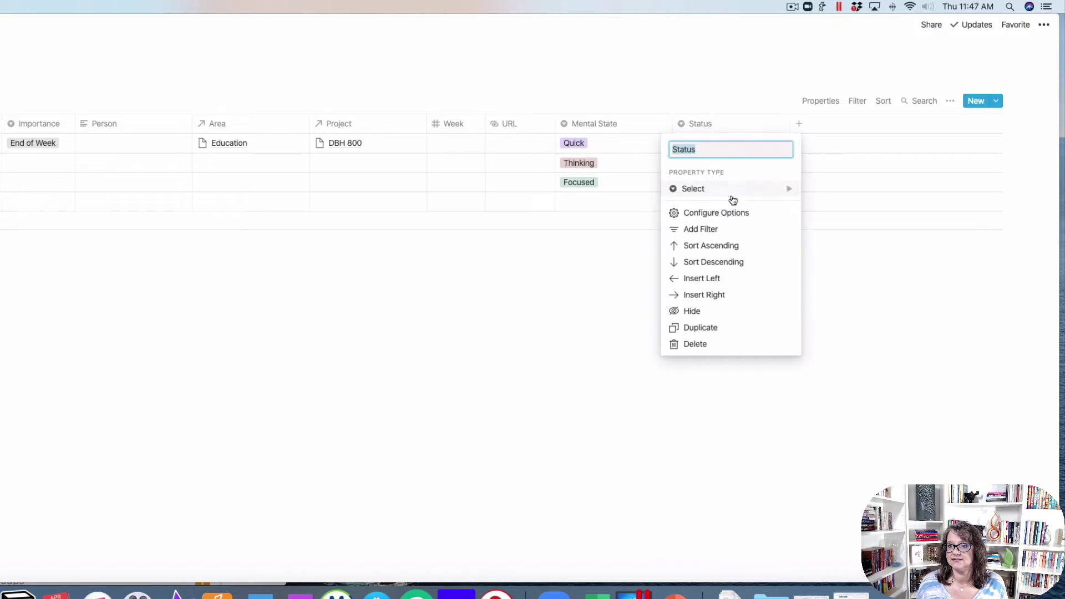
left_click(727, 214)
type("In")
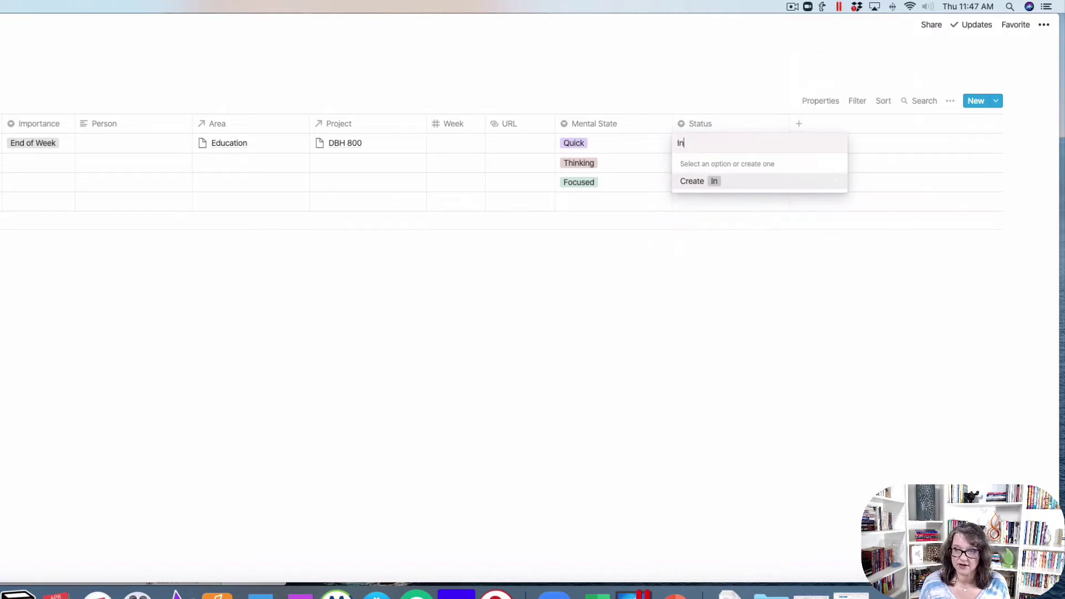
type(" Progress")
key("Return")
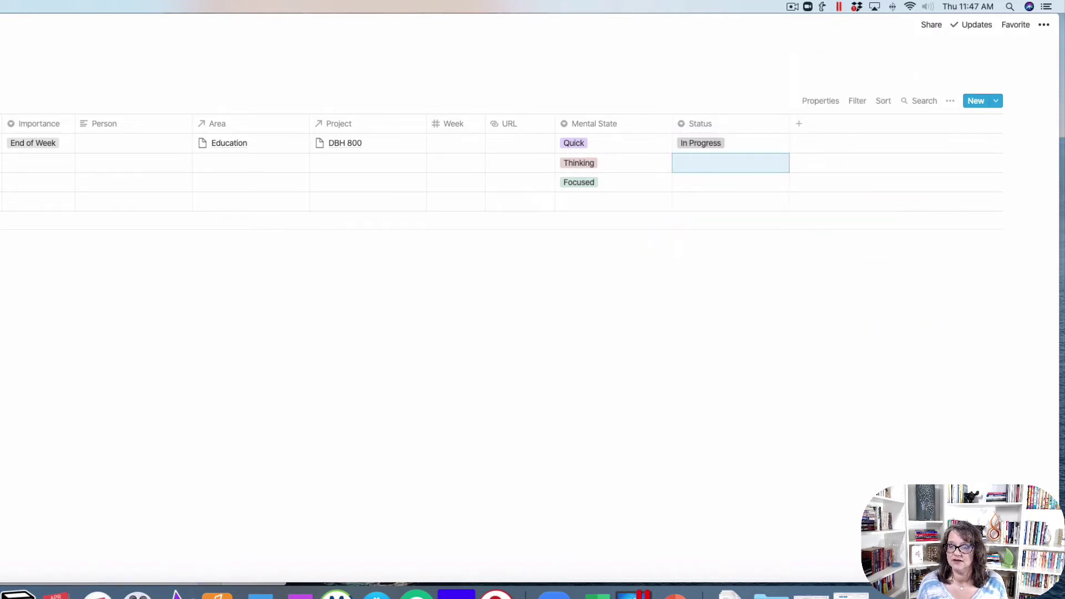
- Create the Status option Ongoing in the second row
type("Ongoing")
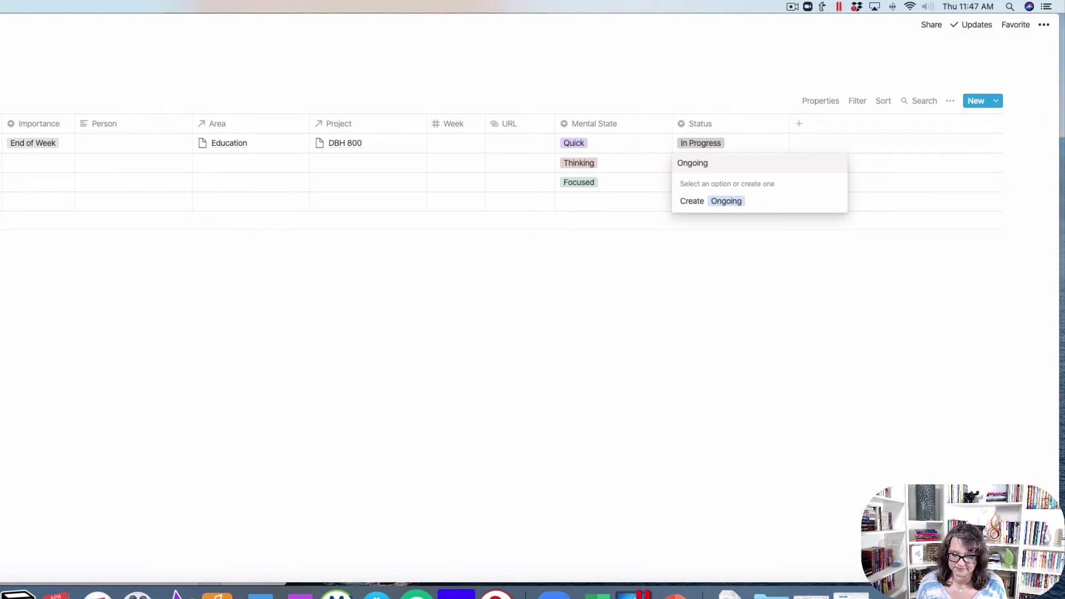
type("Not")
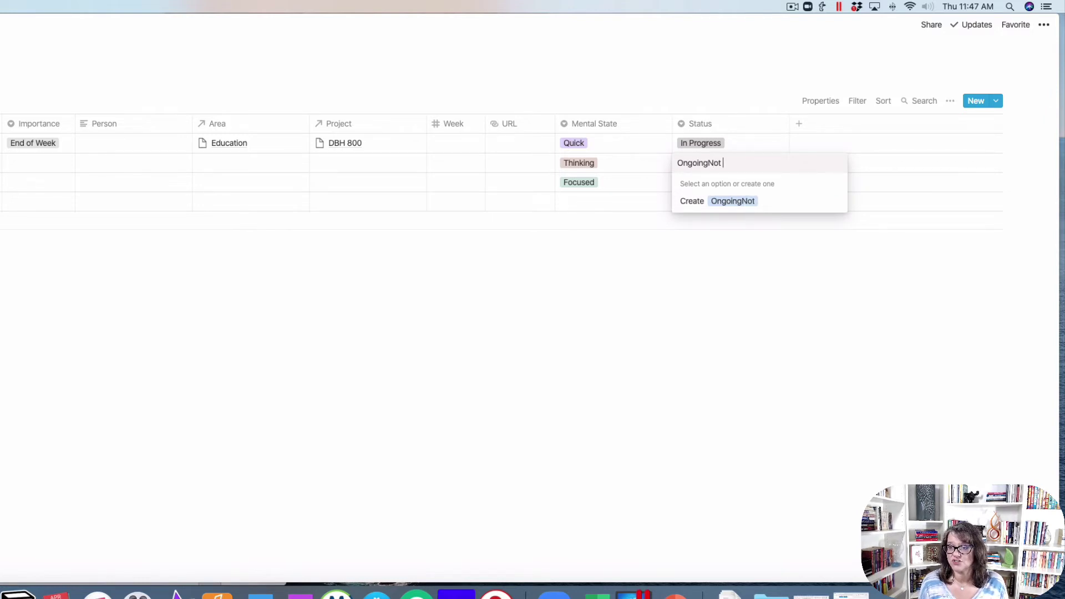
key("BackSpace")
key("BackSpace")
key("BackSpace")
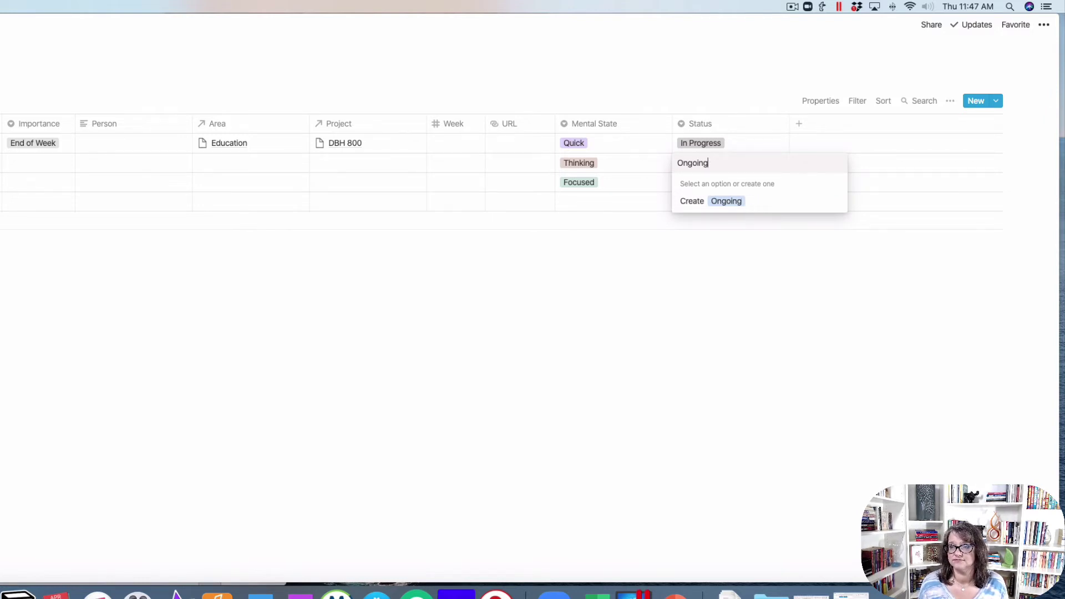
left_click(740, 200)
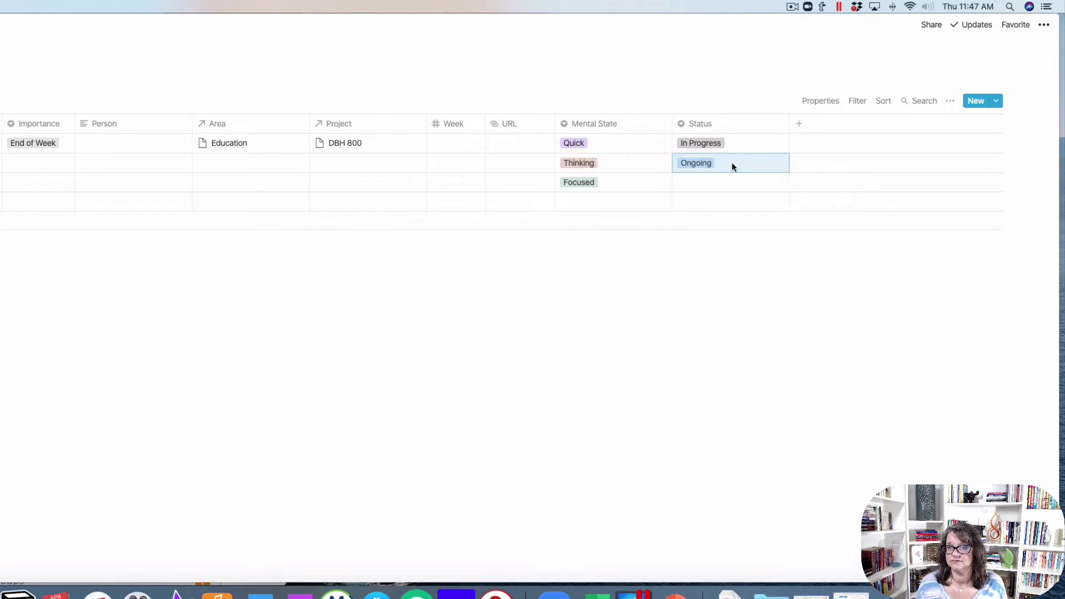
- Create the Status options Not Started in the second row and Waiting in the first row, replacing the values selected there
left_click(732, 166)
type("Not Started")
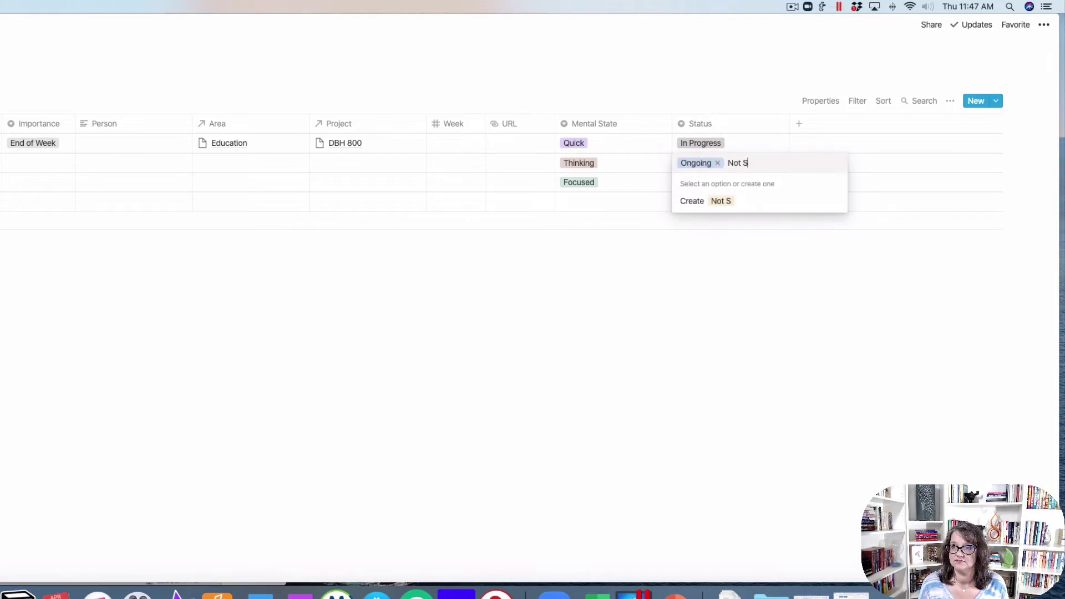
left_click(732, 200)
left_click(739, 131)
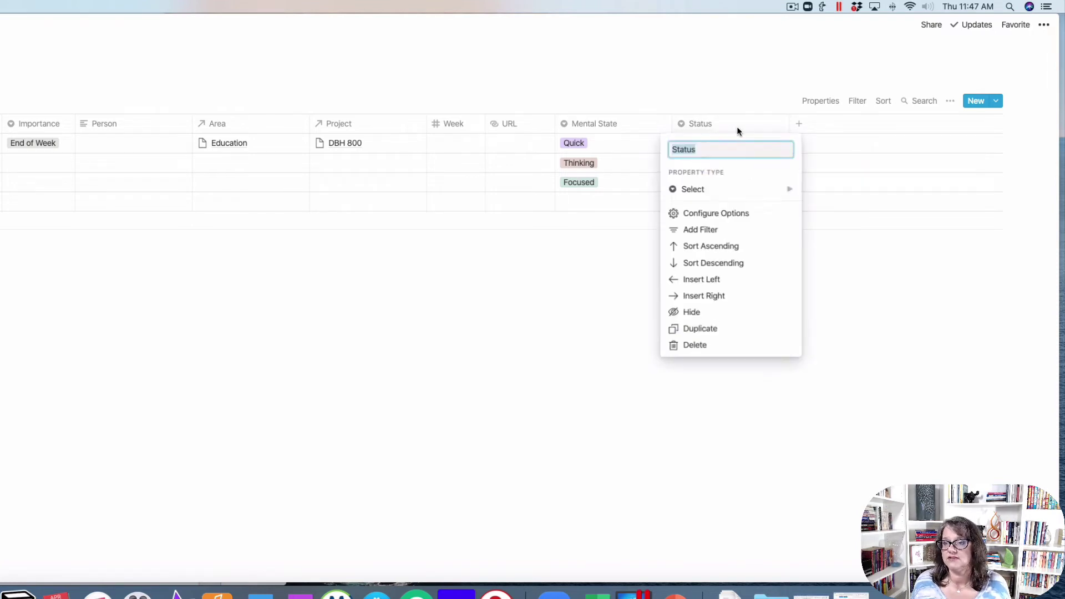
left_click(708, 213)
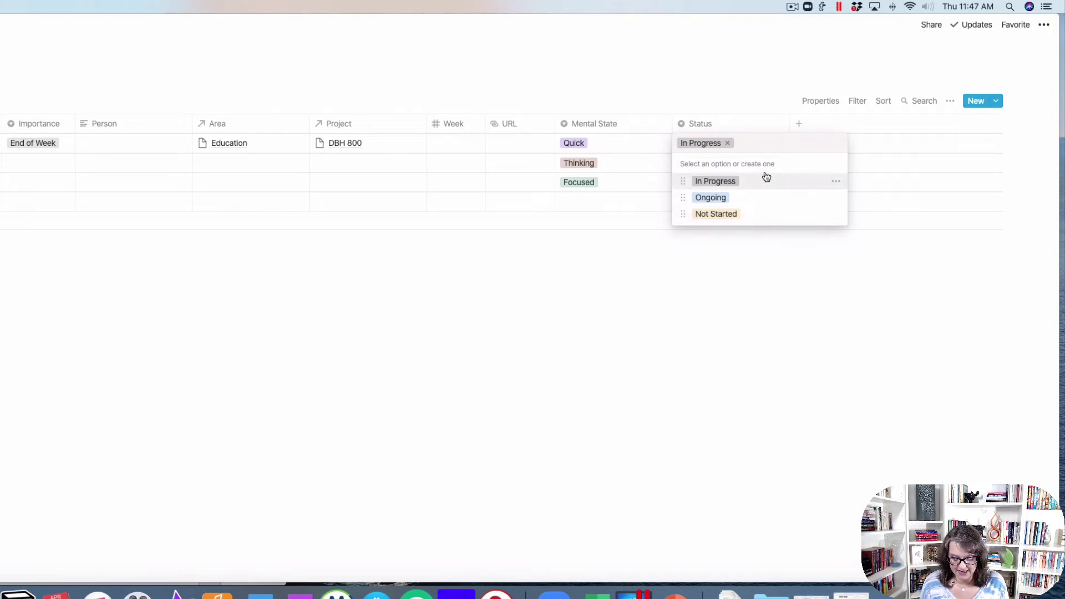
type("Waiting")
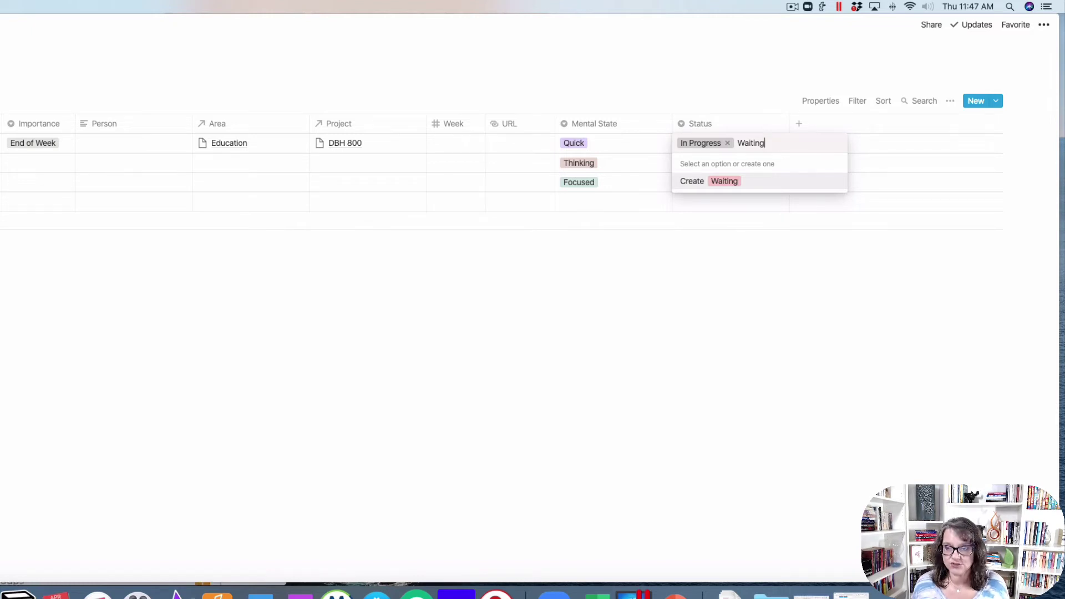
key("Return")
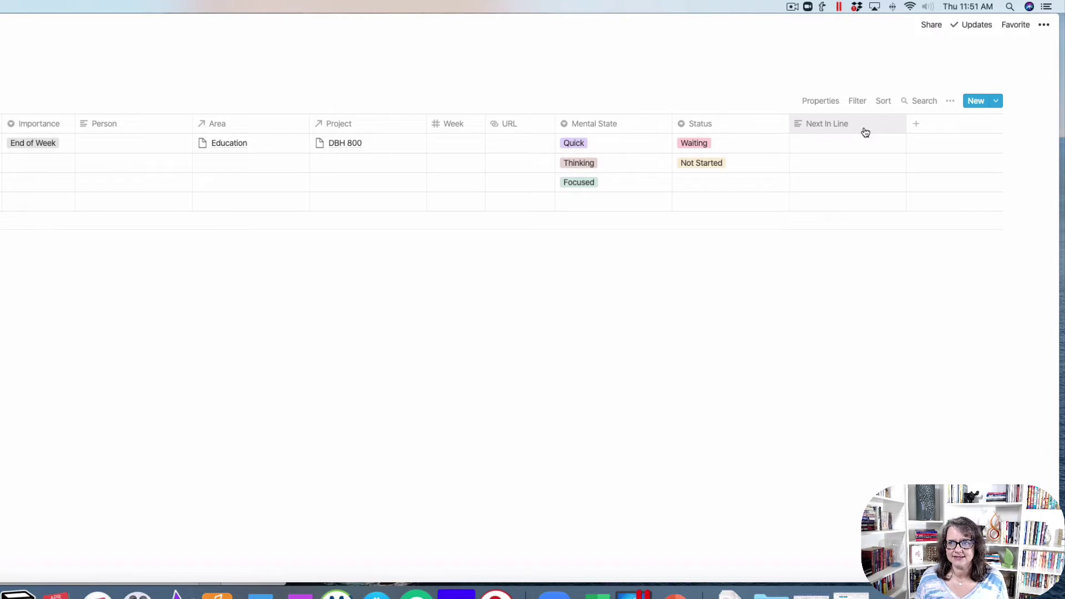
- Add a column named After and place it between Status and Next In Line
left_click(931, 126)
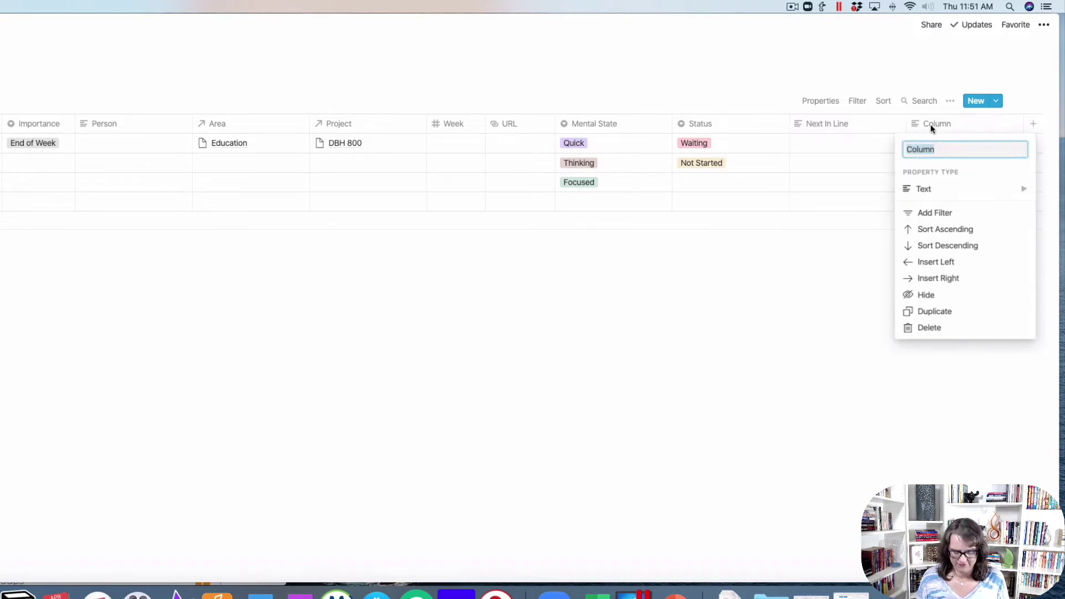
type("After")
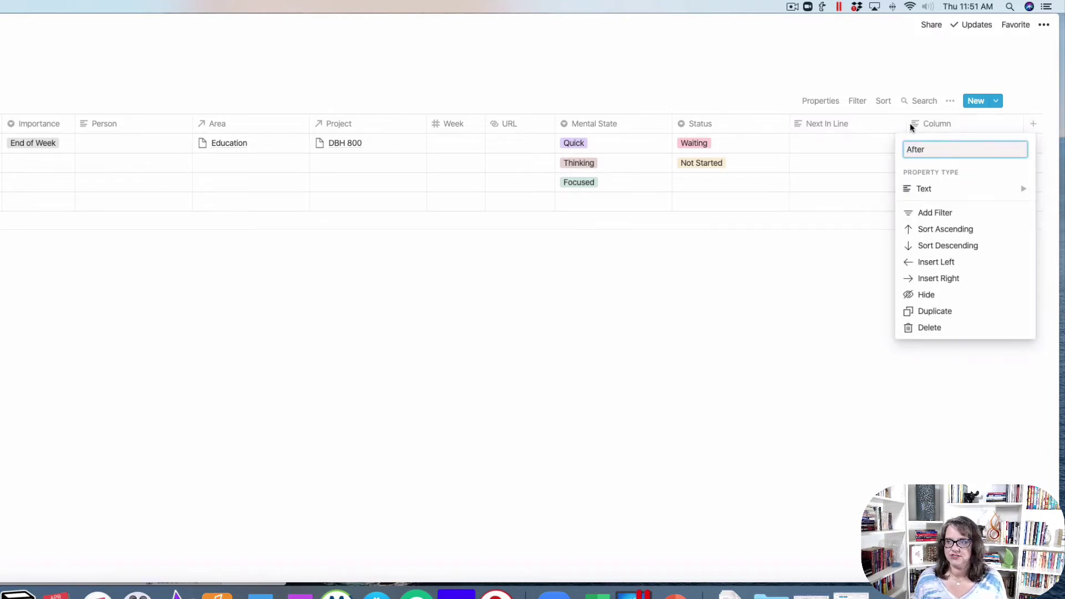
left_click(832, 280)
left_click_drag(937, 124, 825, 125)
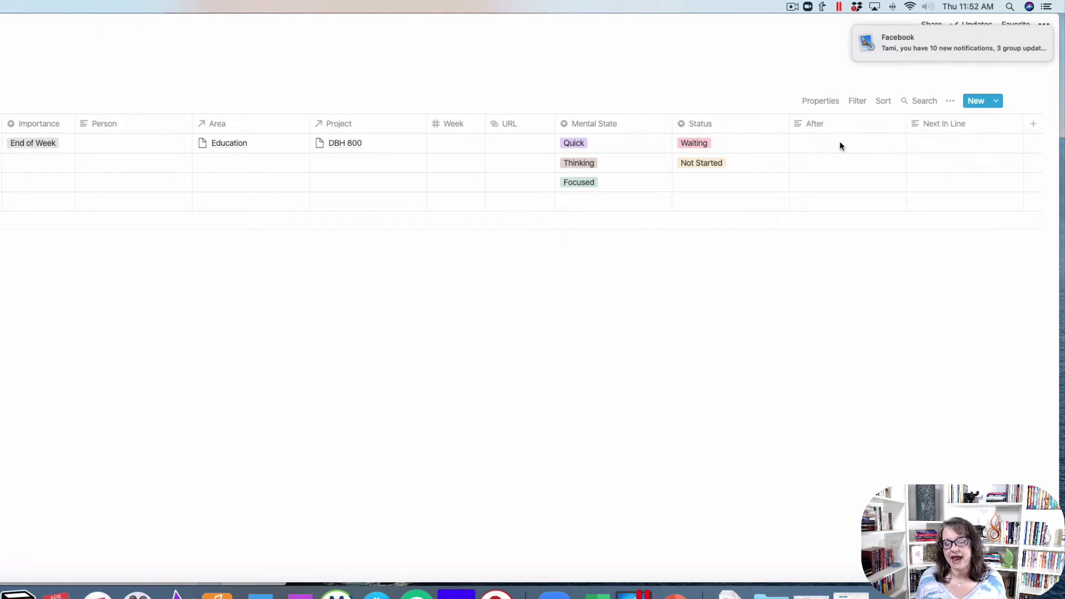
- Turn the After column into a Relation to the Action Item database, creating a new property that syncs both ways
left_click(845, 128)
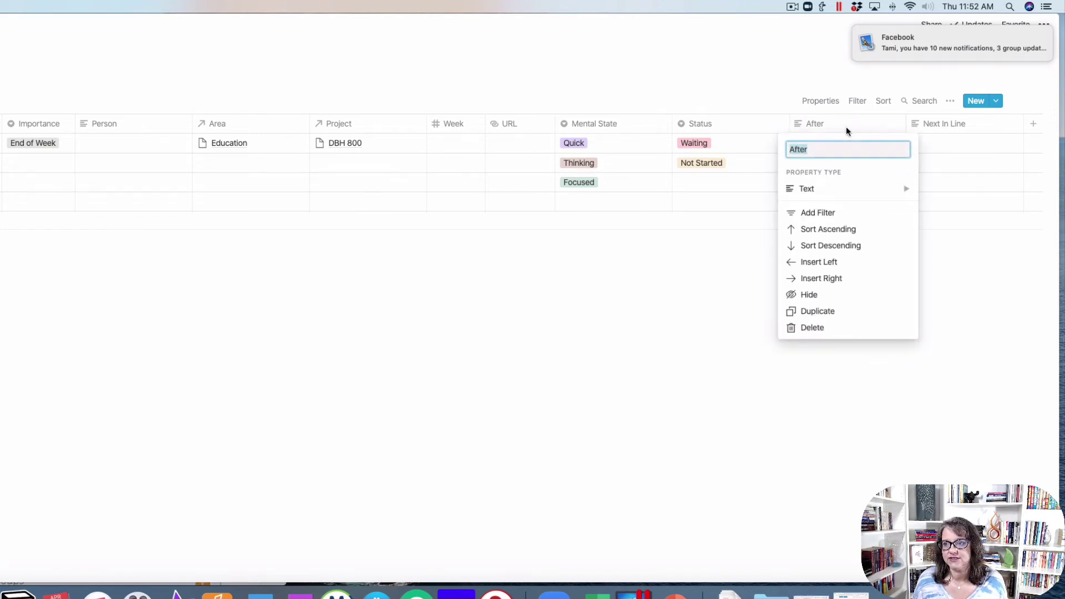
mouse_move(827, 197)
left_click(953, 305)
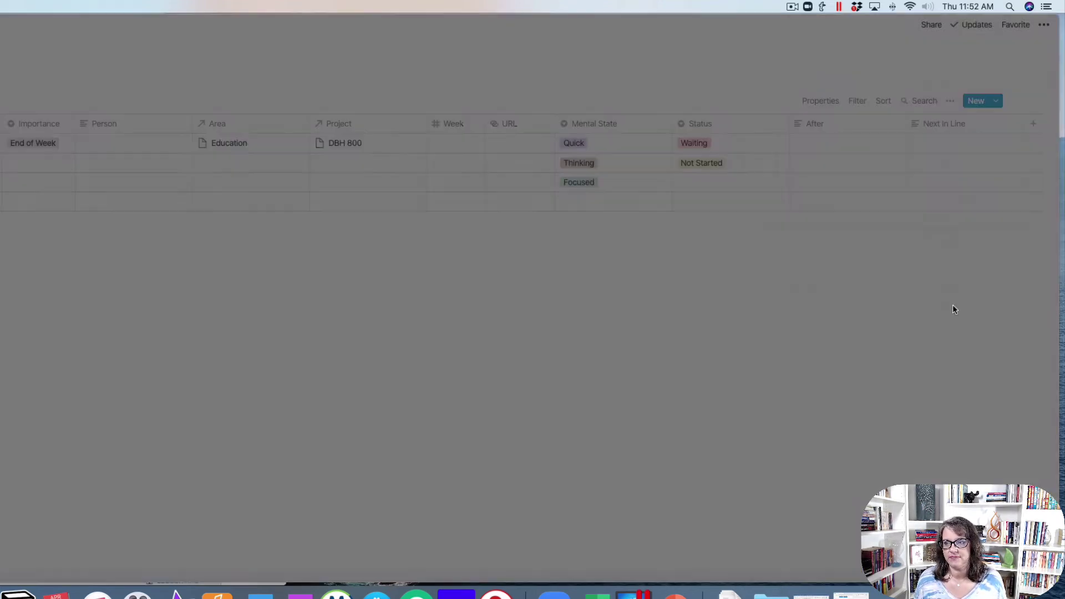
left_click(352, 302)
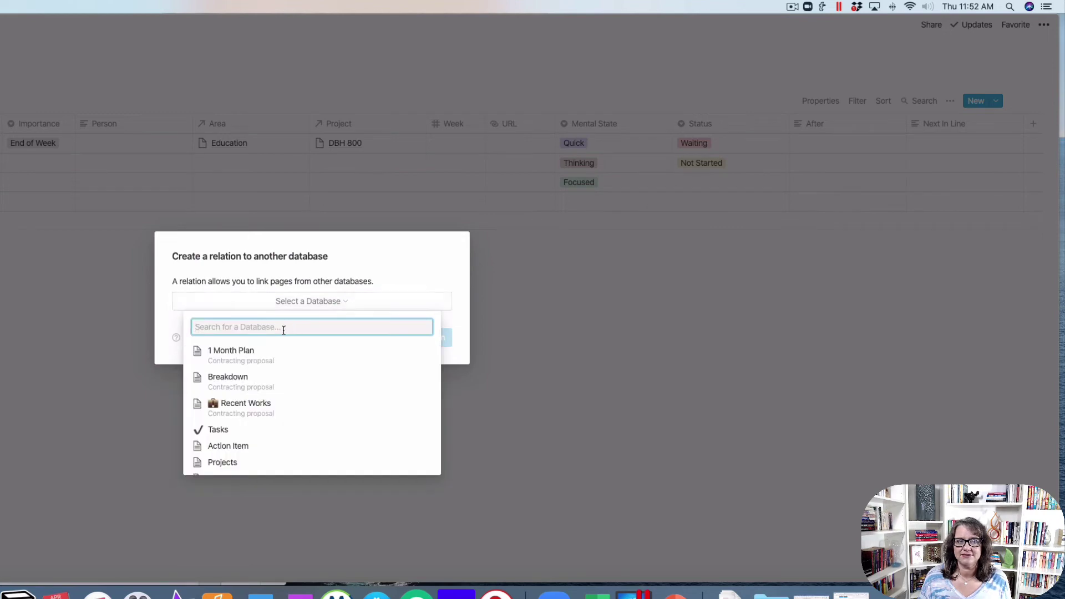
type("Action")
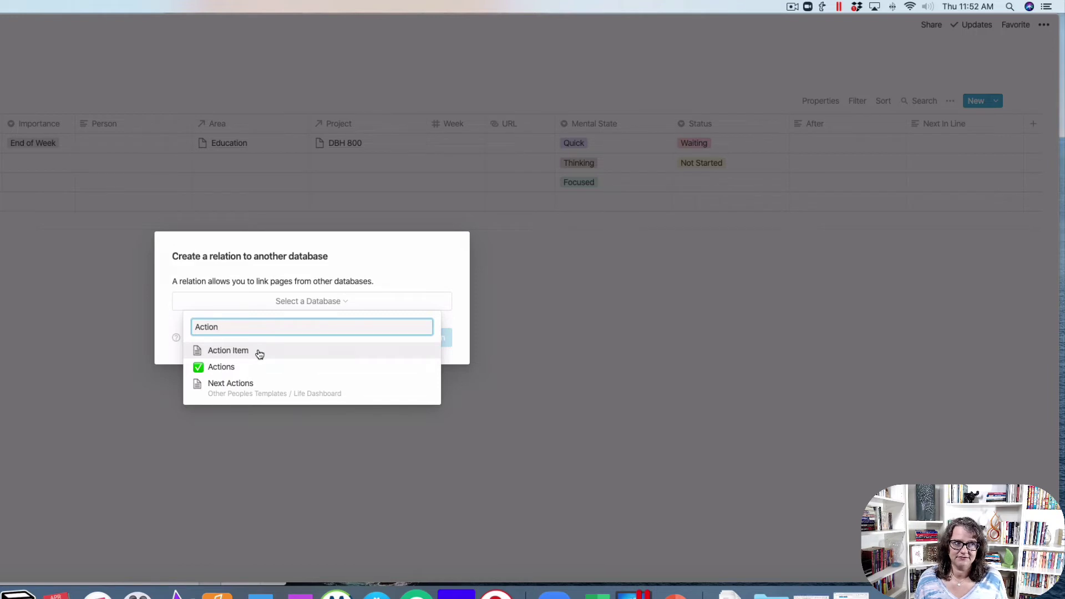
left_click(259, 354)
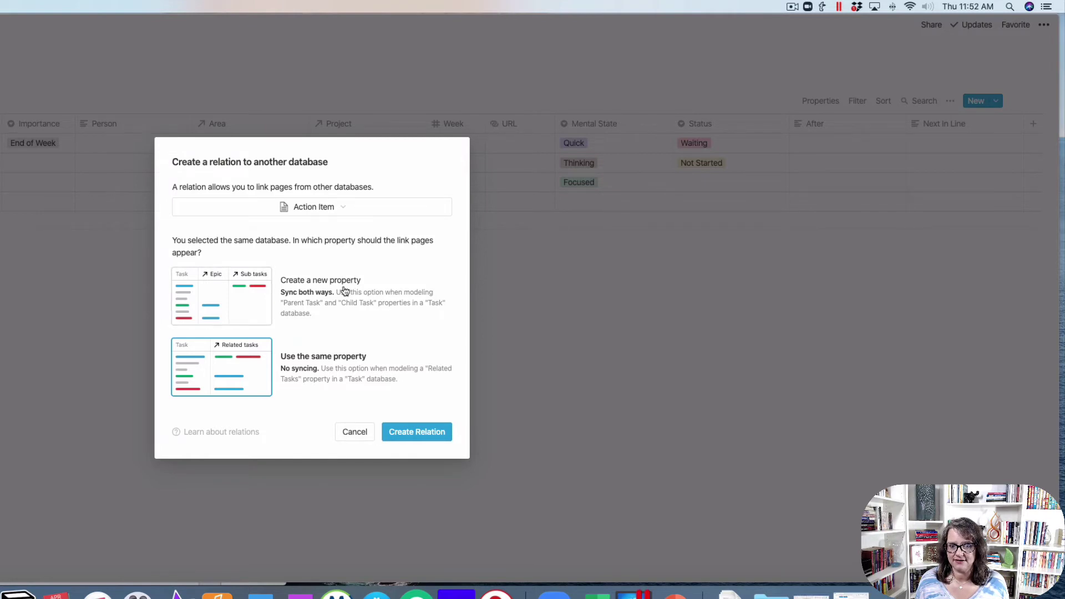
left_click(321, 290)
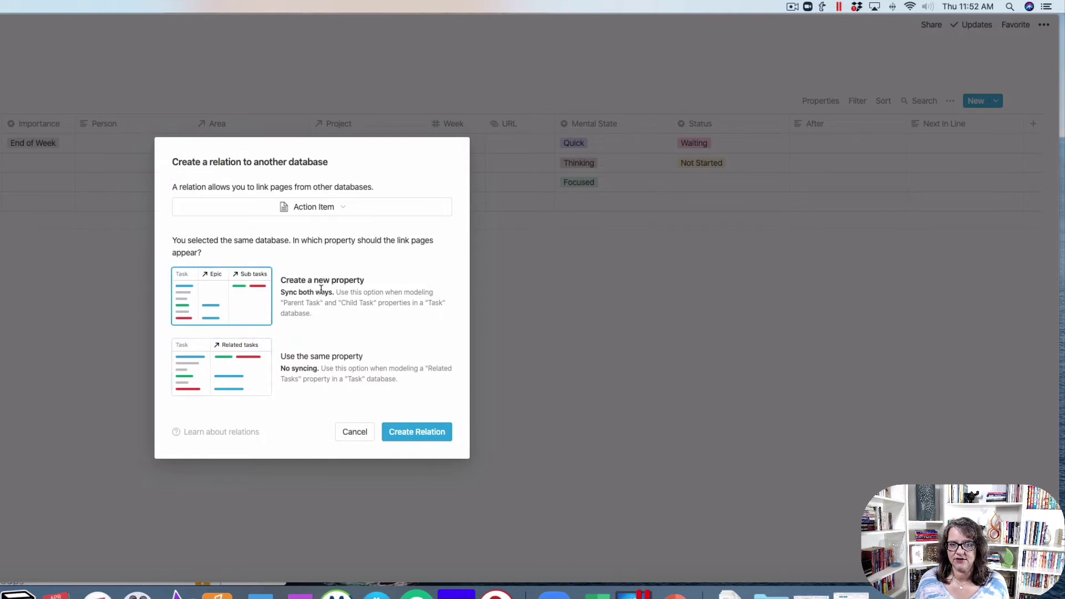
left_click(419, 432)
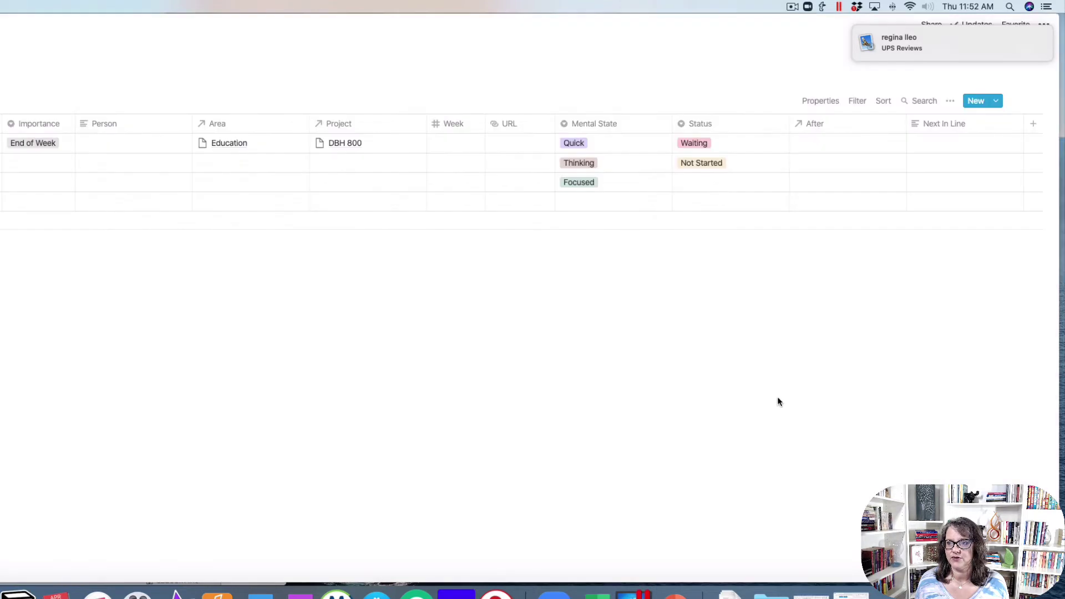
- Turn the Next In Line column into a Relation to the Action Item database, creating a new property that syncs both ways
left_click(942, 126)
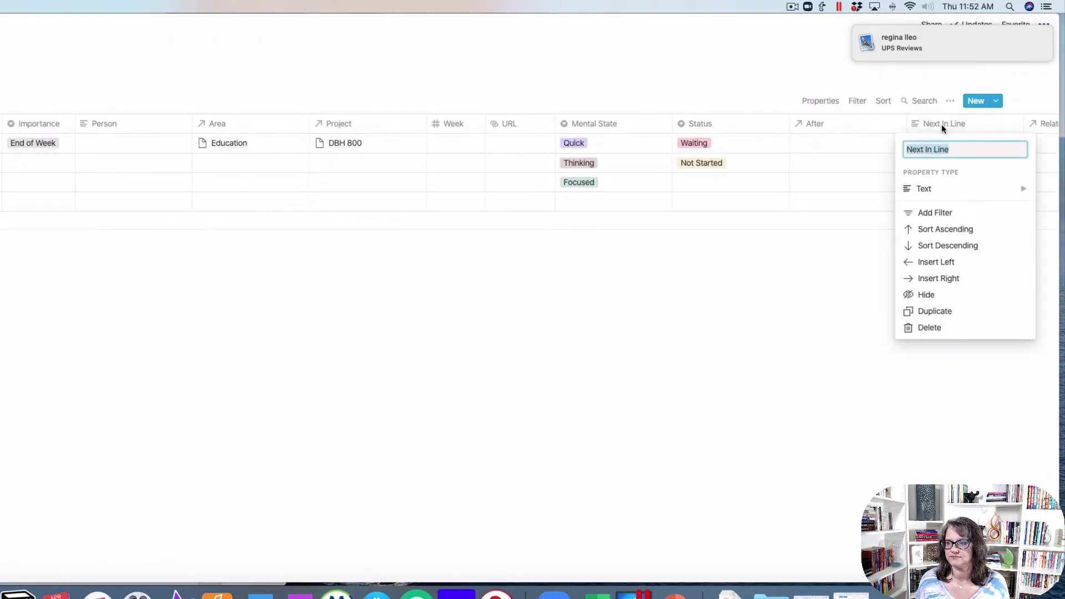
left_click(943, 191)
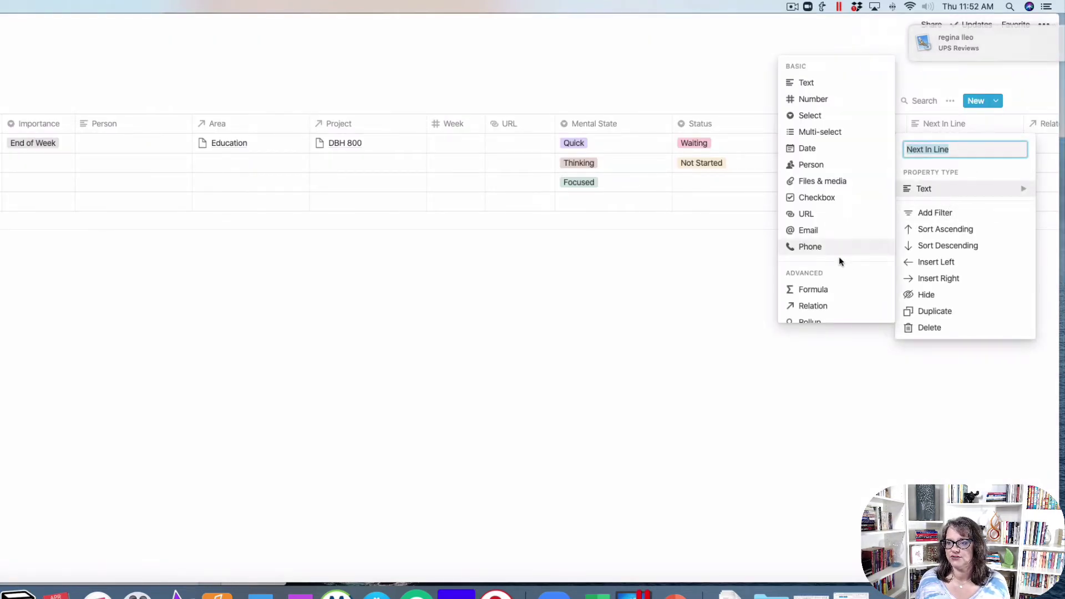
left_click(824, 270)
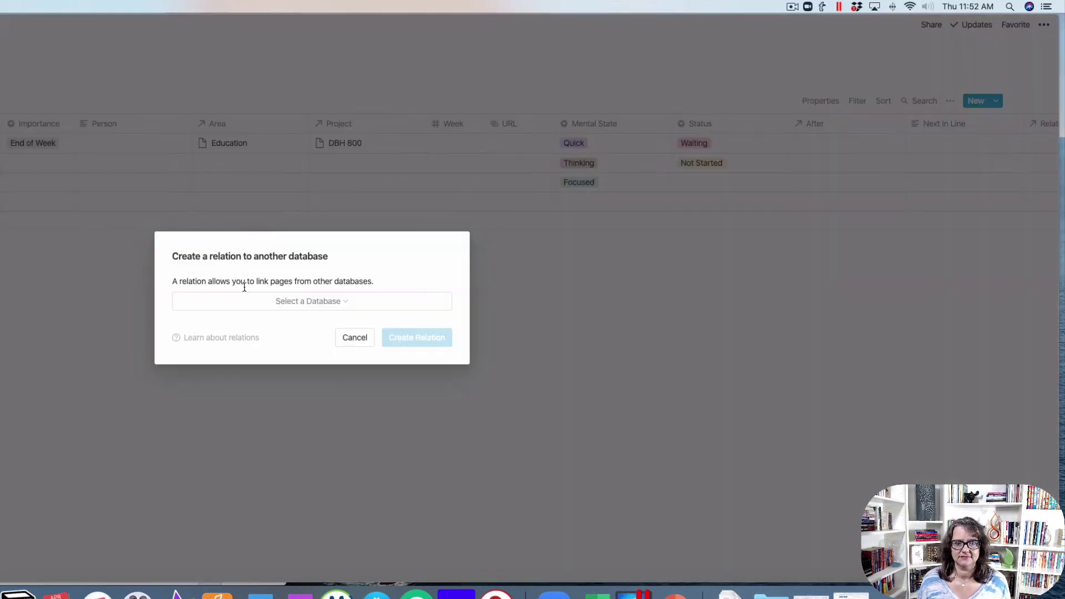
left_click(247, 301)
type("acti")
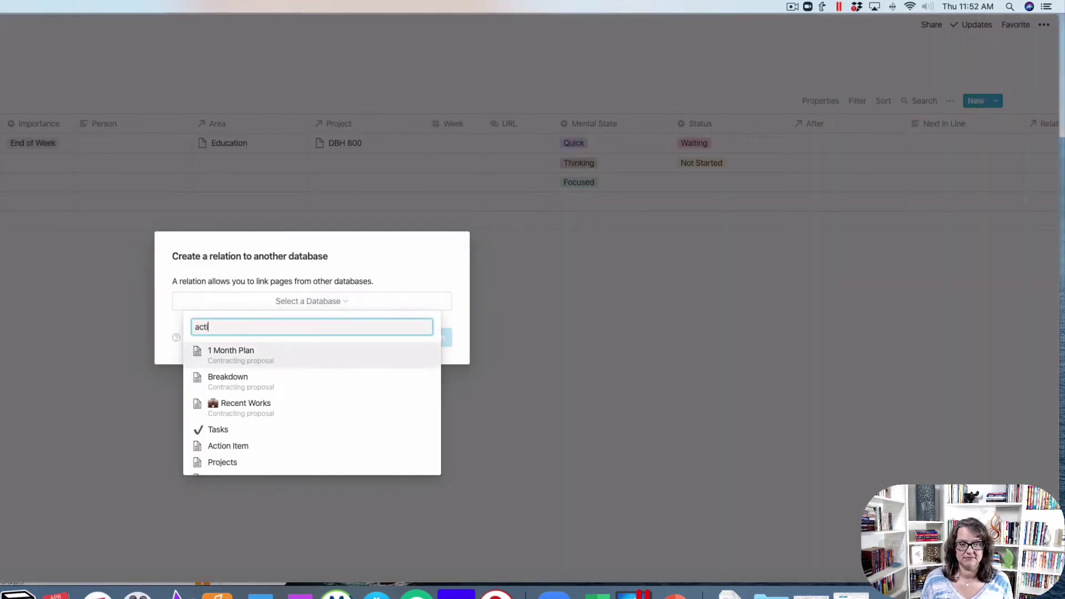
type("on")
left_click(241, 351)
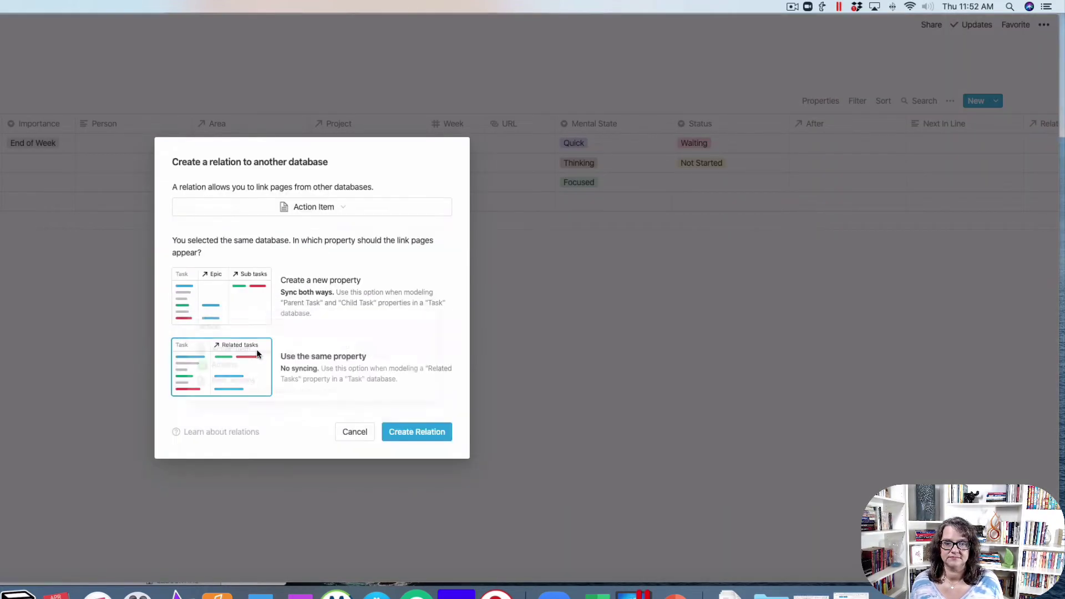
left_click(339, 296)
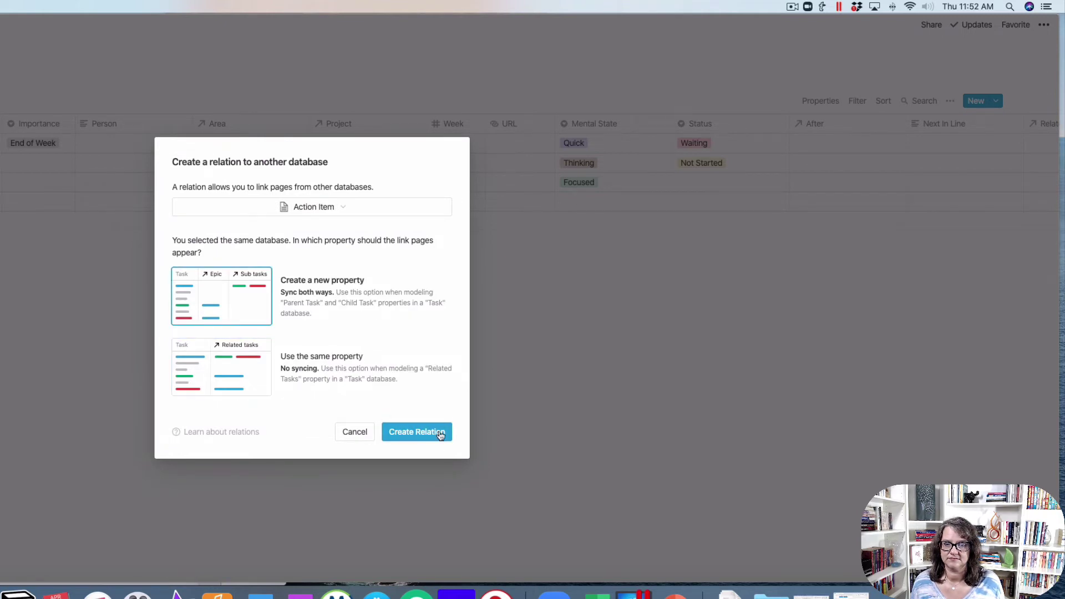
left_click(430, 437)
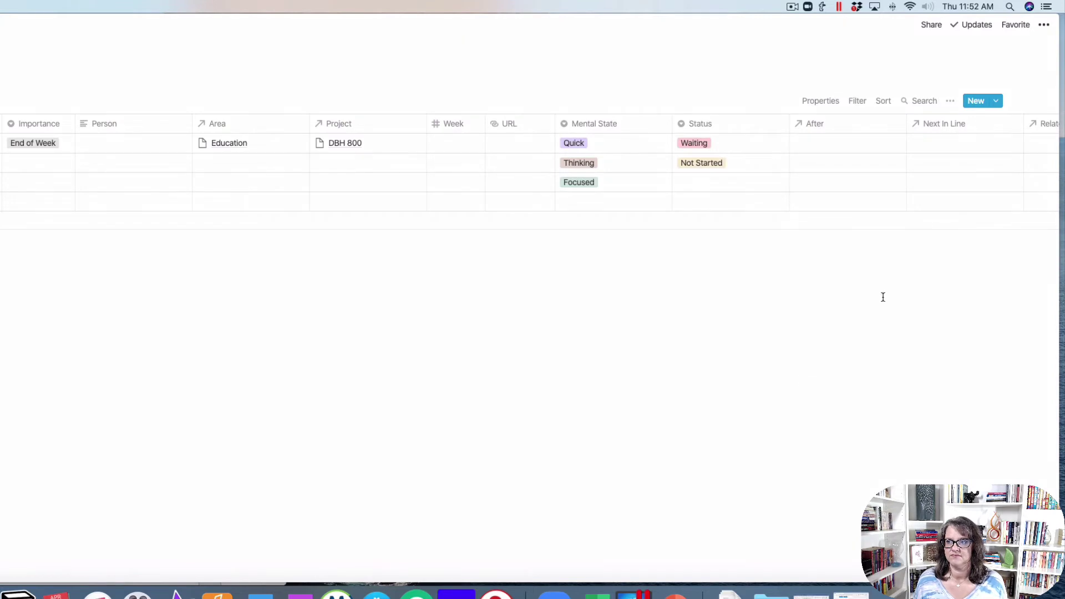
- Link Complete Assignment 2 as Next In Line in the first row and Complete Assignment 1 as After in the second row
scroll(891, 158, "right", 2)
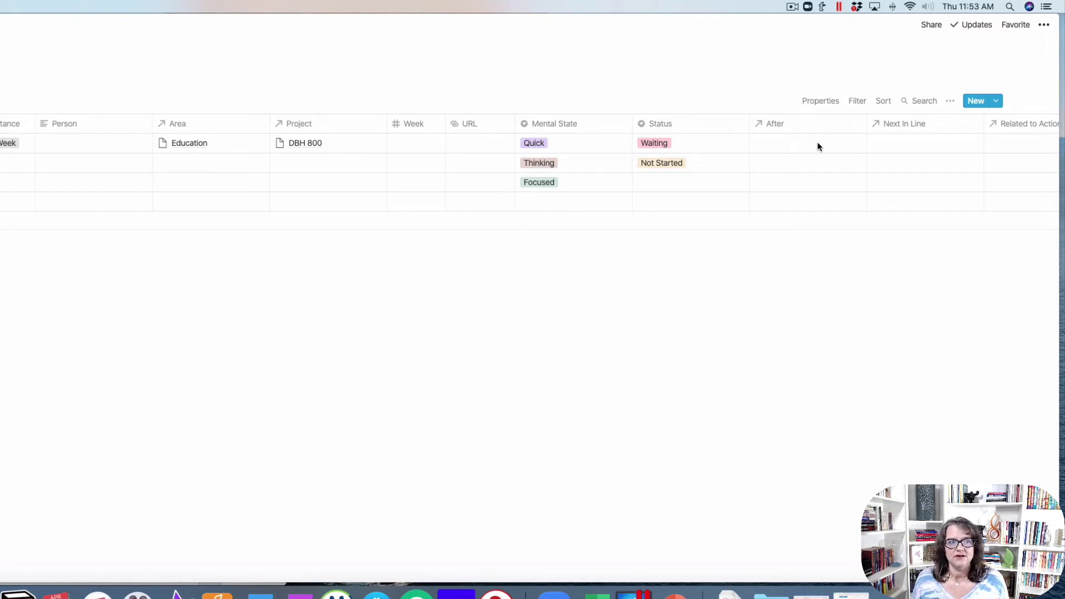
left_click(900, 149)
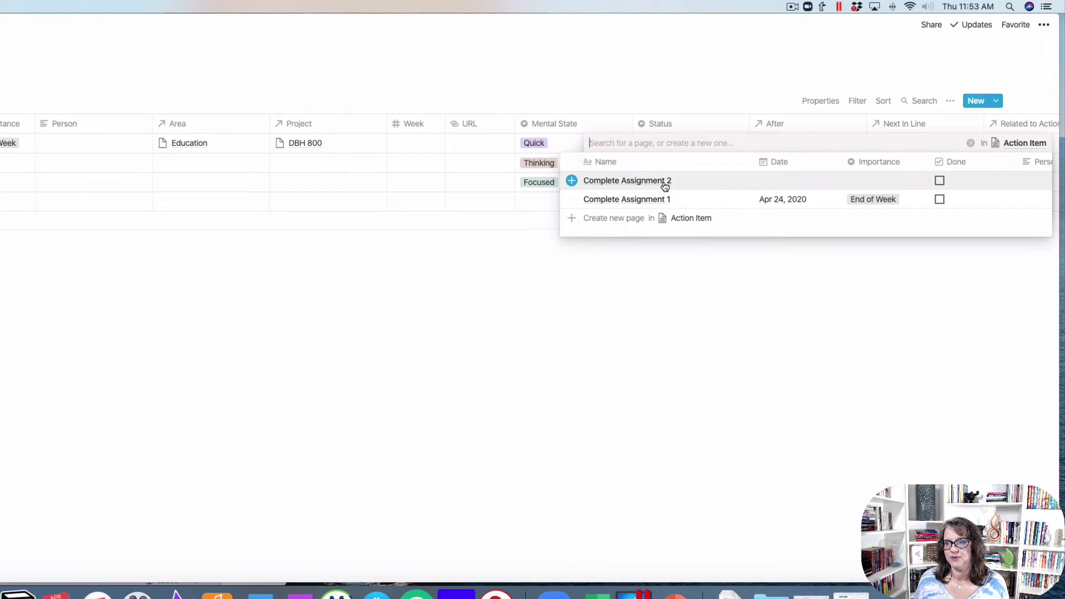
left_click(665, 186)
left_click(903, 263)
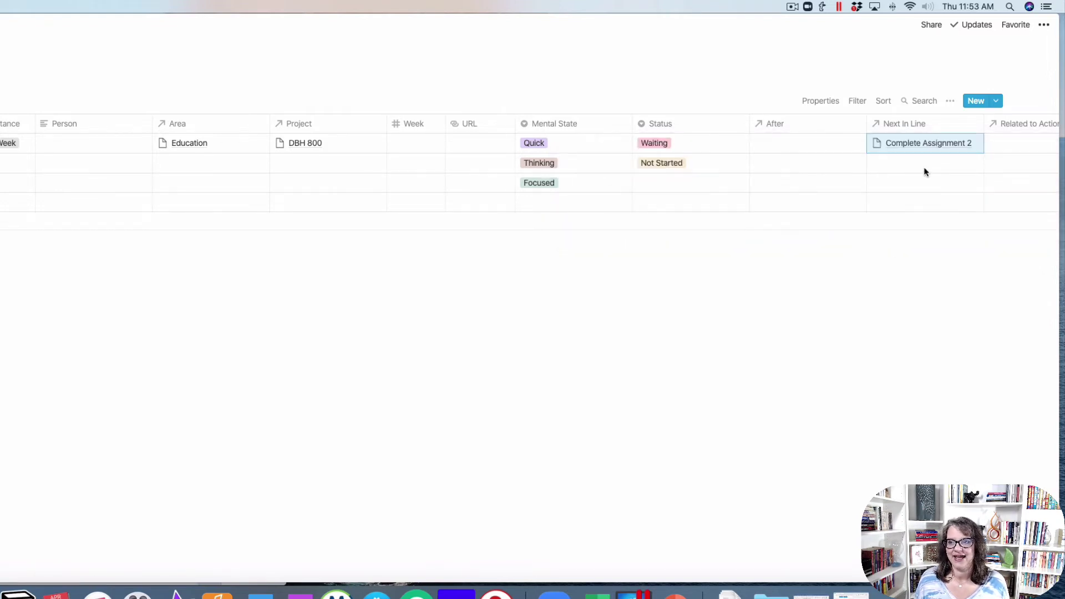
left_click(790, 164)
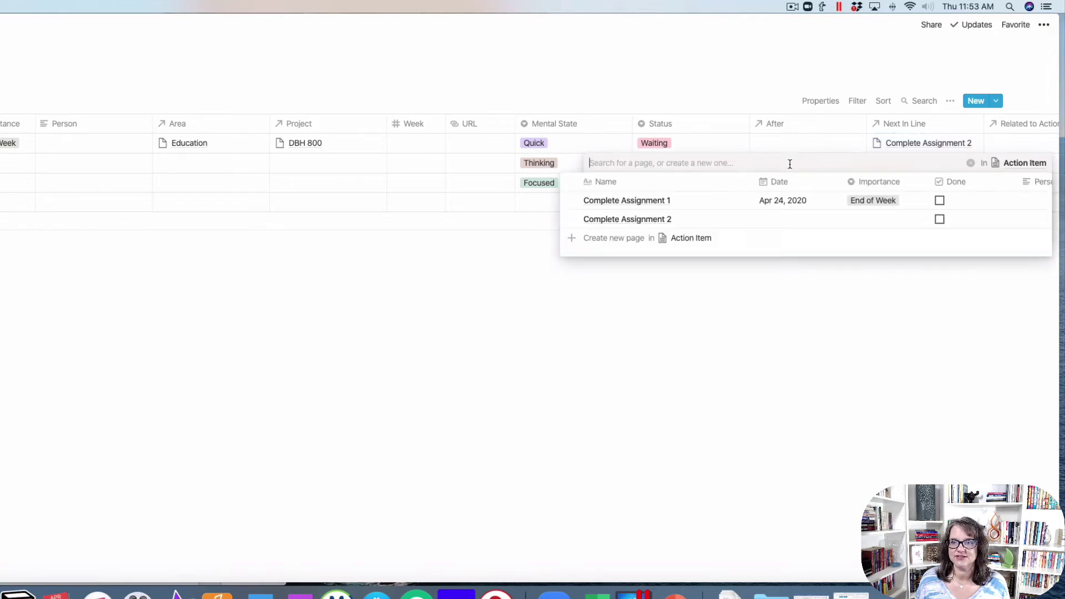
left_click(638, 201)
left_click(817, 280)
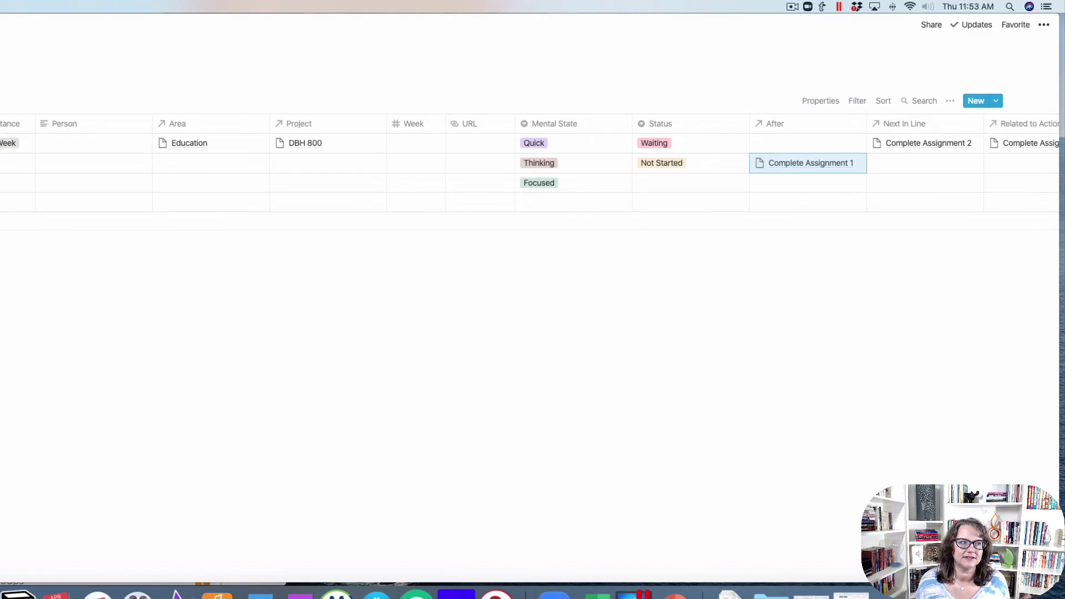
- Go to the weekly agenda page and show the Next in Line property on the cards of the Importance board
left_click(1, 274)
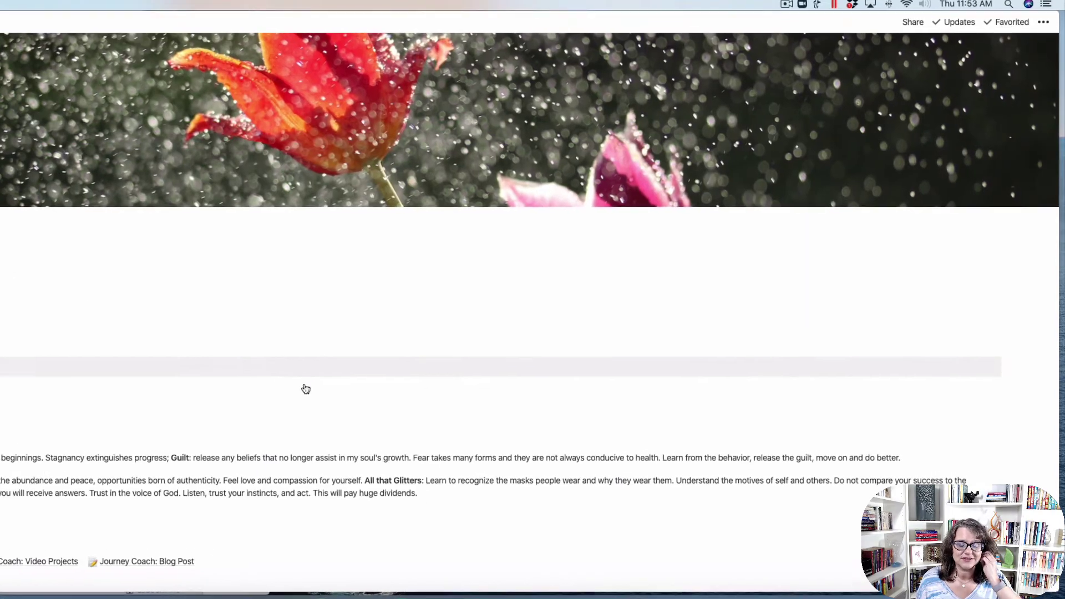
scroll(305, 388, "down", 20)
scroll(257, 402, "up", 2)
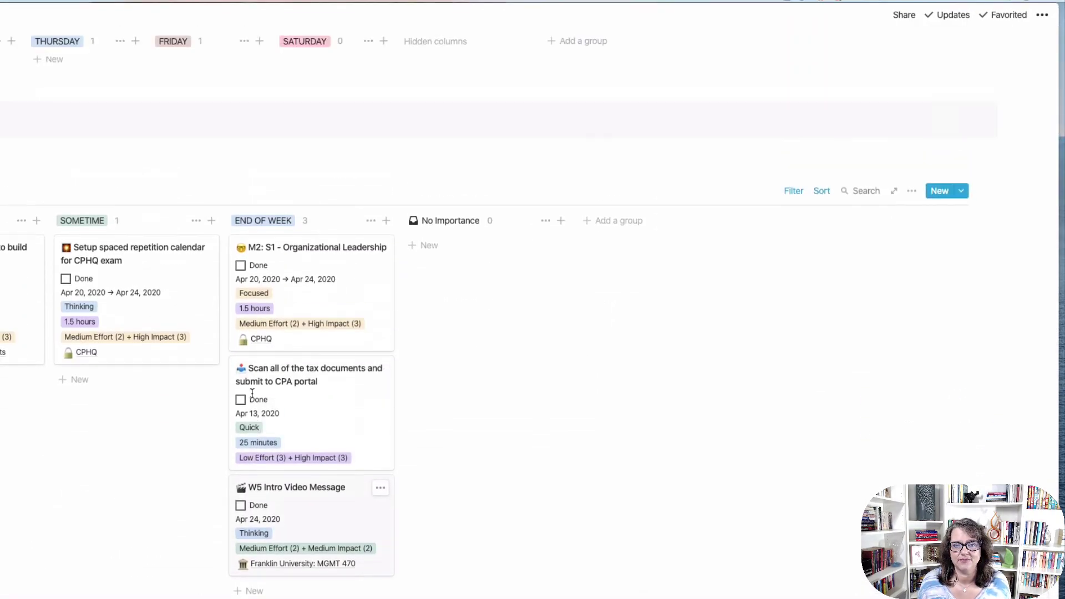
scroll(253, 392, "up", 2)
scroll(247, 388, "down", 5)
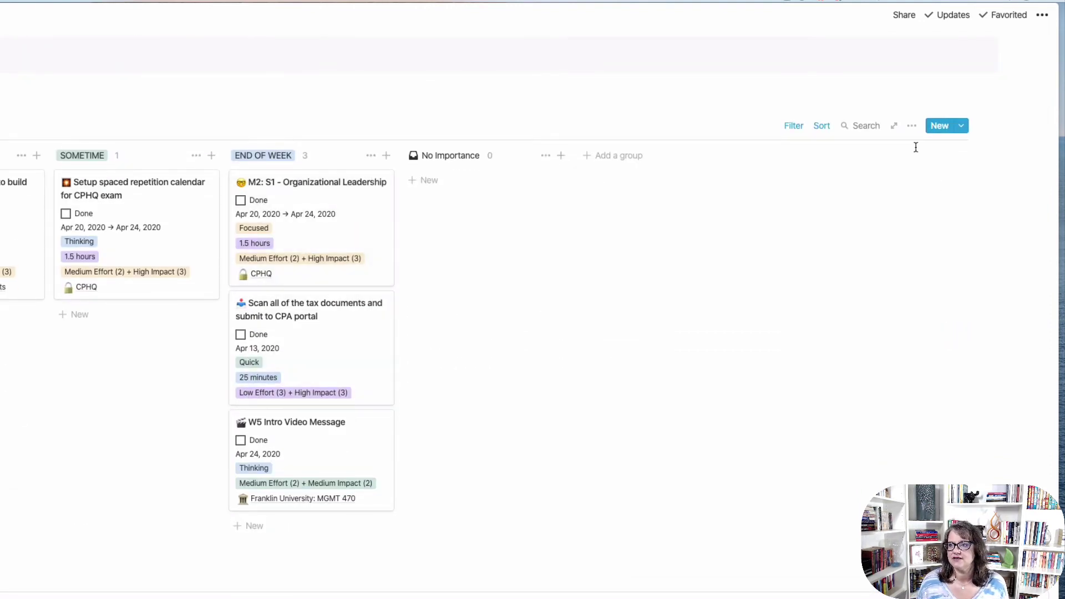
left_click(912, 126)
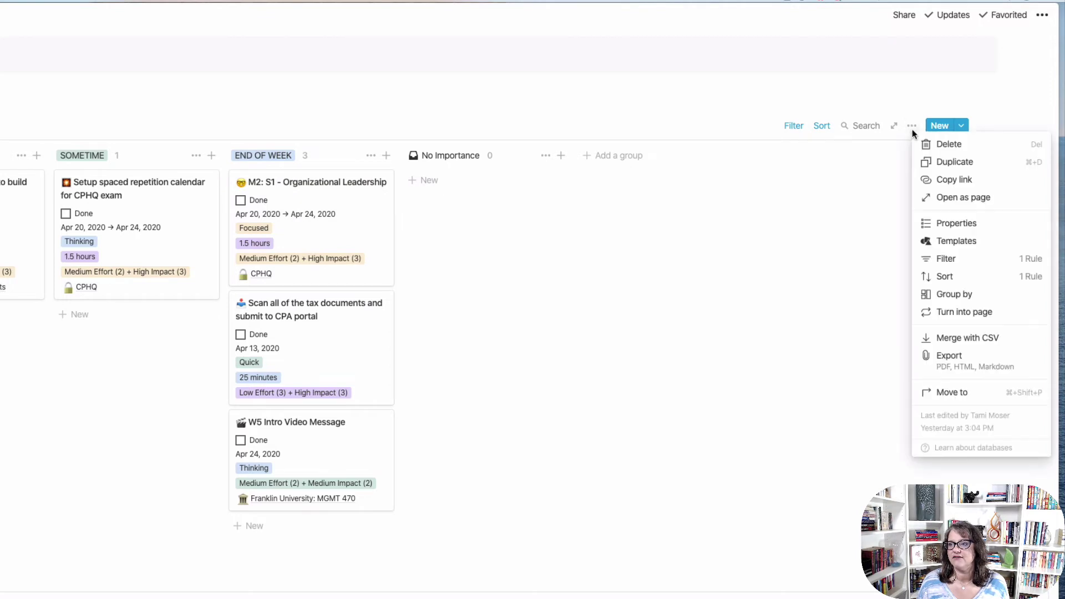
left_click(941, 224)
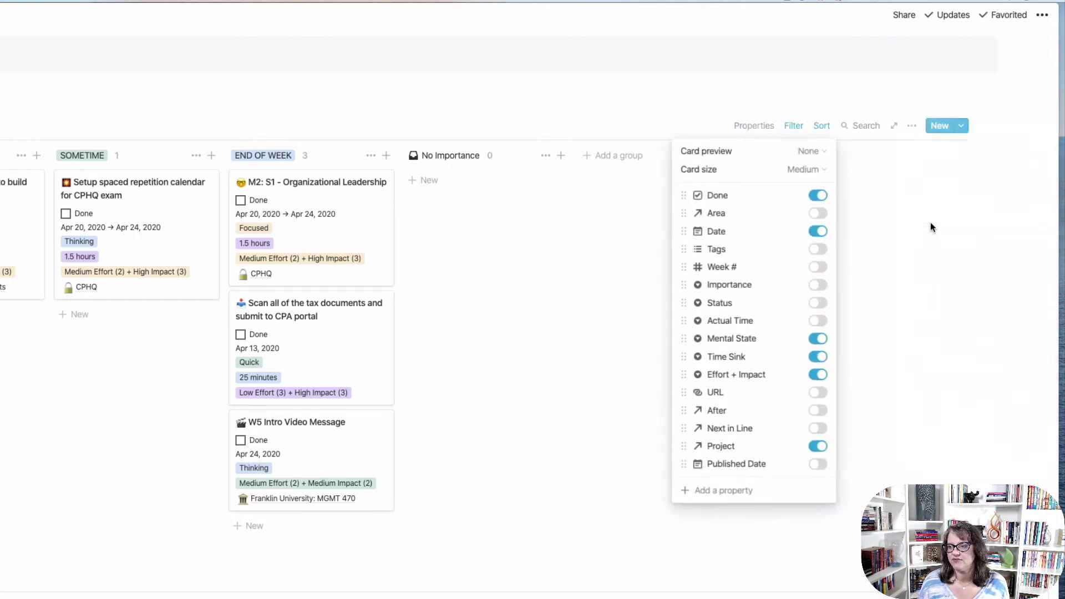
left_click(816, 425)
left_click(376, 310)
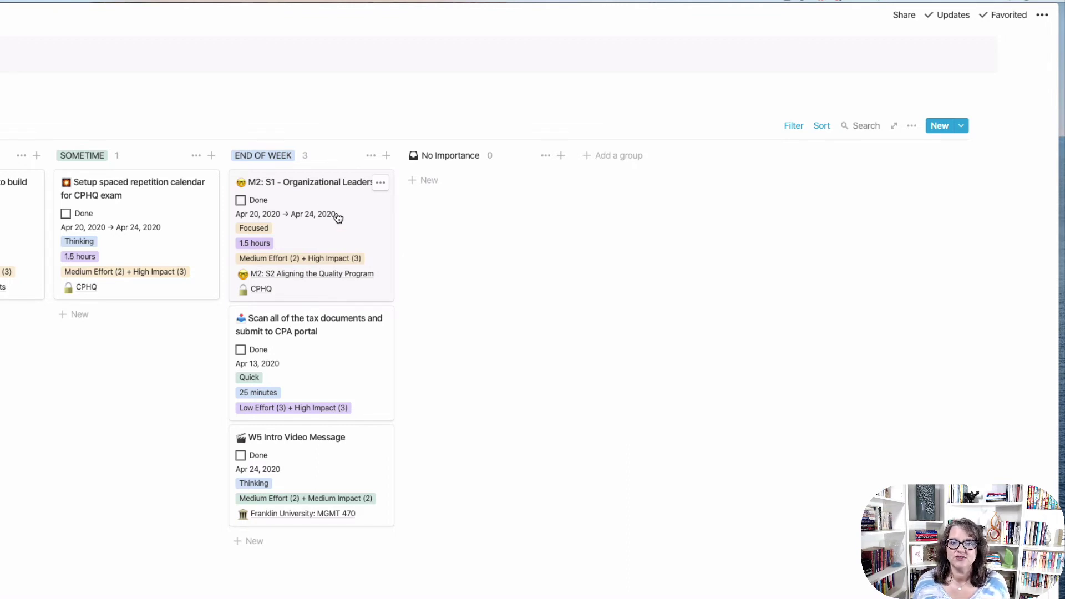
- Open the M2: S1 - Organizational Leadership card and follow its Next in Line relation to M2: S2 Aligning the Quality Program
left_click(296, 279)
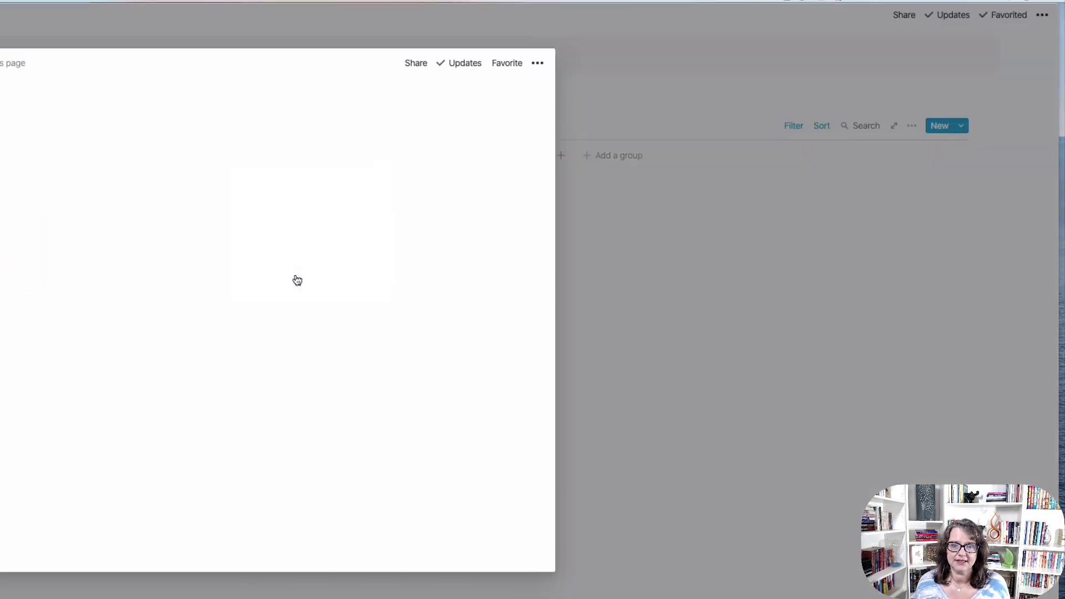
scroll(413, 367, "down", 3)
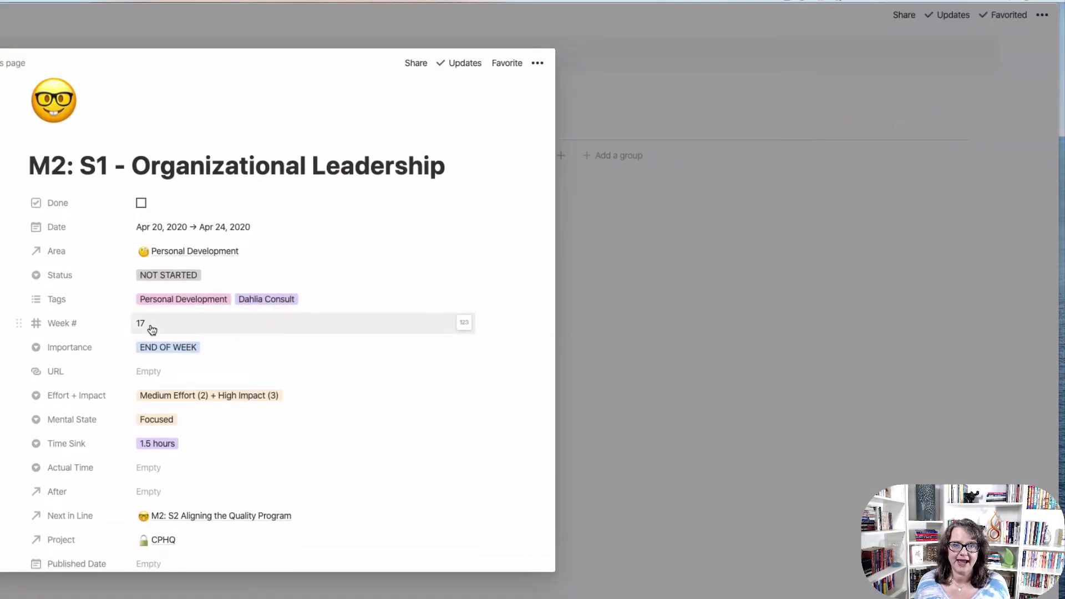
left_click(633, 454)
left_click(333, 279)
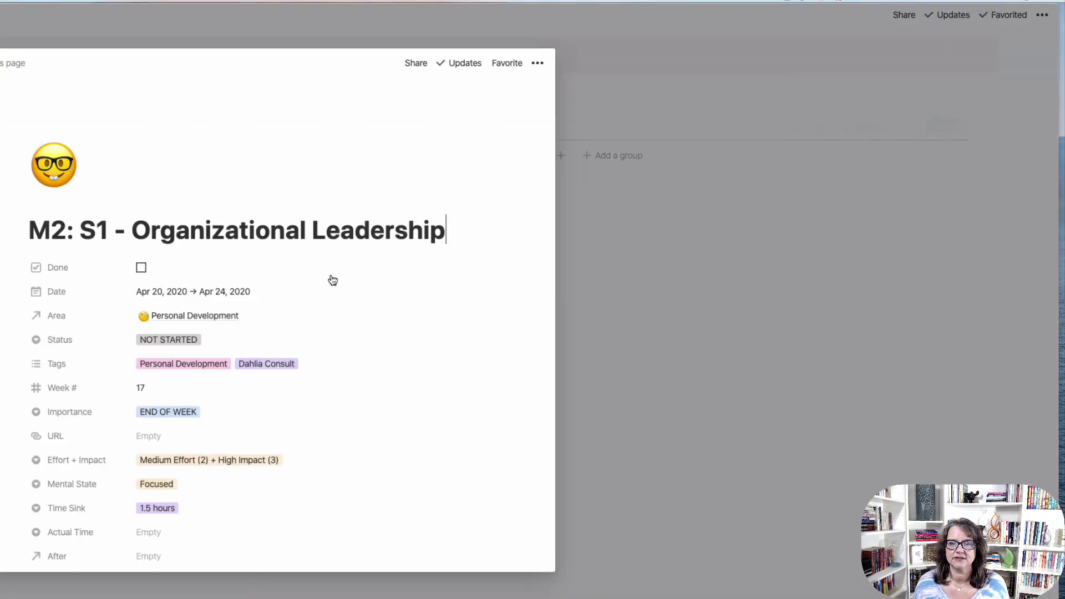
scroll(455, 393, "down", 5)
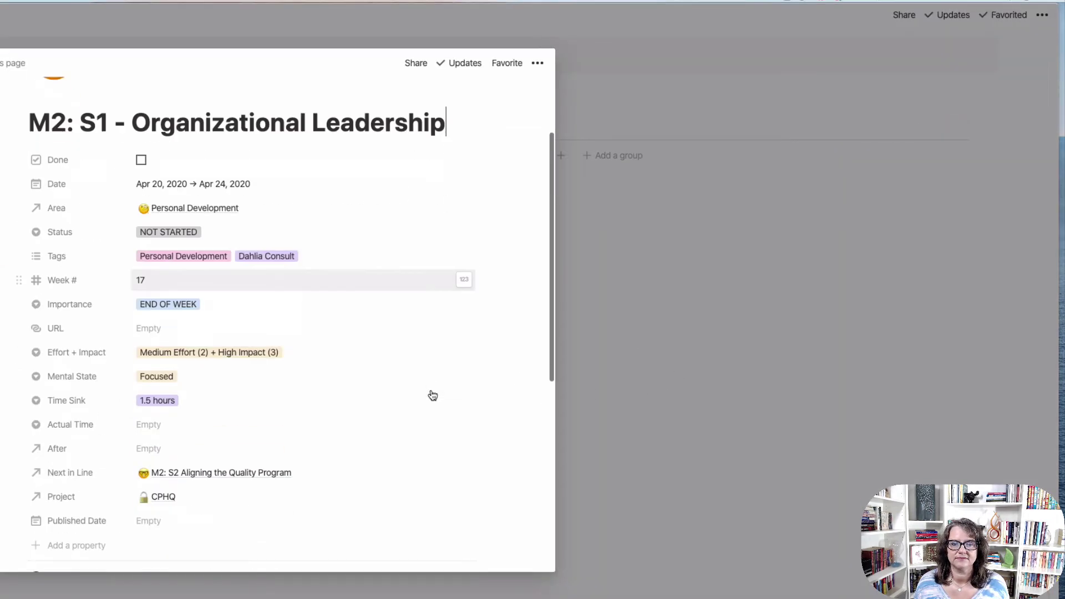
left_click(277, 434)
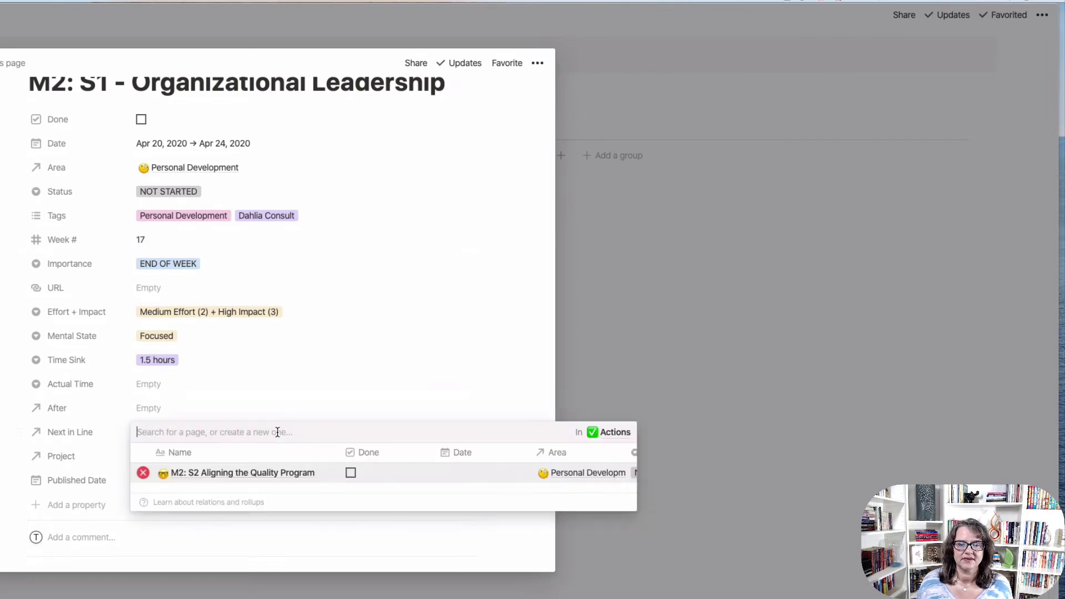
left_click(231, 474)
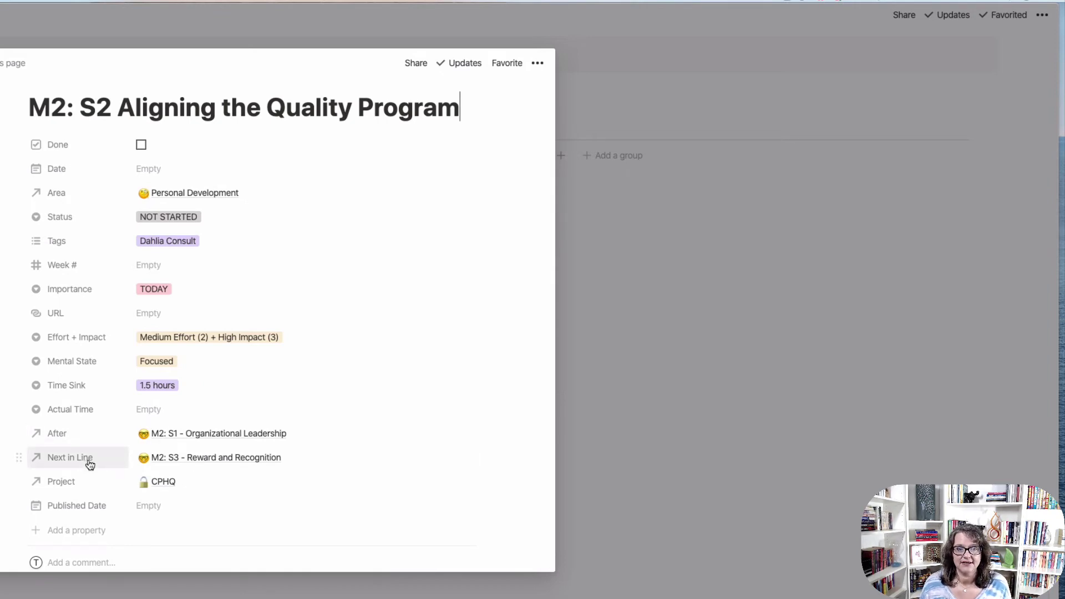
left_click(161, 272)
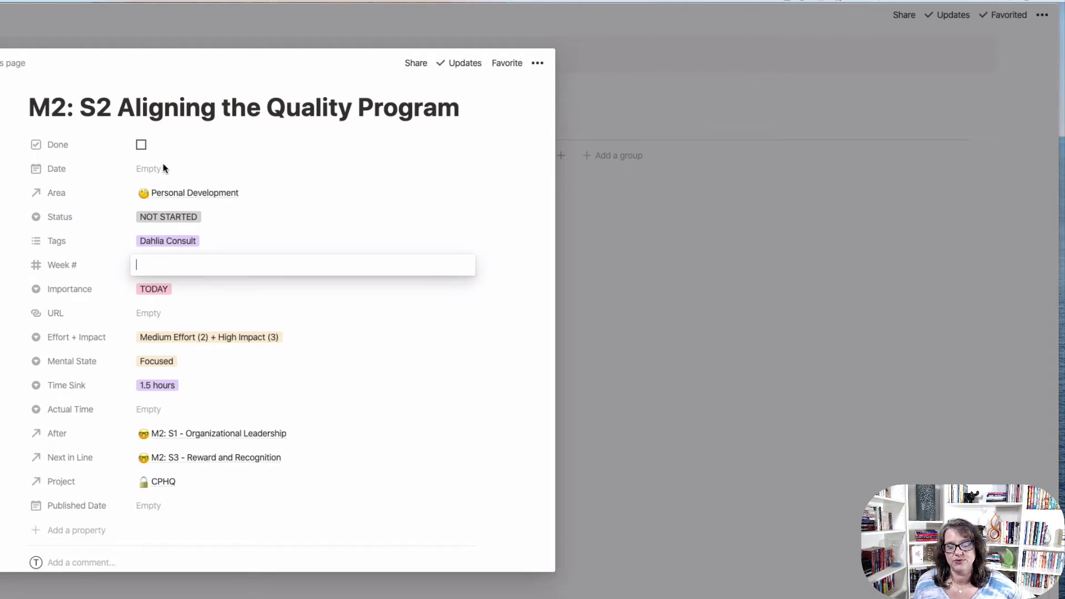
left_click(643, 434)
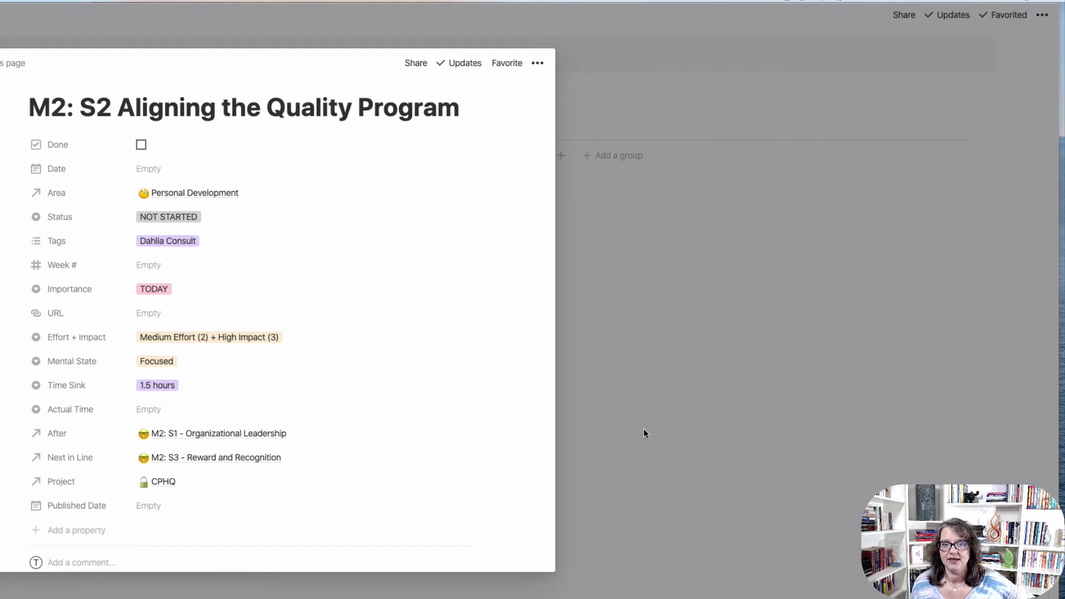
left_click(613, 433)
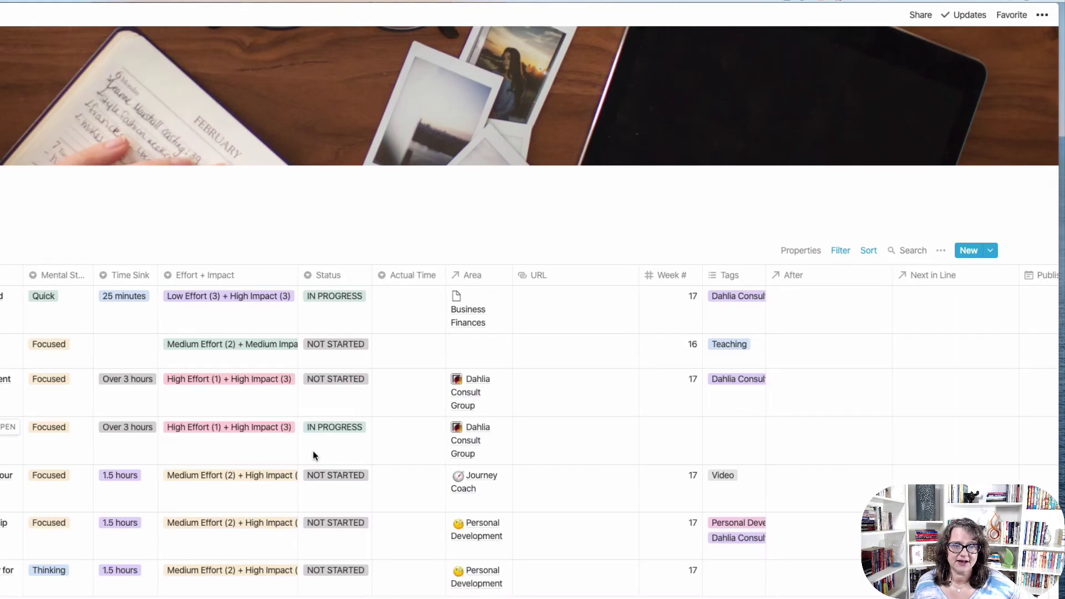
- Add a second filter to the Actions table requiring Project to contain the project that holds the M2 study tasks
scroll(312, 450, "down", 5)
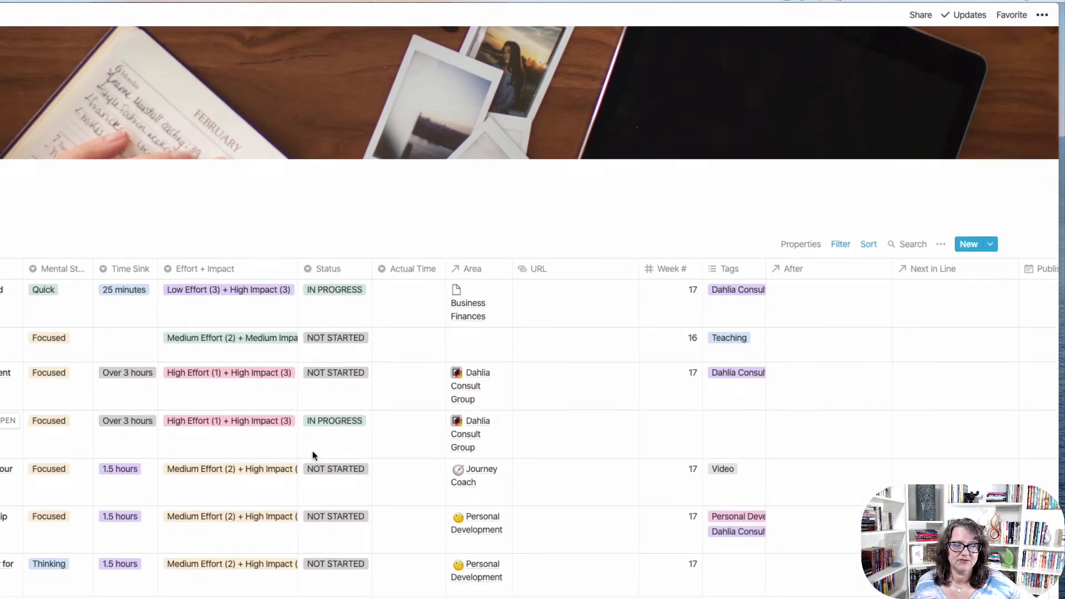
scroll(312, 455, "down", 1)
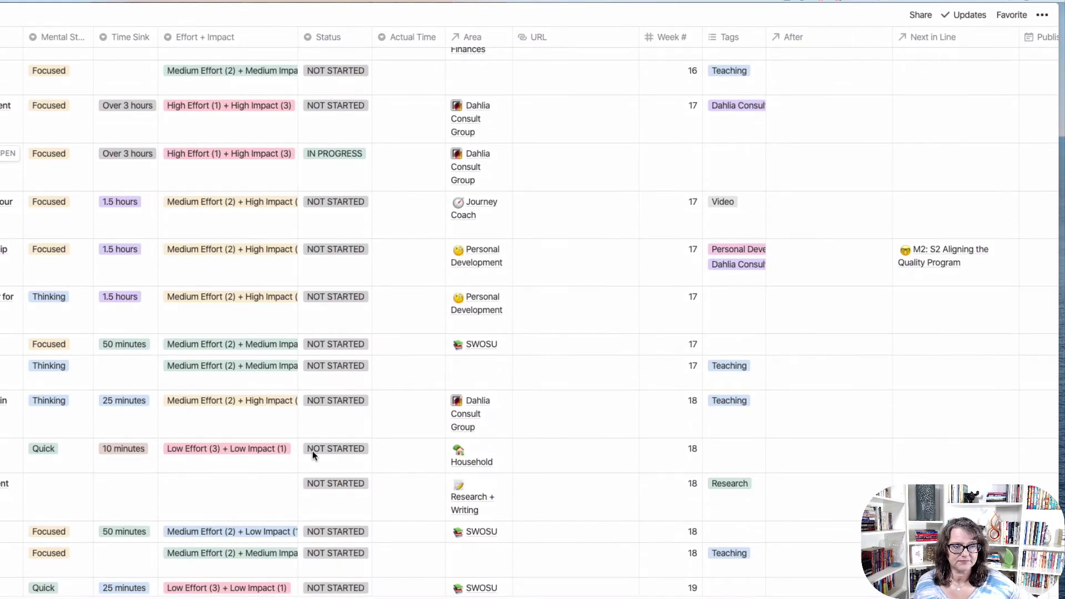
scroll(312, 451, "up", 5)
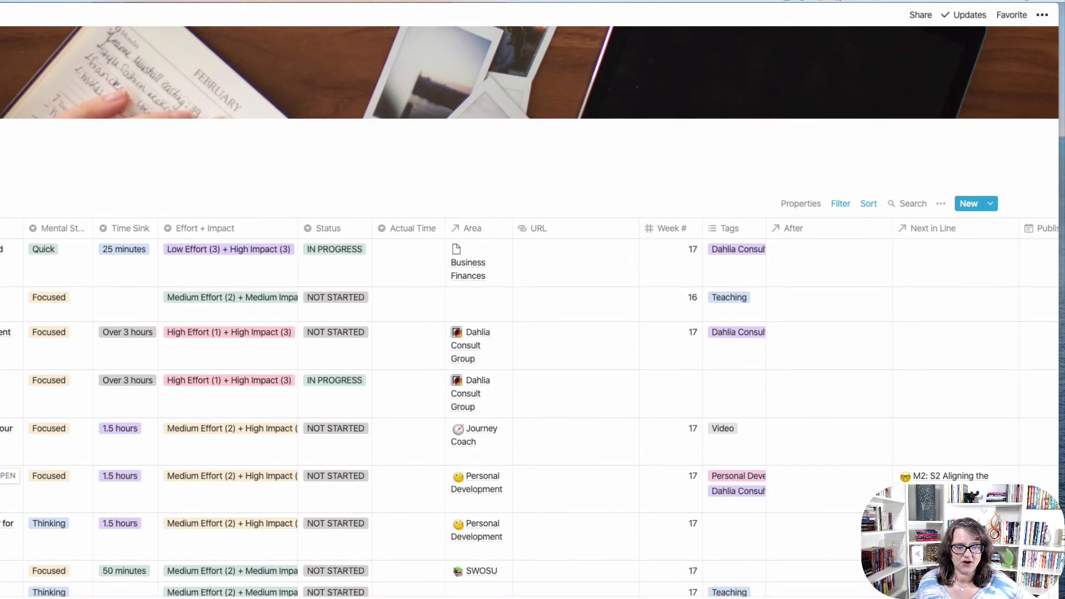
scroll(910, 230, "right", 1)
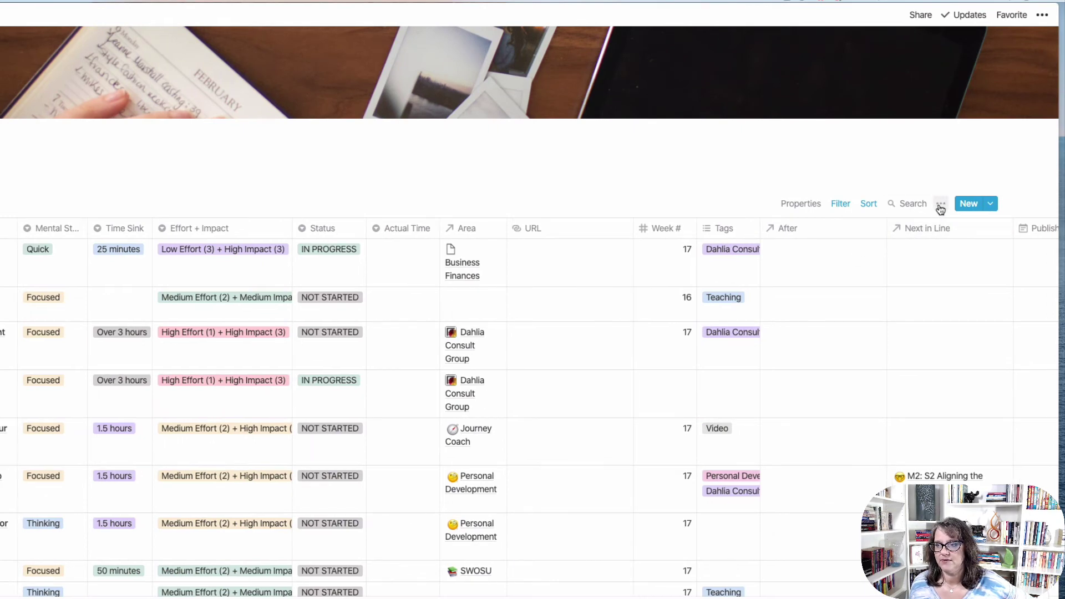
left_click(841, 203)
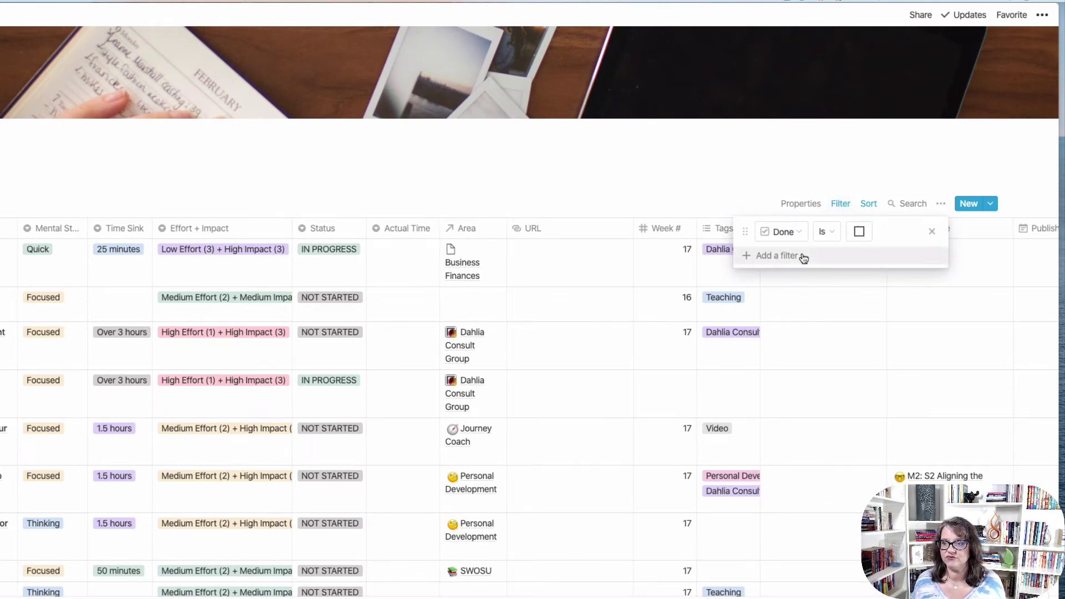
left_click(784, 256)
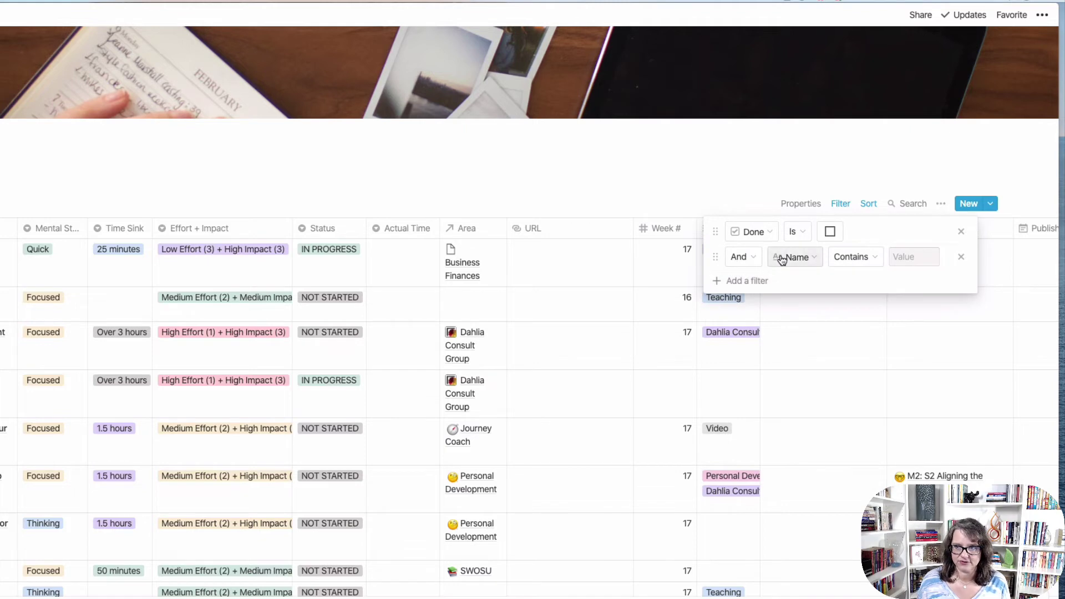
left_click(808, 261)
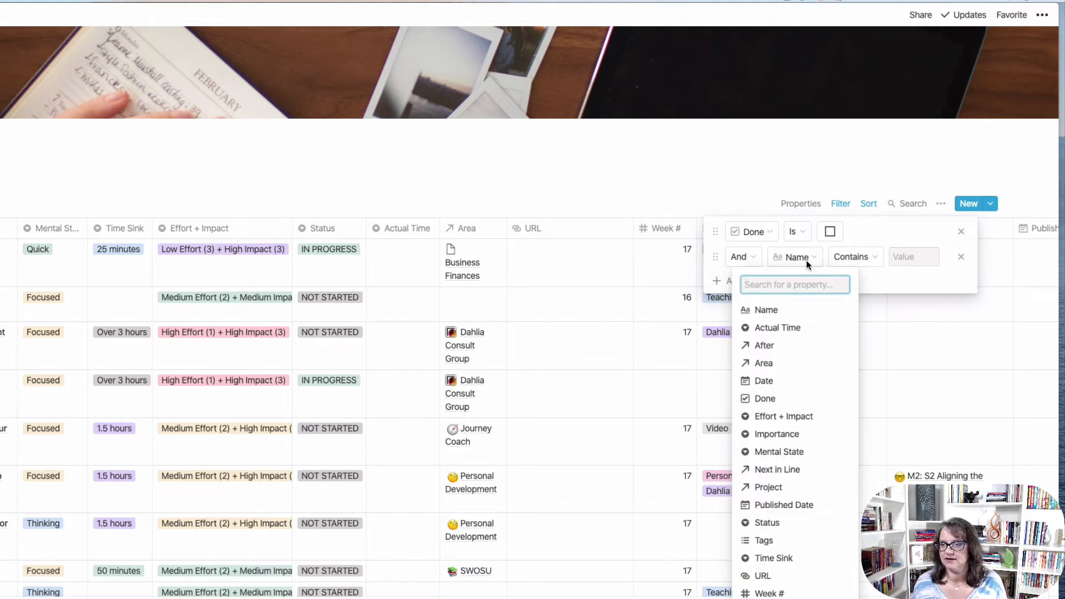
left_click(770, 487)
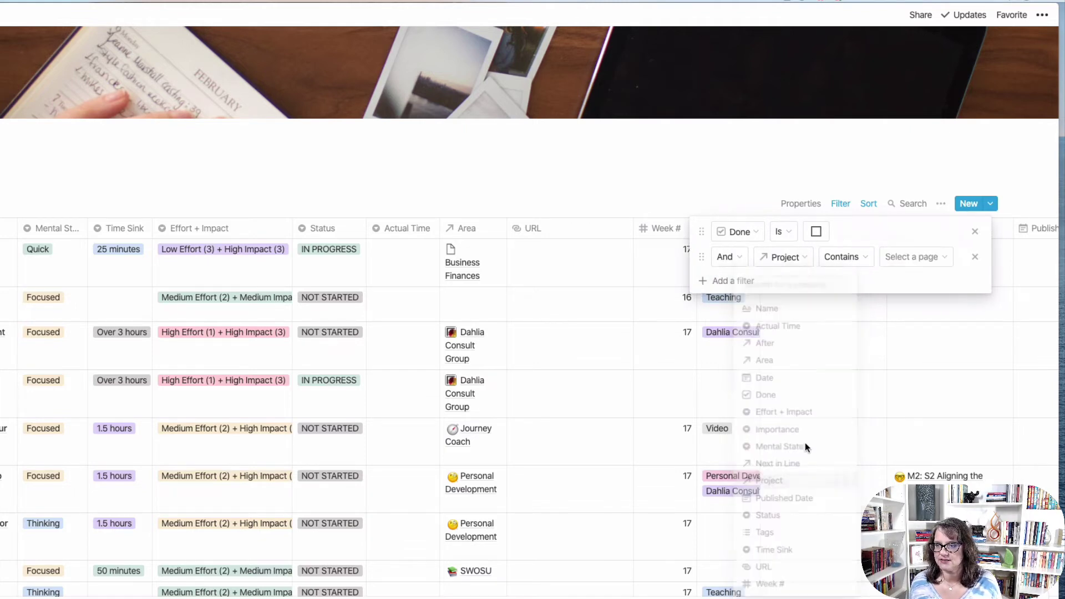
left_click(915, 259)
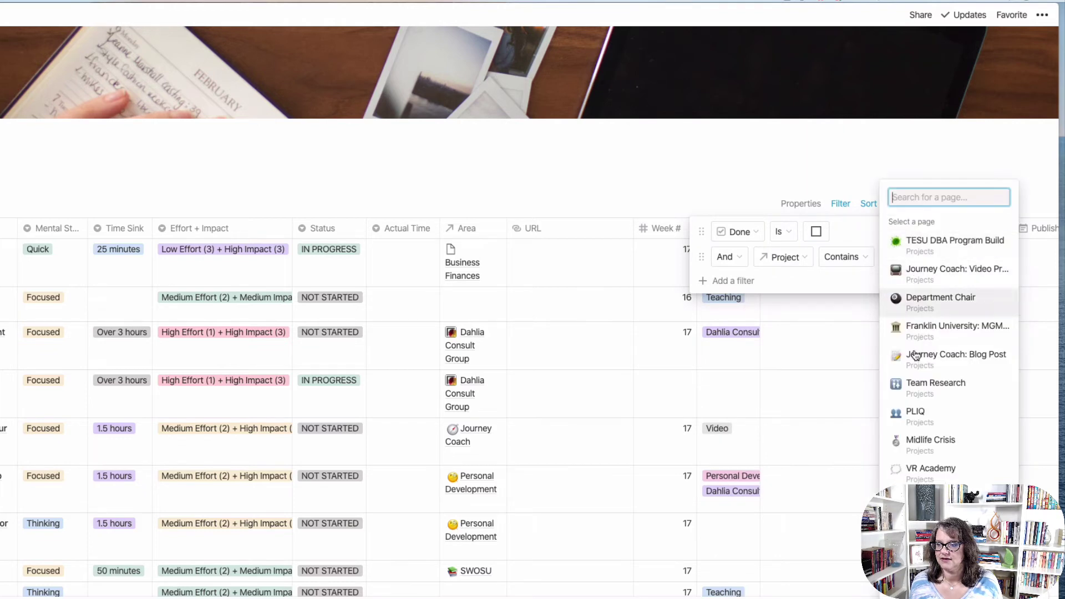
scroll(943, 471, "down", 3)
left_click(937, 495)
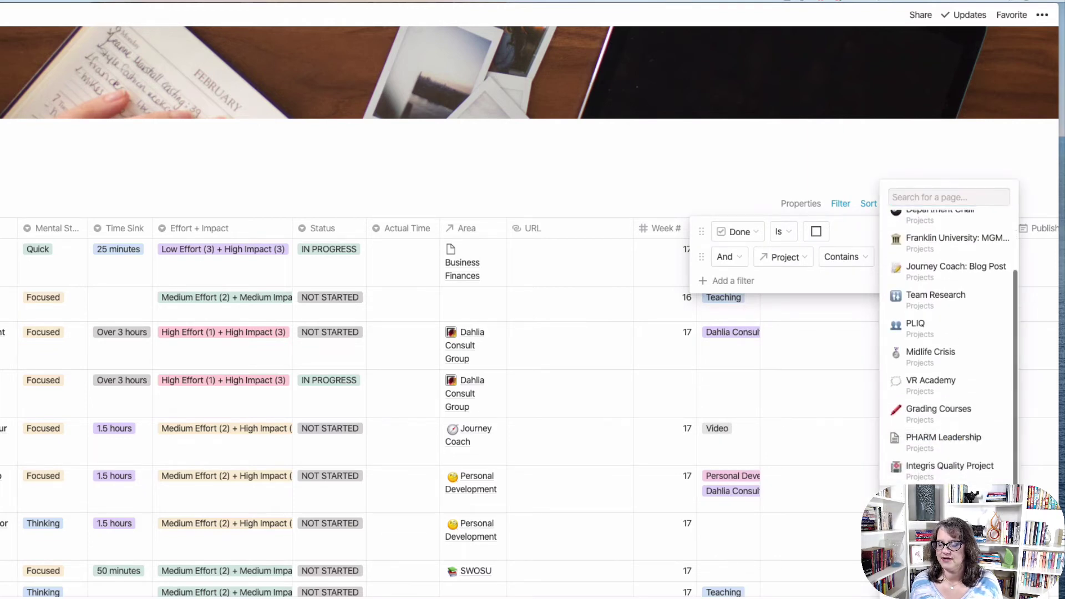
left_click(596, 194)
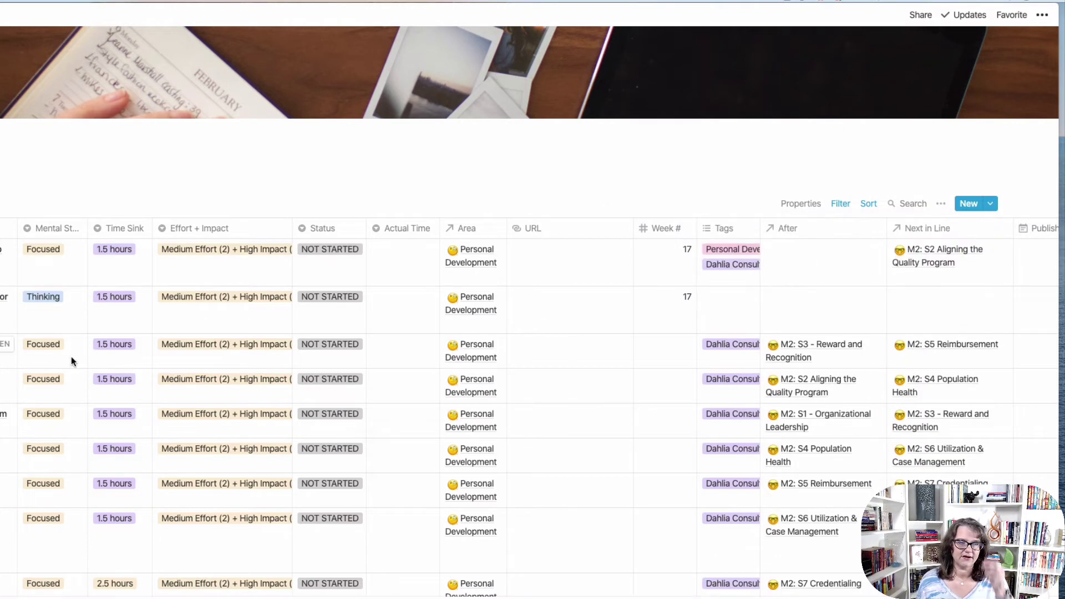
- Examine how the filtered M2 tasks are chained through their After and Next in Line relations
scroll(68, 376, "down", 1)
scroll(68, 377, "down", 3)
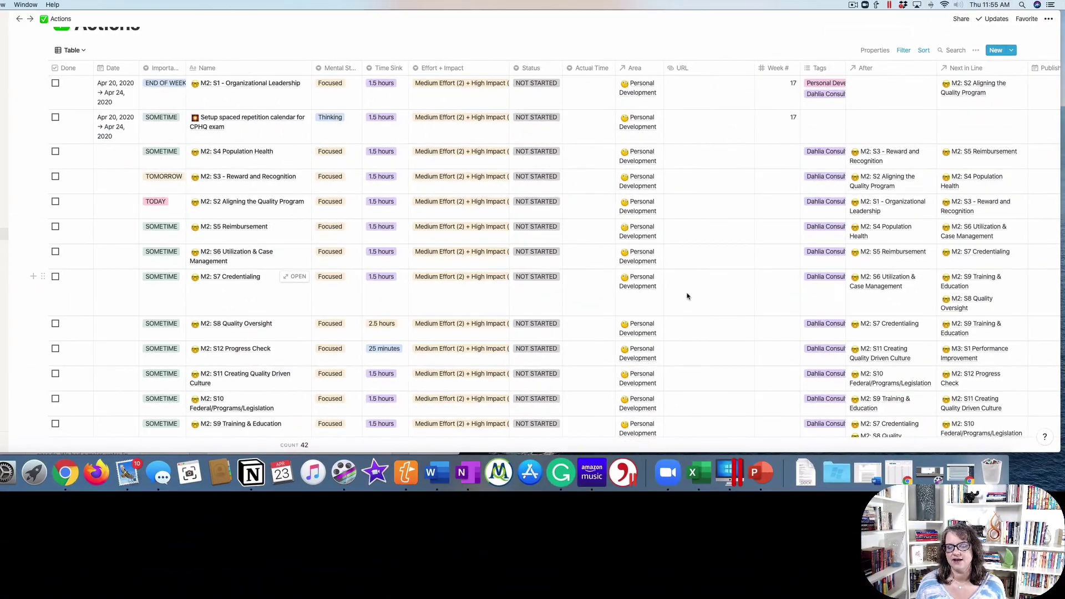
scroll(538, 400, "up", 2)
scroll(686, 296, "down", 1)
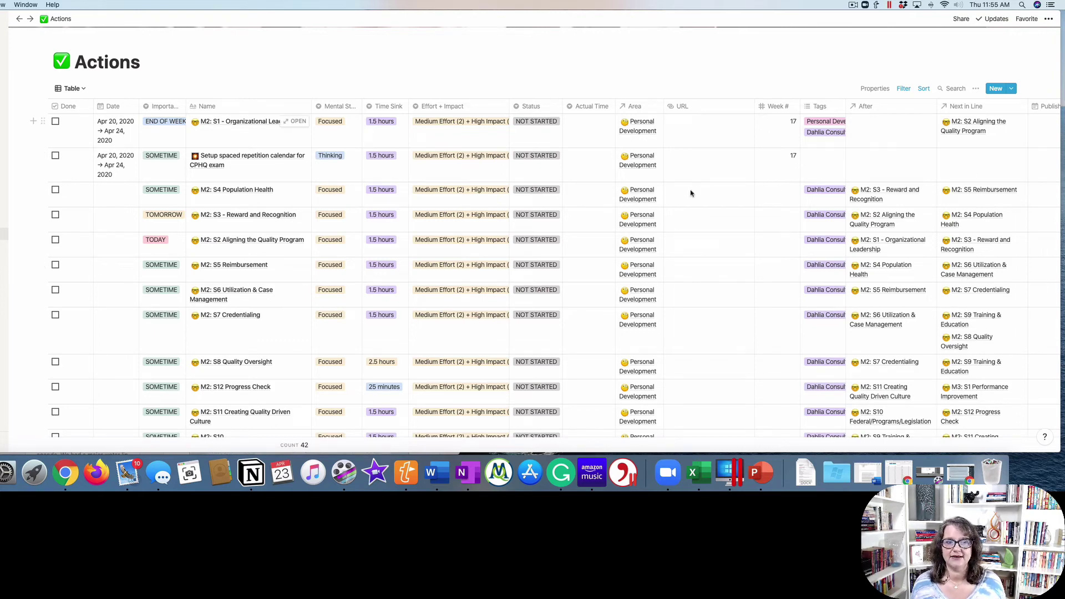
scroll(456, 294, "up", 3)
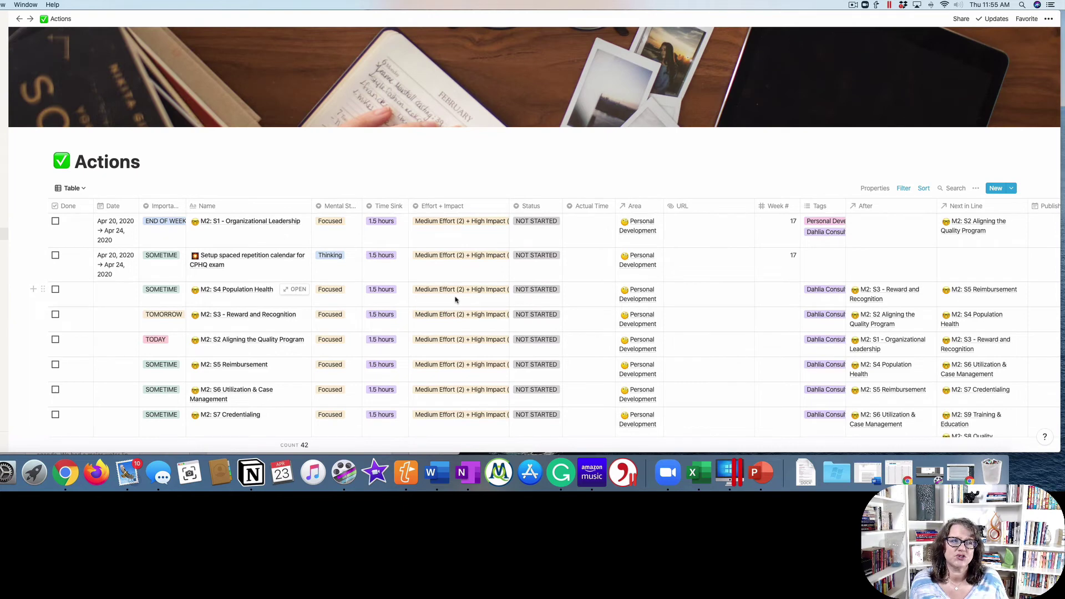
- Switch to the templates workspace and open its Projects database from the Calendar page
left_click(3, 36)
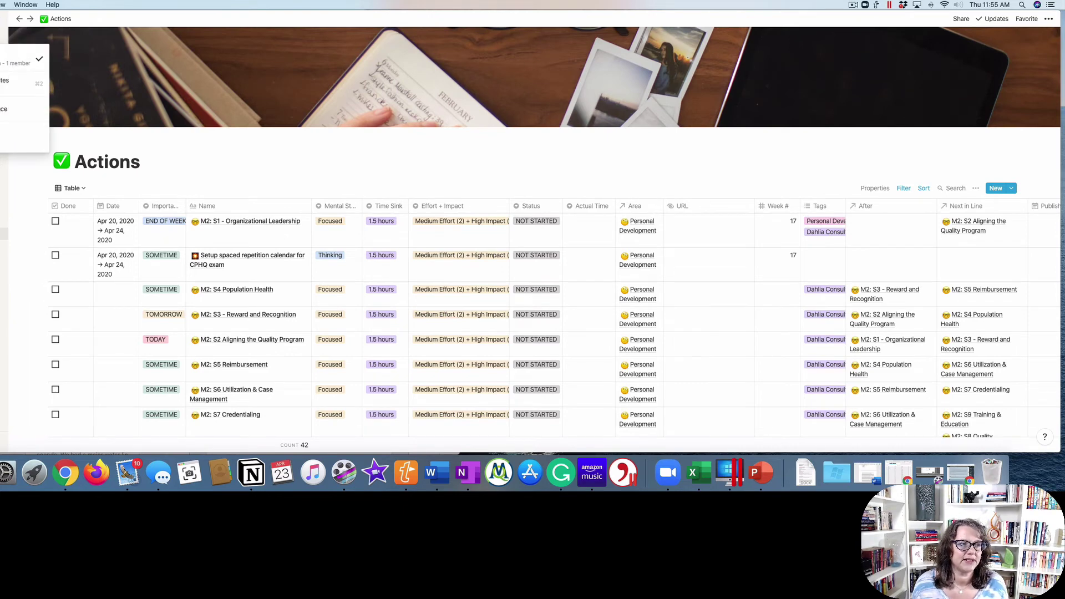
left_click(22, 83)
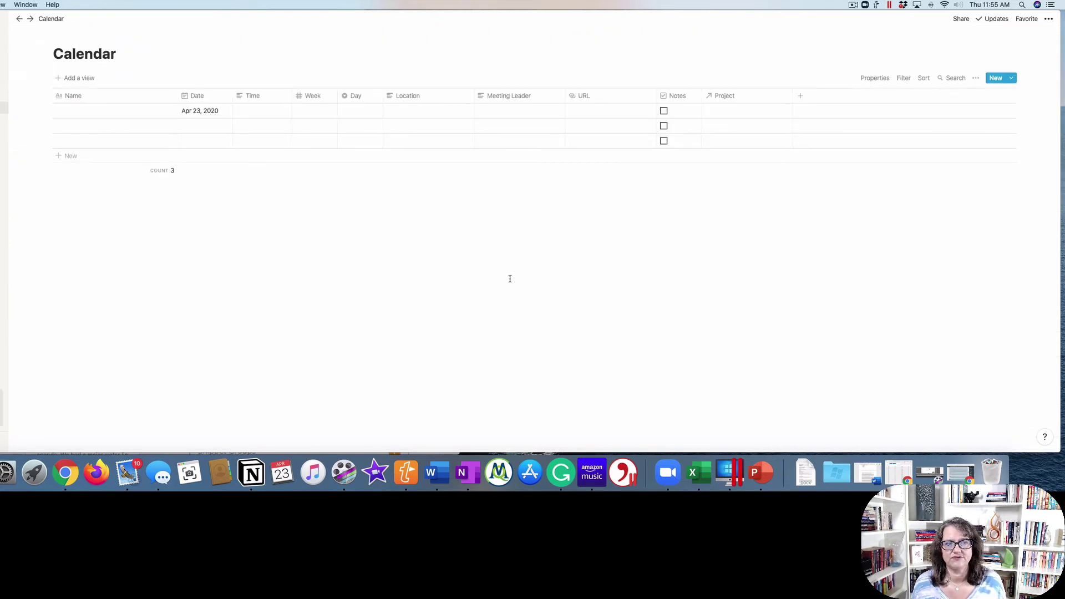
left_click(2, 145)
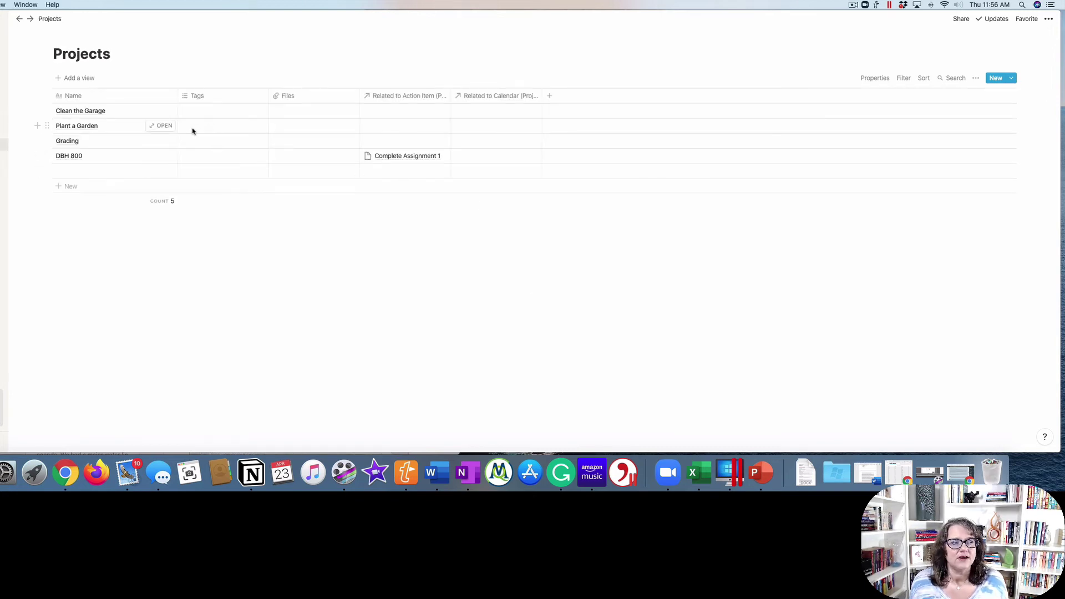
- Review all the columns of the Action Item database and return to the Projects database
left_click(3, 120)
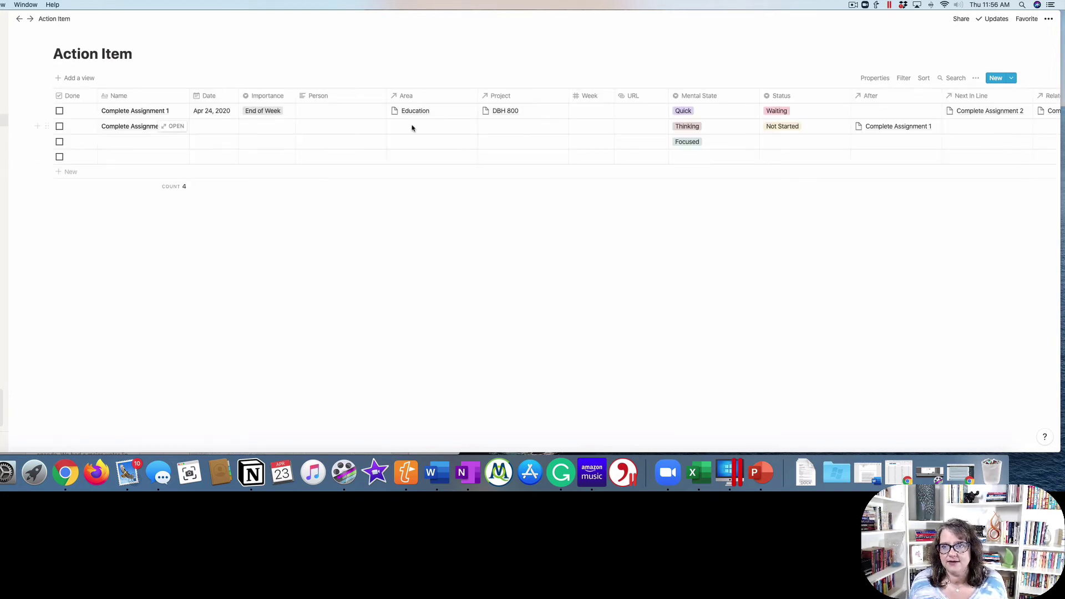
scroll(957, 127, "right", 5)
scroll(957, 127, "left", 5)
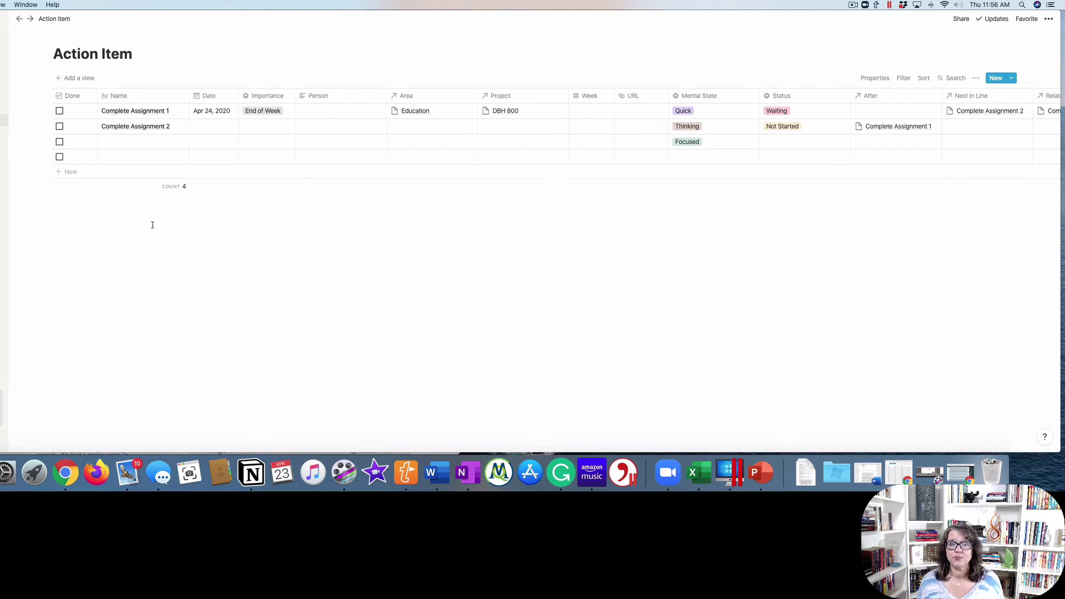
left_click(3, 132)
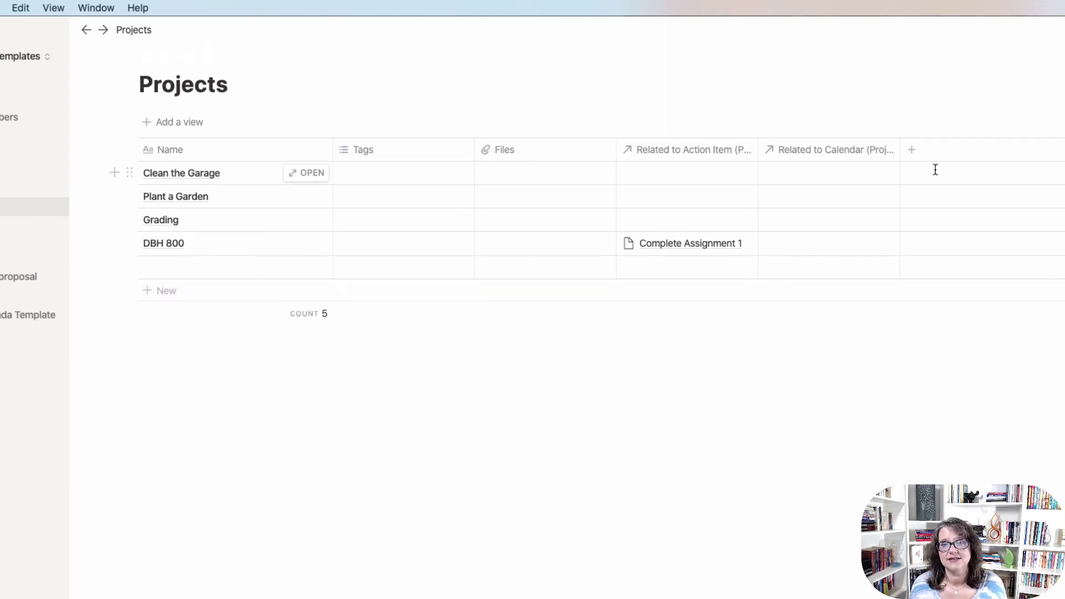
- Switch back to the workspace with the APRIL 20 - APRIL 26 agenda and open its Projects database
left_click(27, 57)
left_click(24, 93)
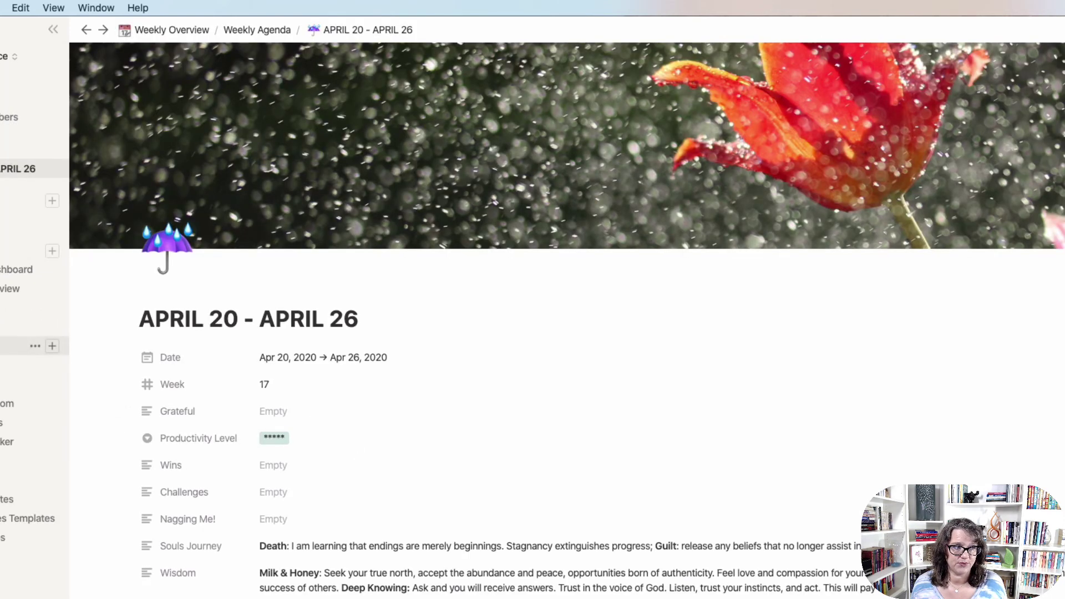
left_click(1, 346)
left_click(14, 341)
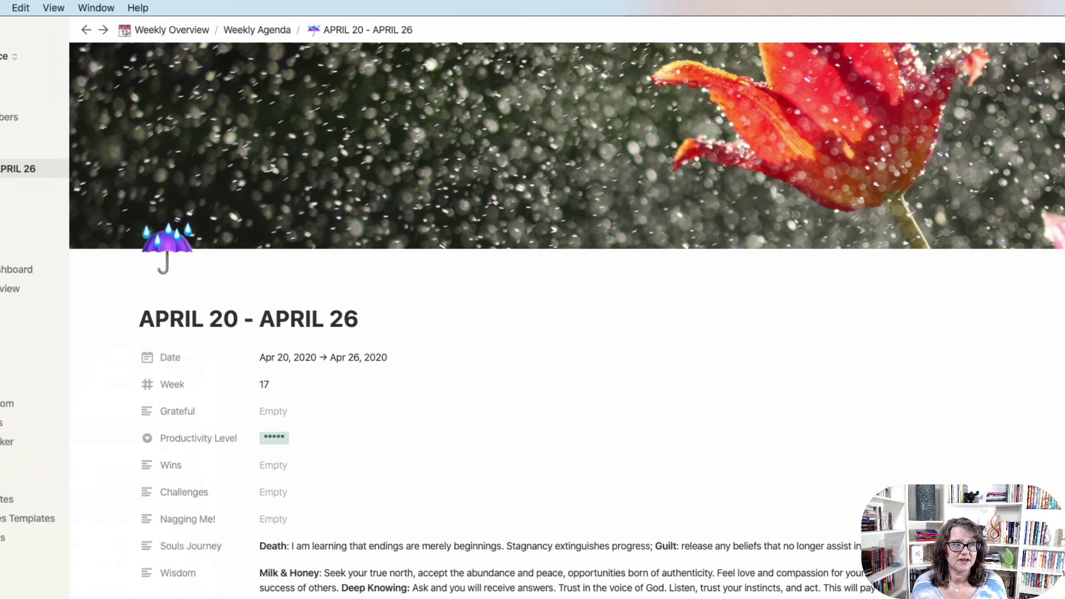
left_click(12, 343)
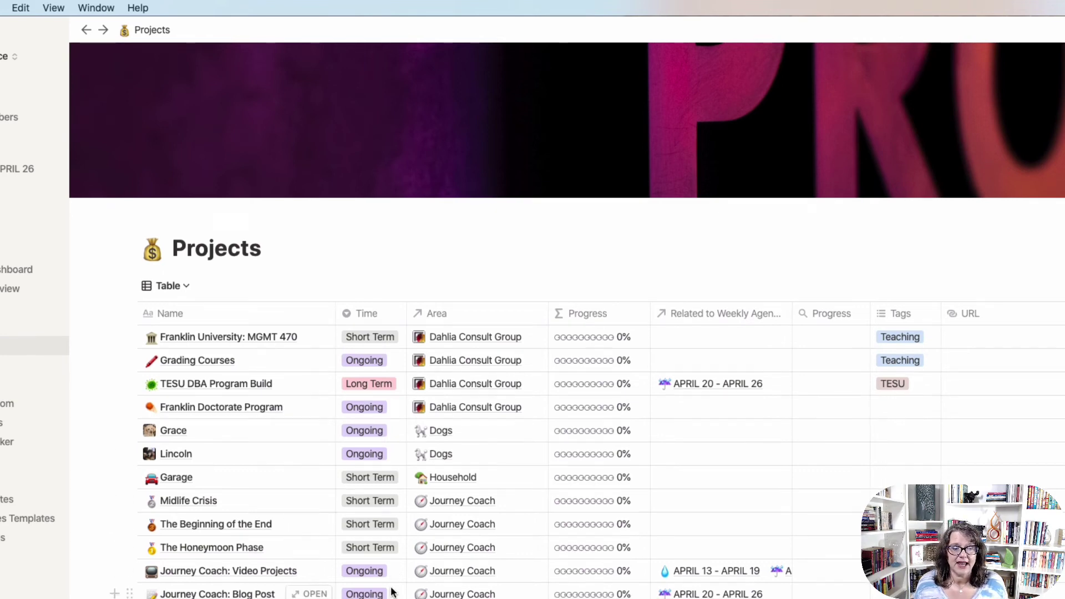
- Move the Progress rollup column directly after the Progress formula column in the Projects table
scroll(391, 527, "down", 3)
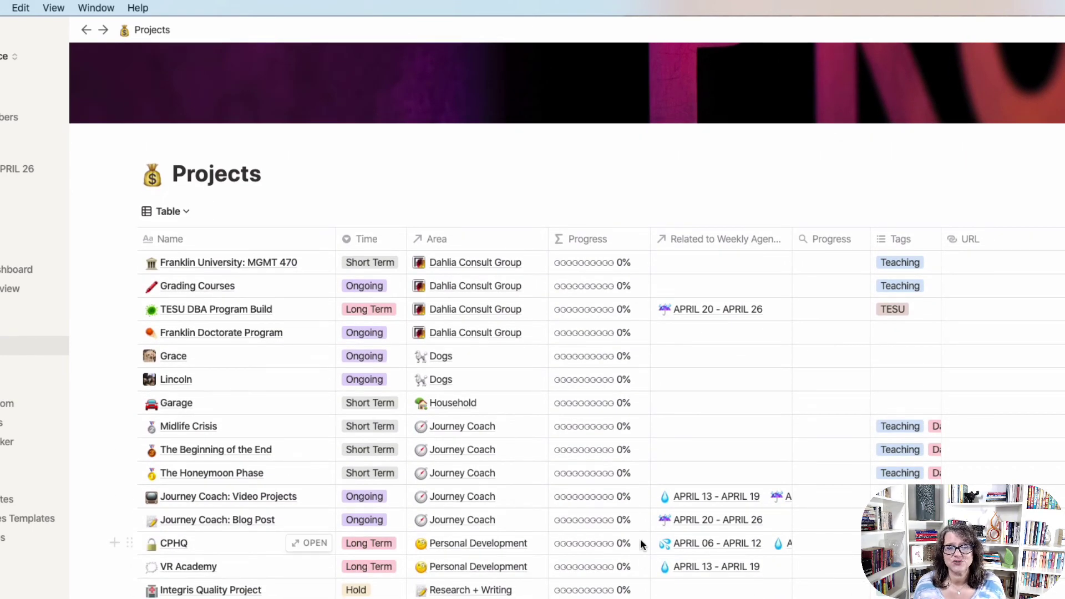
scroll(640, 538, "up", 3)
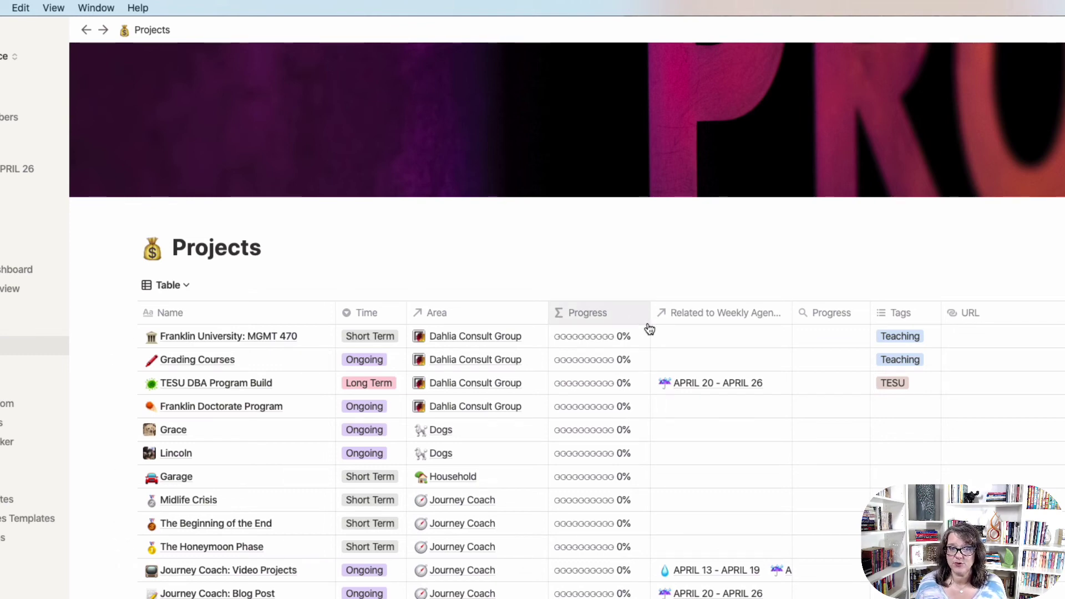
left_click_drag(830, 315, 689, 317)
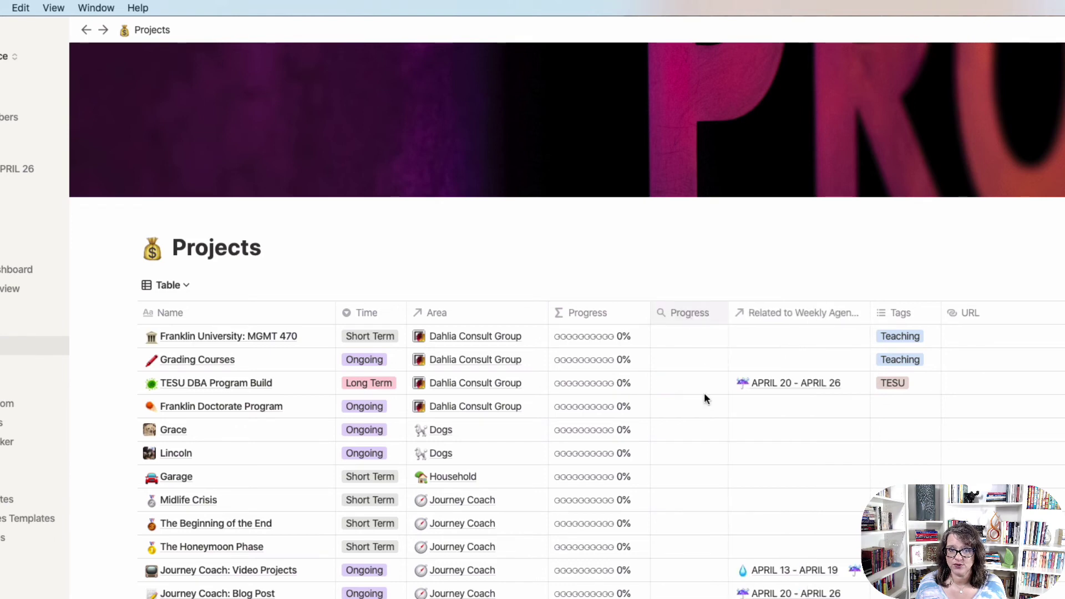
- Inspect the formula behind the Progress formula column and close it without editing
left_click(614, 315)
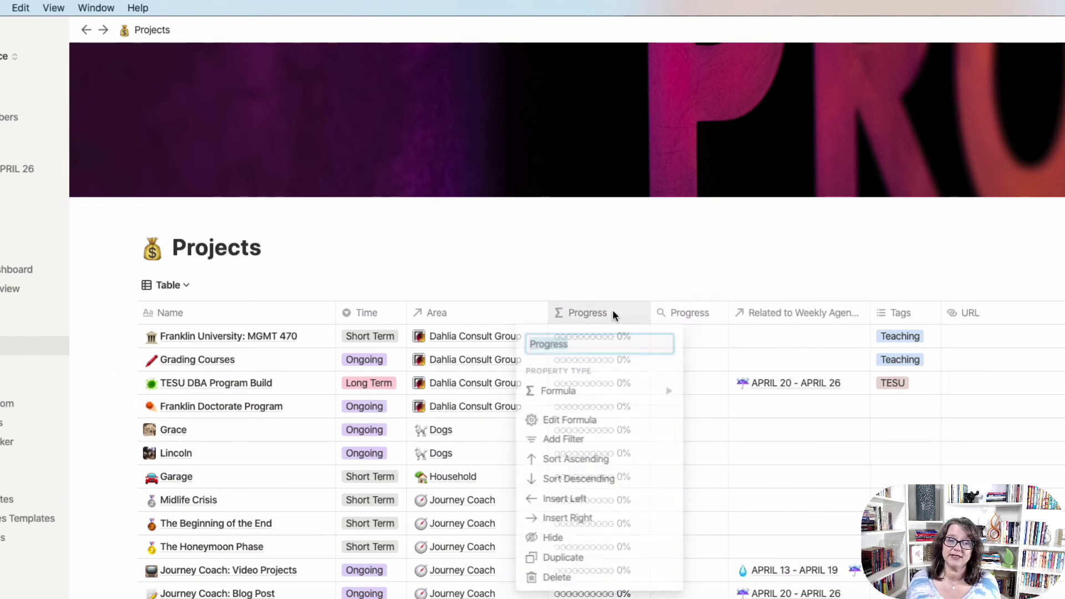
left_click(587, 424)
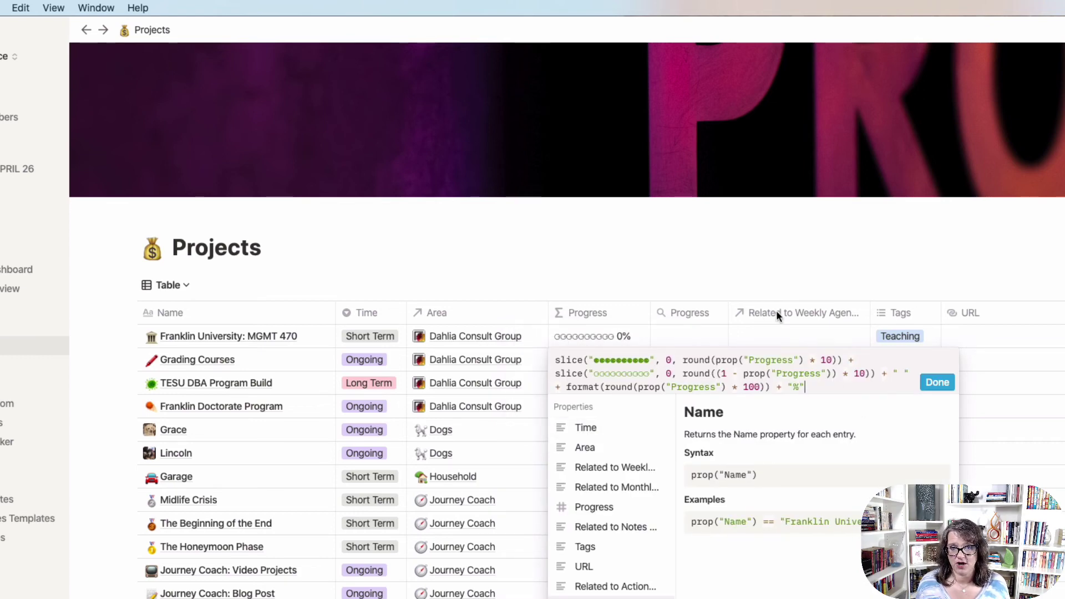
left_click(740, 253)
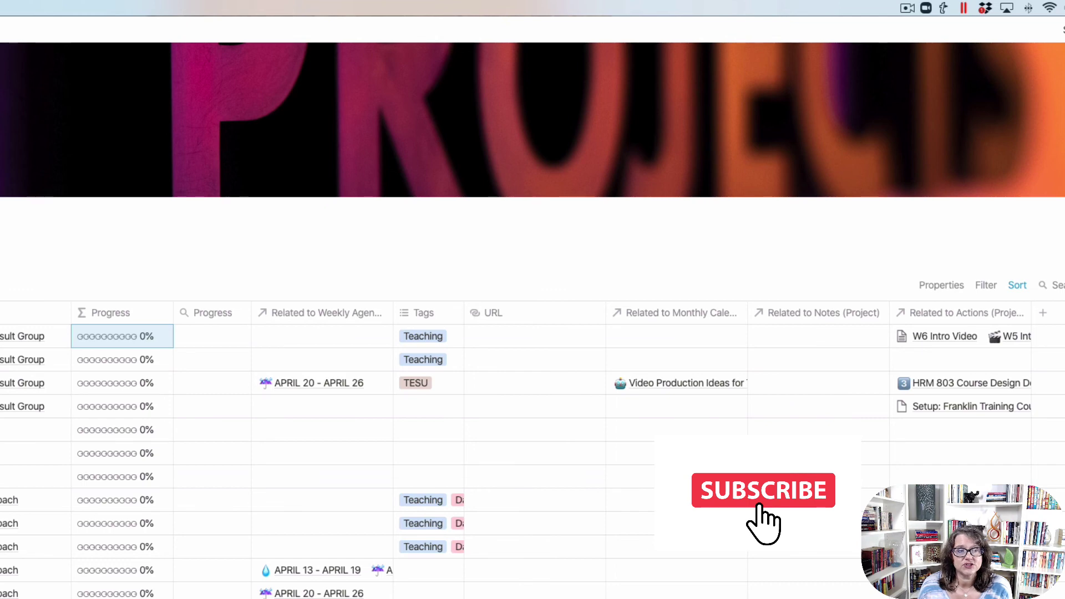
key("Escape")
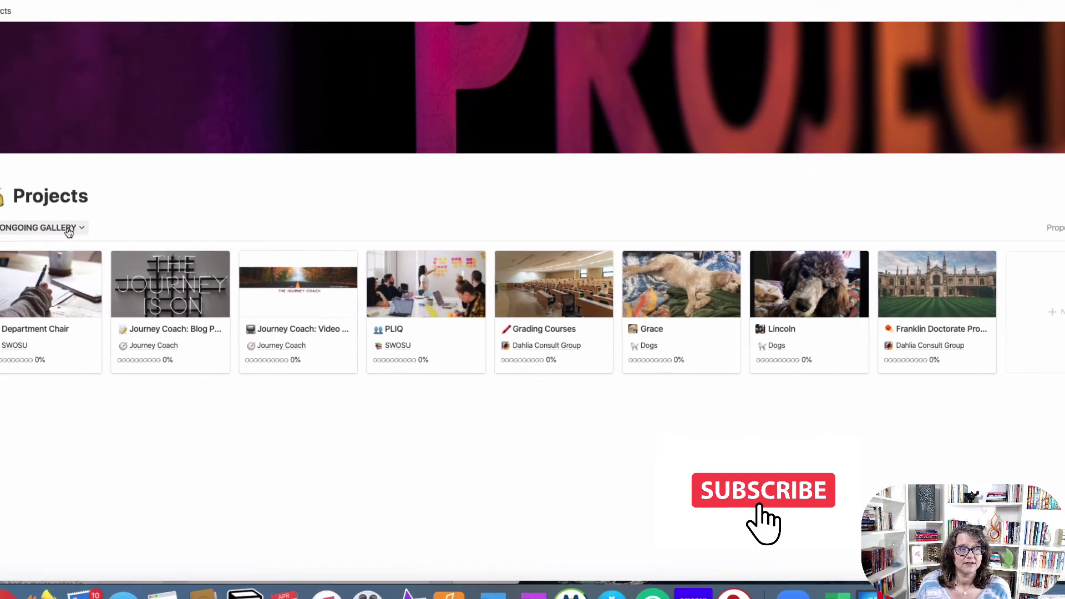
- View the Projects database in its Short Term, Long-Term and Hold galleries and return to the Table view
left_click(117, 212)
left_click(134, 254)
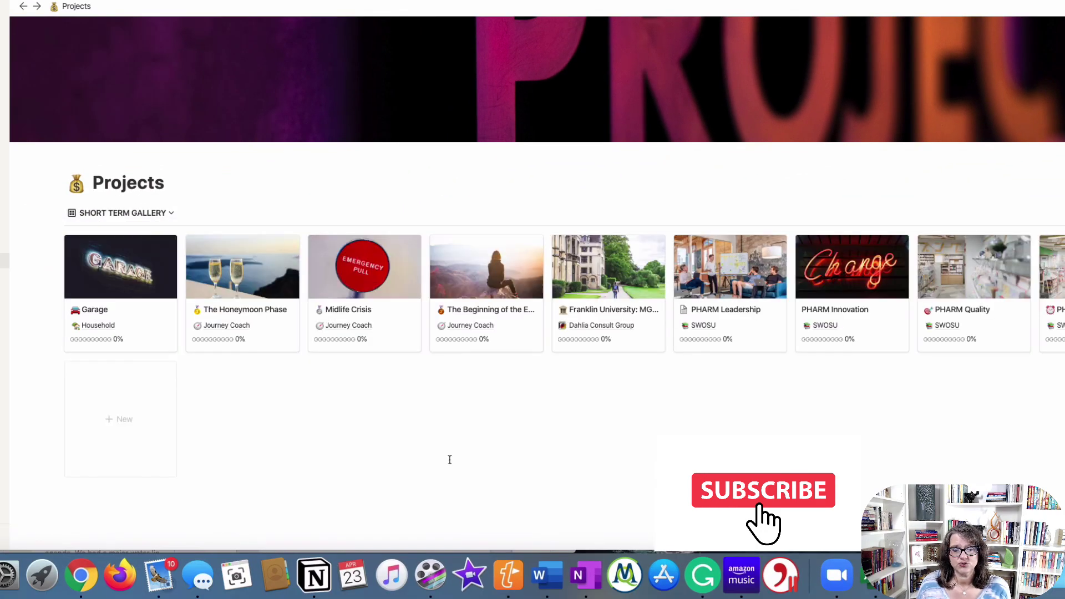
left_click(156, 215)
left_click(127, 267)
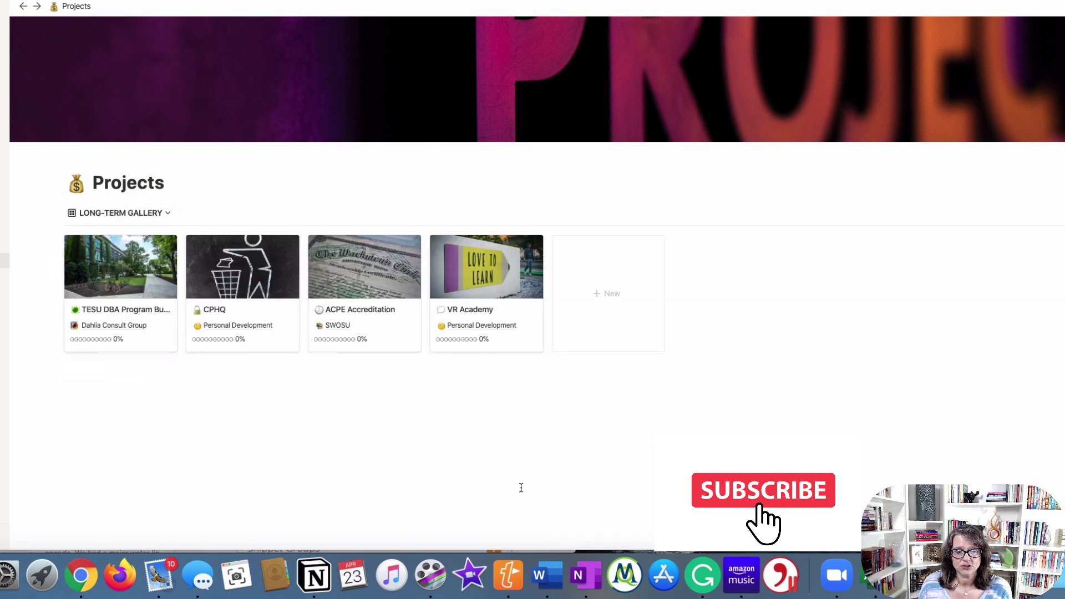
left_click(131, 212)
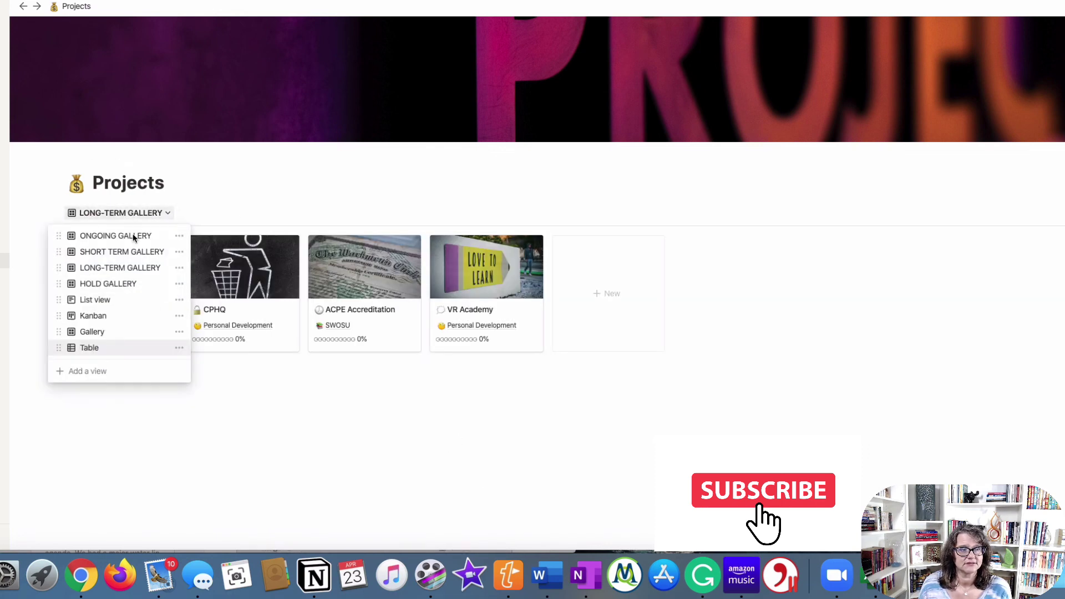
left_click(117, 284)
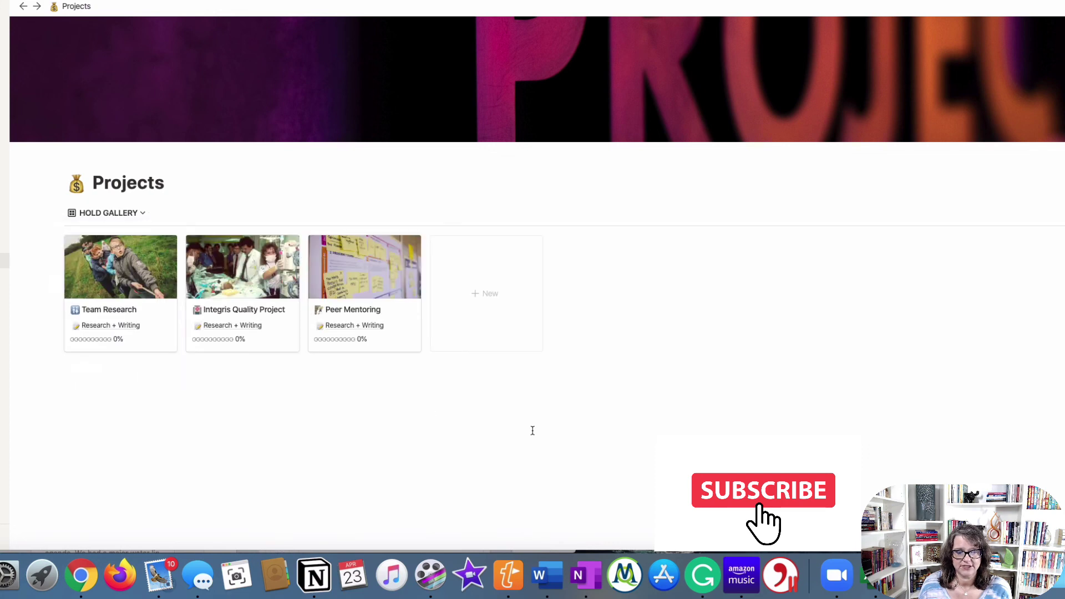
left_click(133, 212)
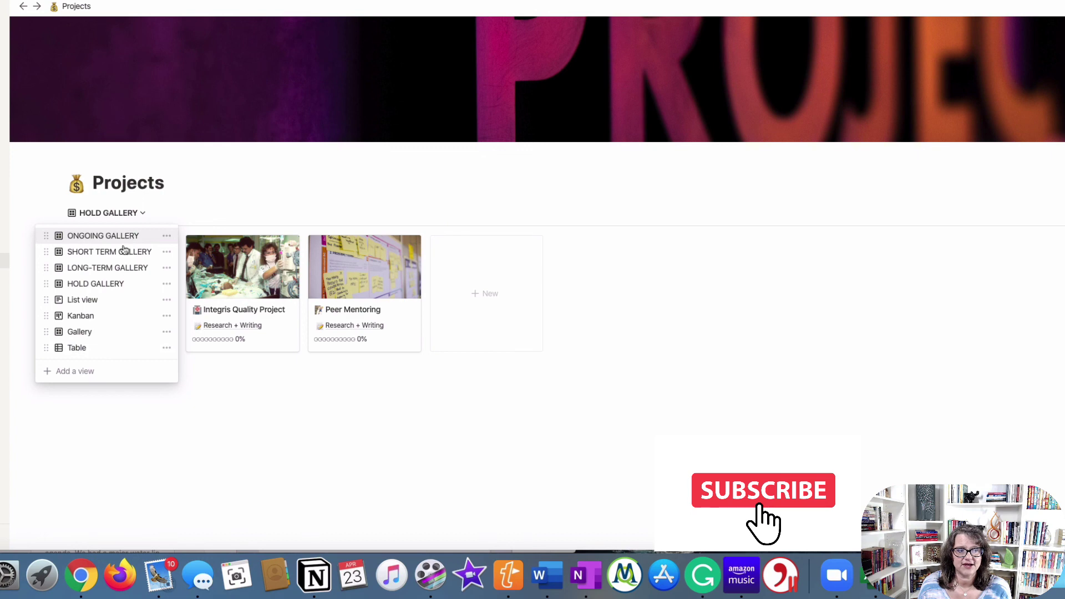
left_click(118, 352)
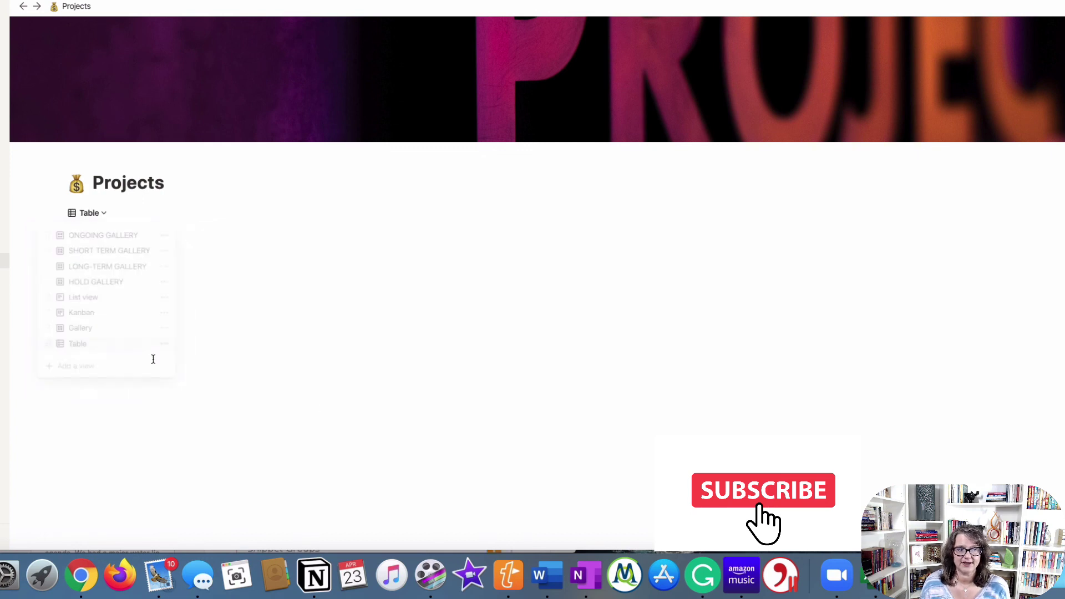